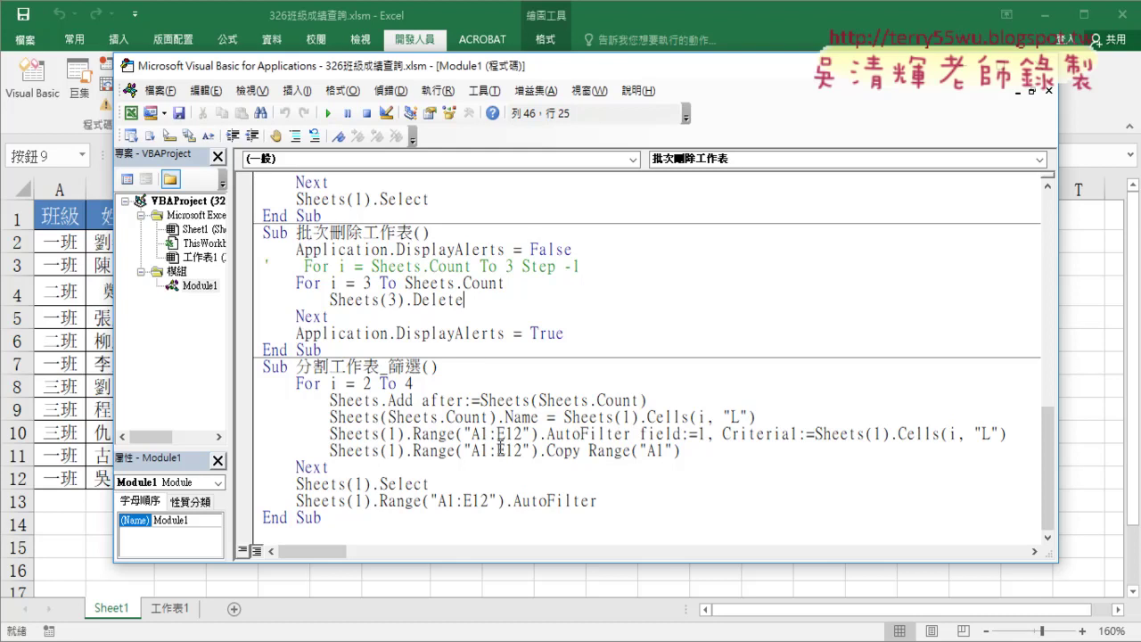
Walk through the For i = 2 To 4 loop and its A1:E12 copy line
left_click(498, 450)
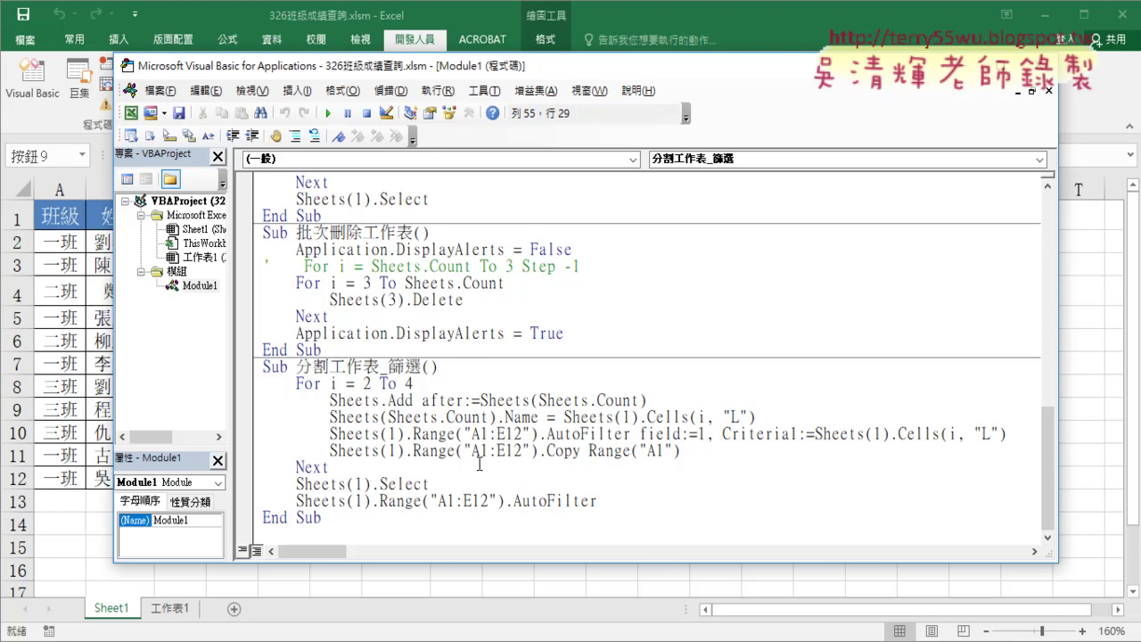
left_click(297, 384)
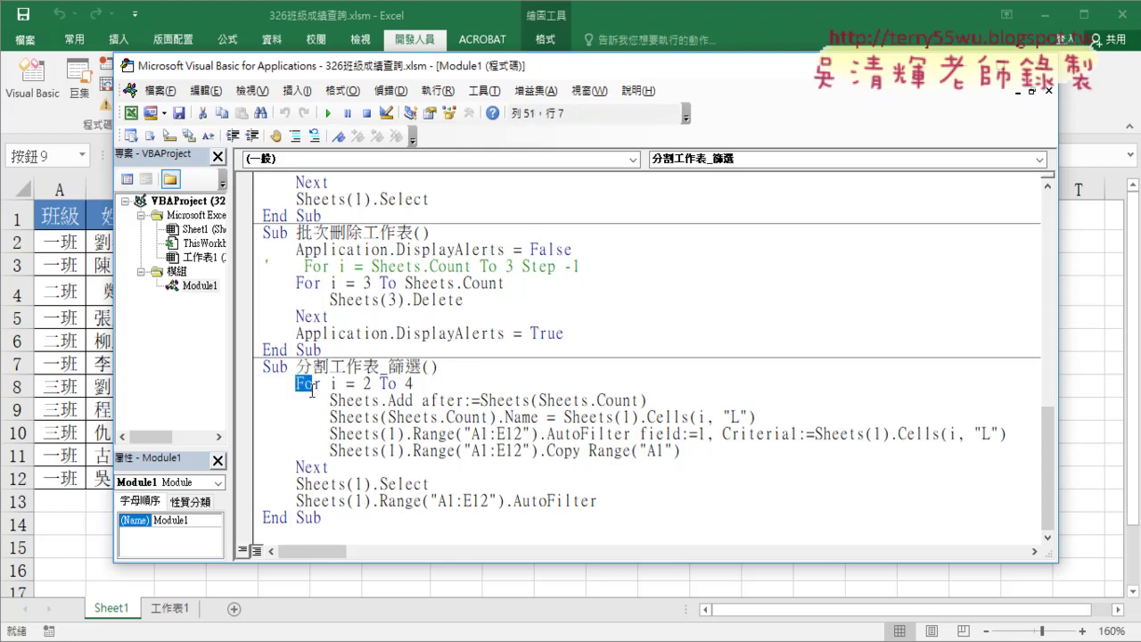
left_click_drag(297, 384, 314, 400)
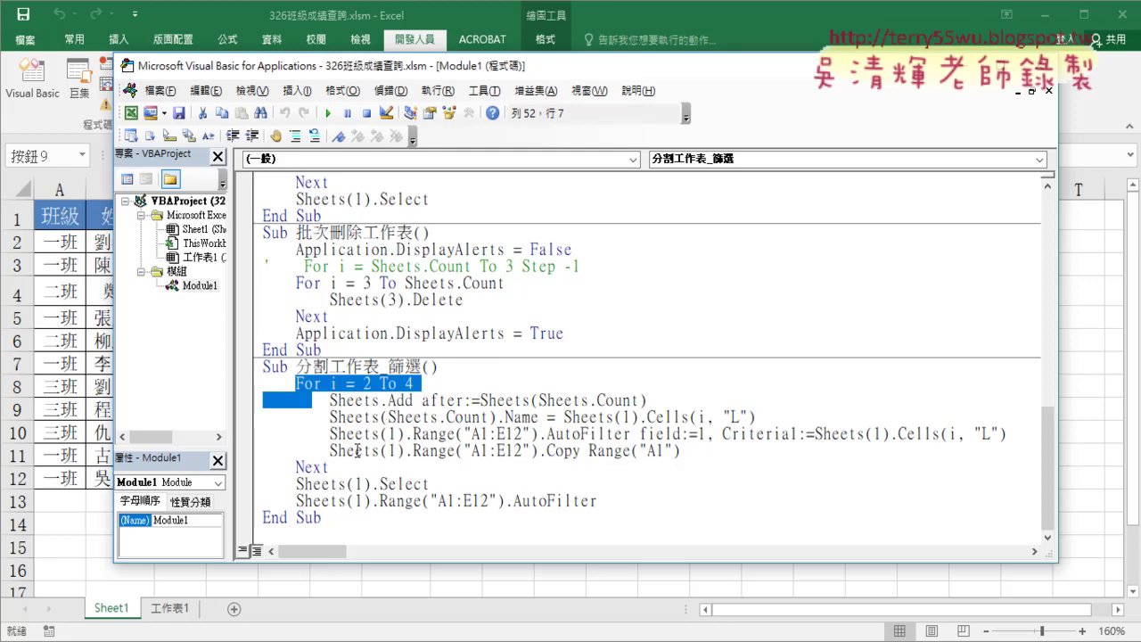
left_click_drag(344, 450, 329, 400)
left_click(312, 385)
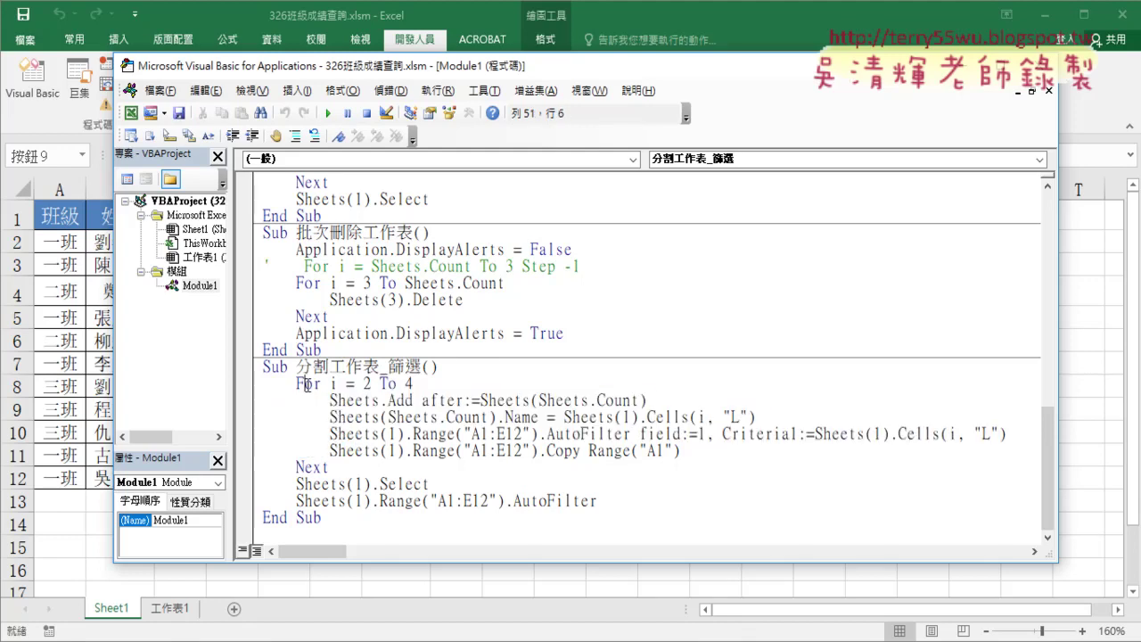
Review the Next, Sheets(1).Select and filter-clearing lines, then return to the class worksheet
left_click(312, 466)
left_click(332, 482)
key("Down")
left_click_drag(597, 501, 256, 383)
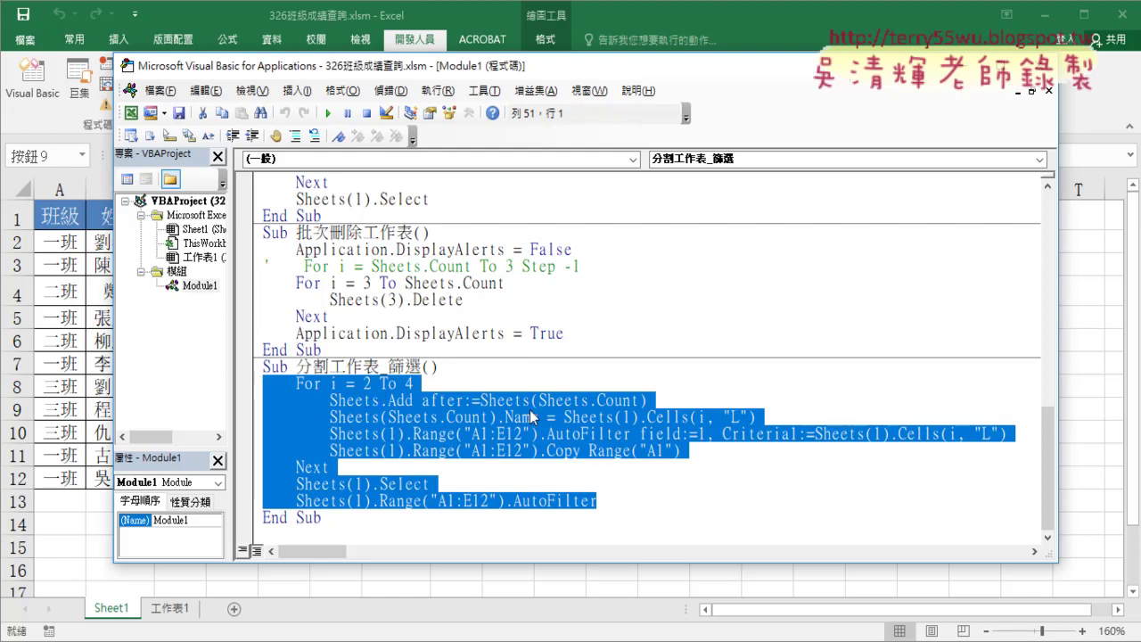
left_click(1097, 429)
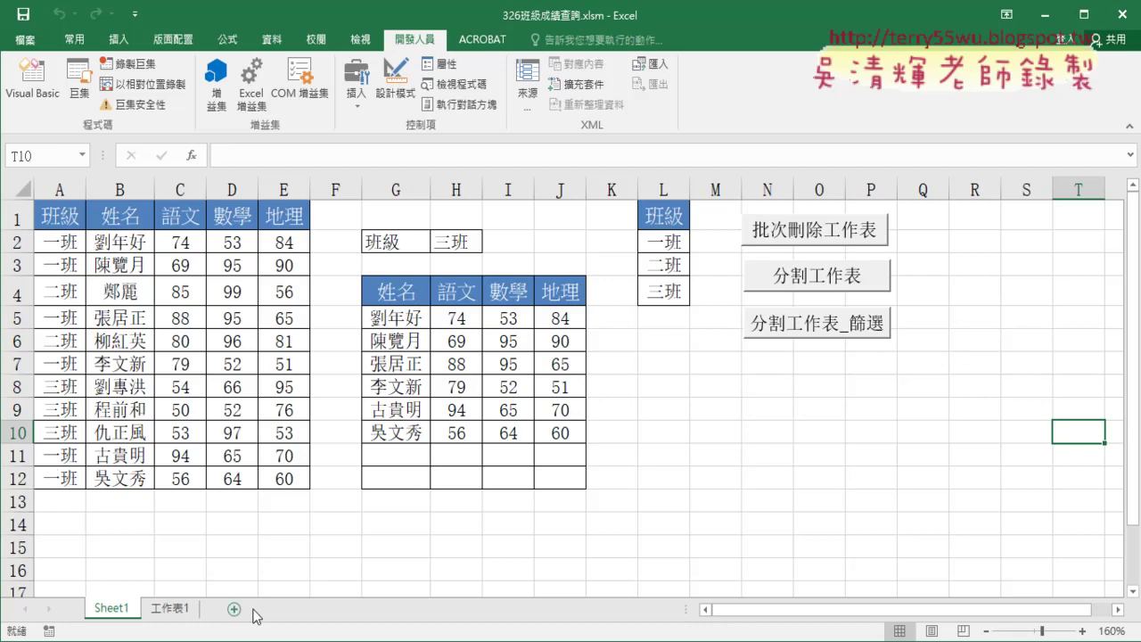
left_click(786, 334)
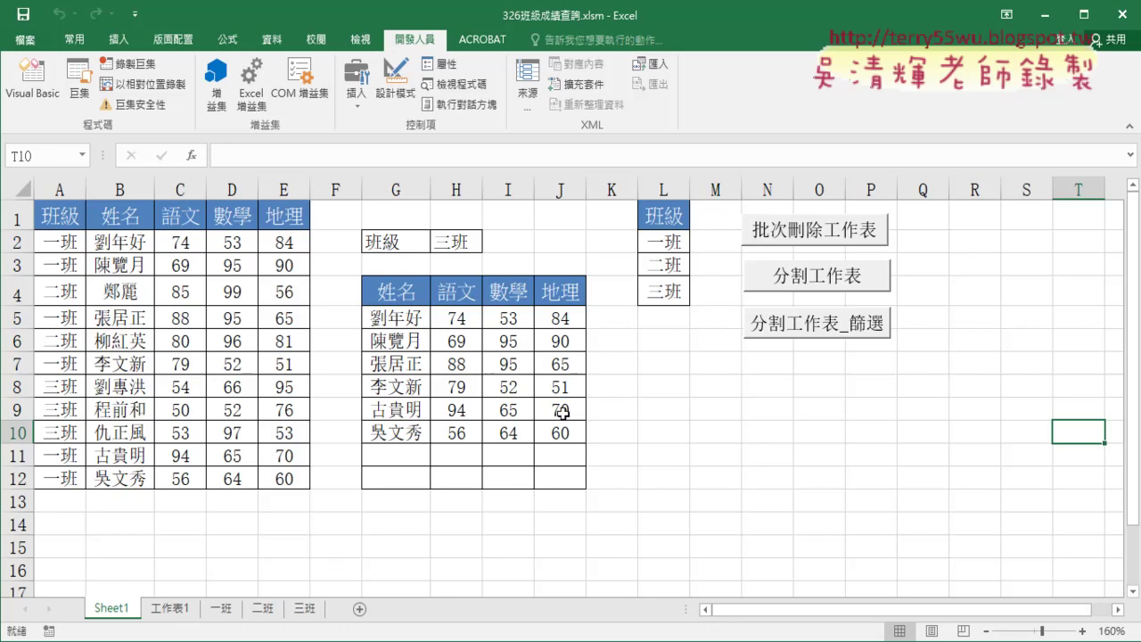
left_click(817, 234)
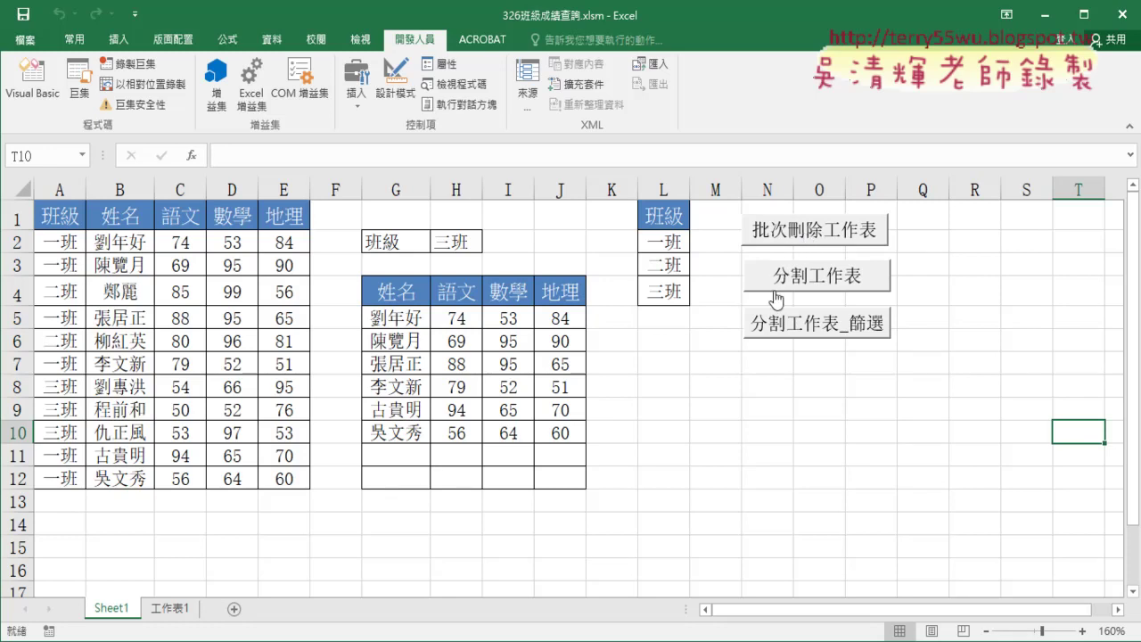
Open the VBA editor and delete the body of Sub 分割工作表_篩選
left_click(42, 99)
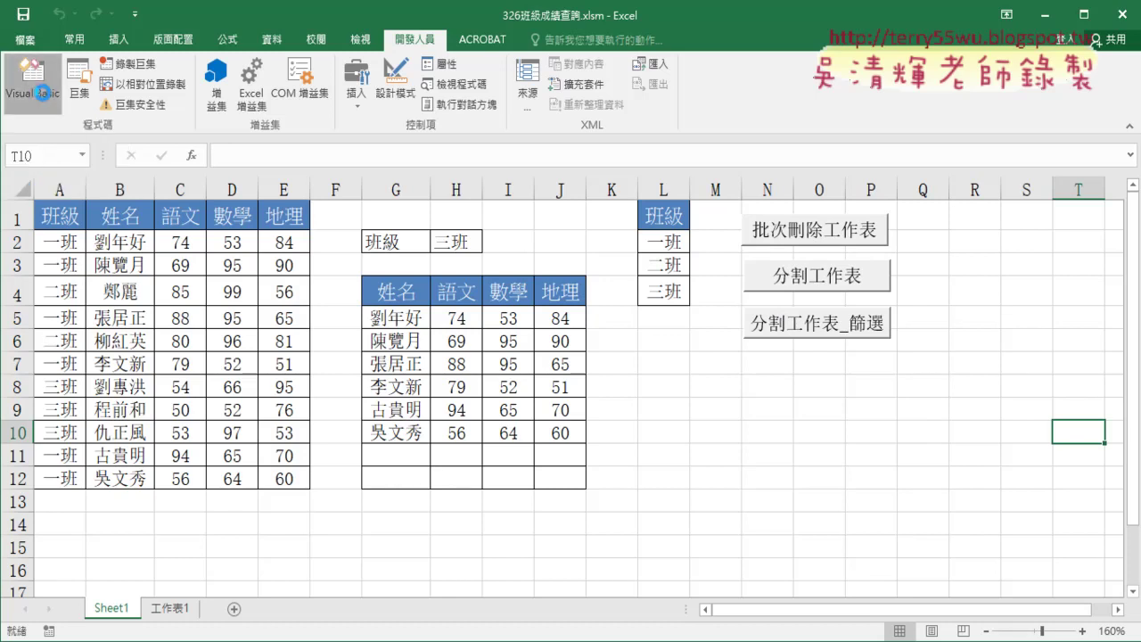
left_click(479, 487)
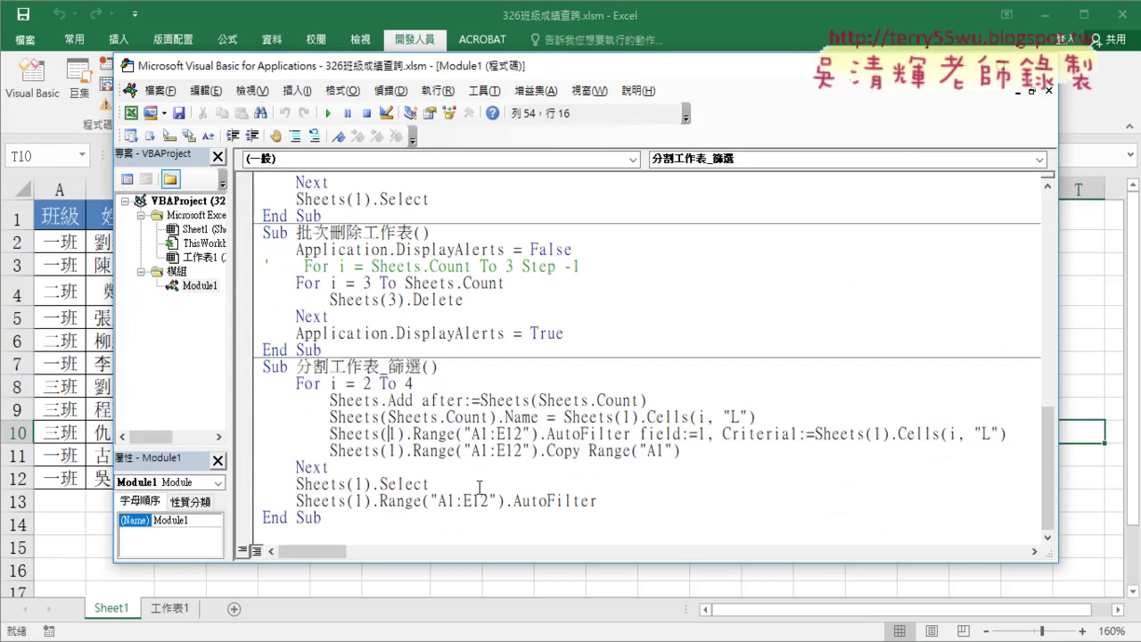
mouse_move(590, 501)
left_mouse_down()
mouse_move(272, 366)
mouse_move(247, 391)
left_mouse_up()
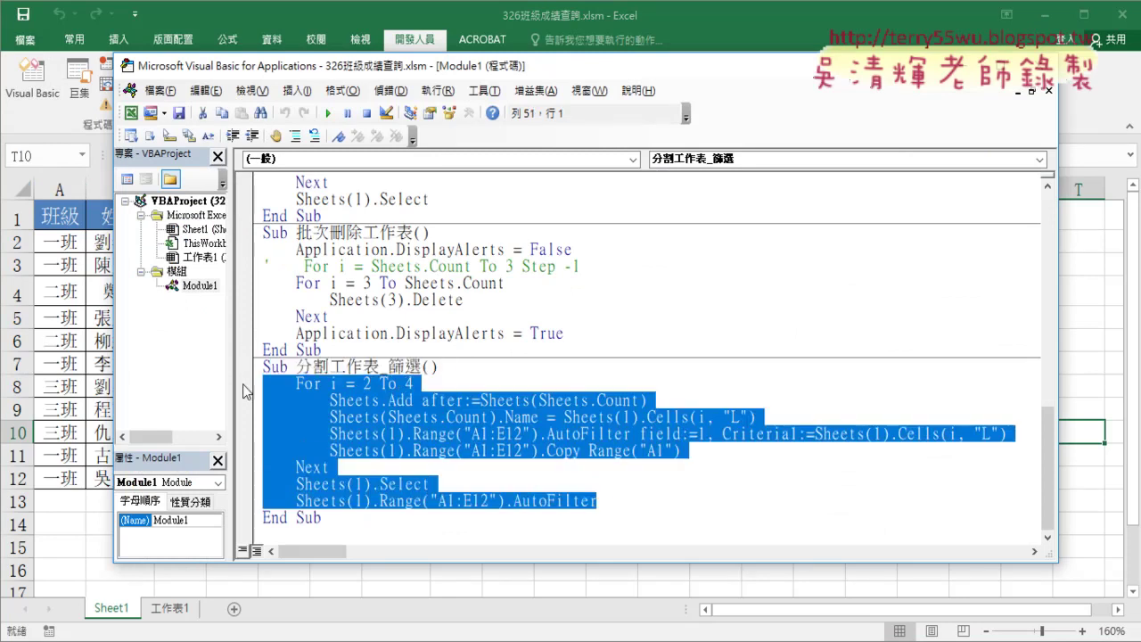
key("Delete")
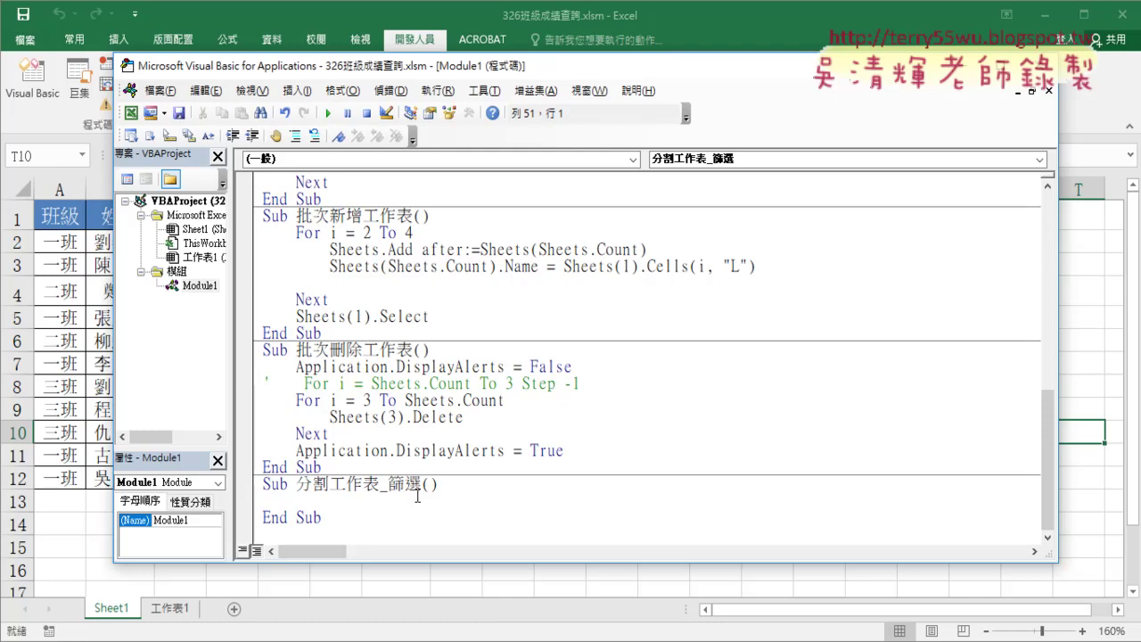
Re-create the End Sub line so 分割工作表_篩選 is an empty macro
left_click_drag(421, 484, 448, 510)
key("Delete")
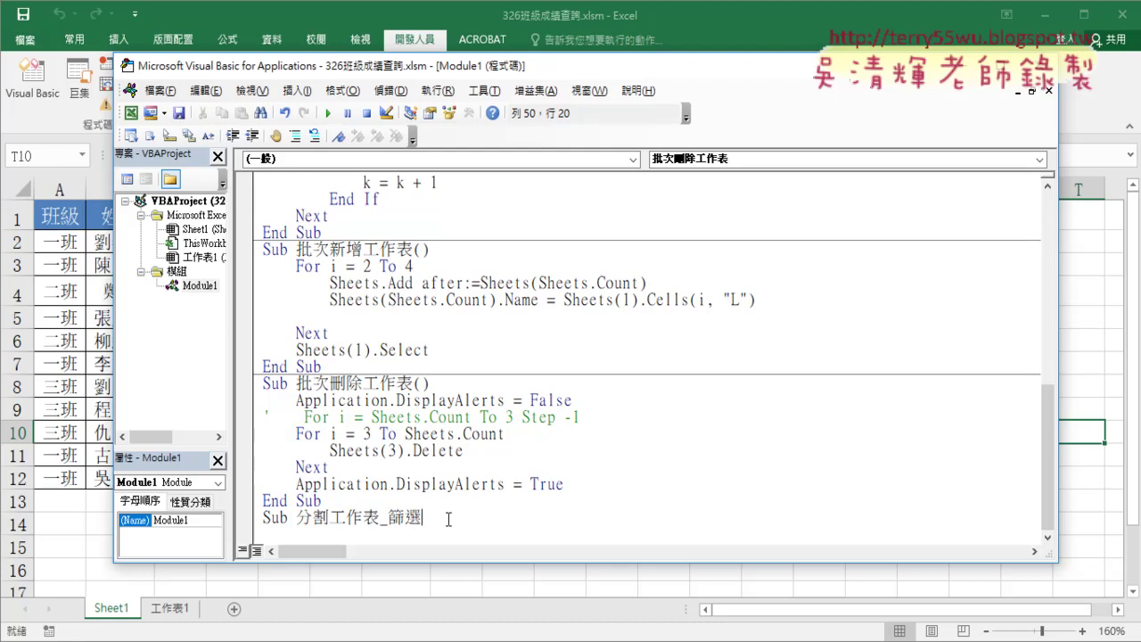
key("Return")
scroll(476, 455, "down", 1)
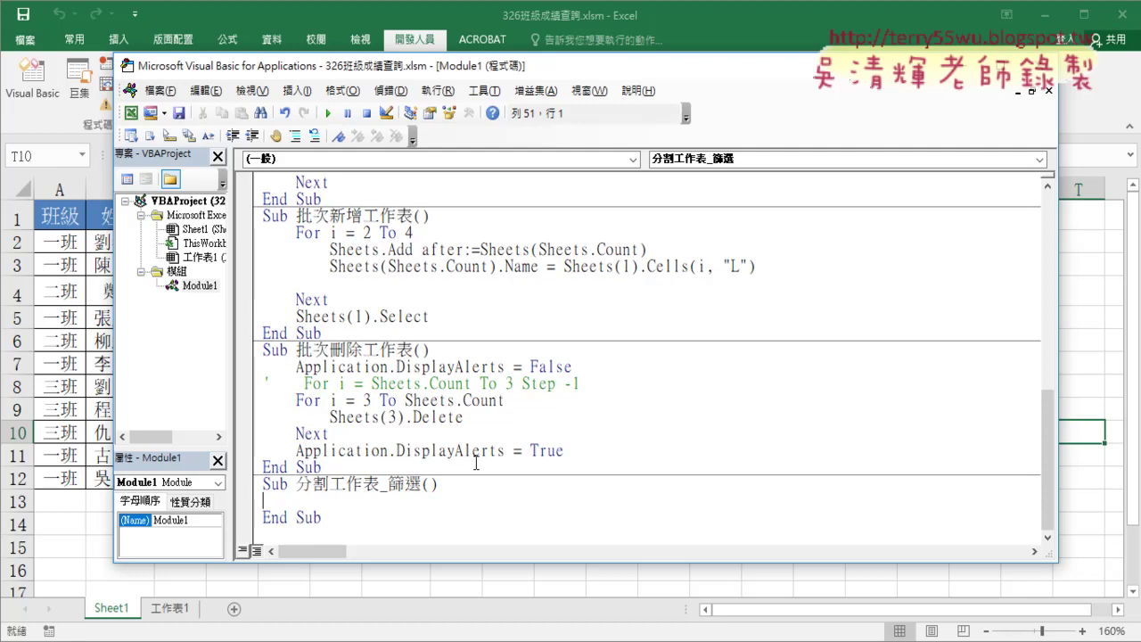
left_click_drag(326, 518, 262, 517)
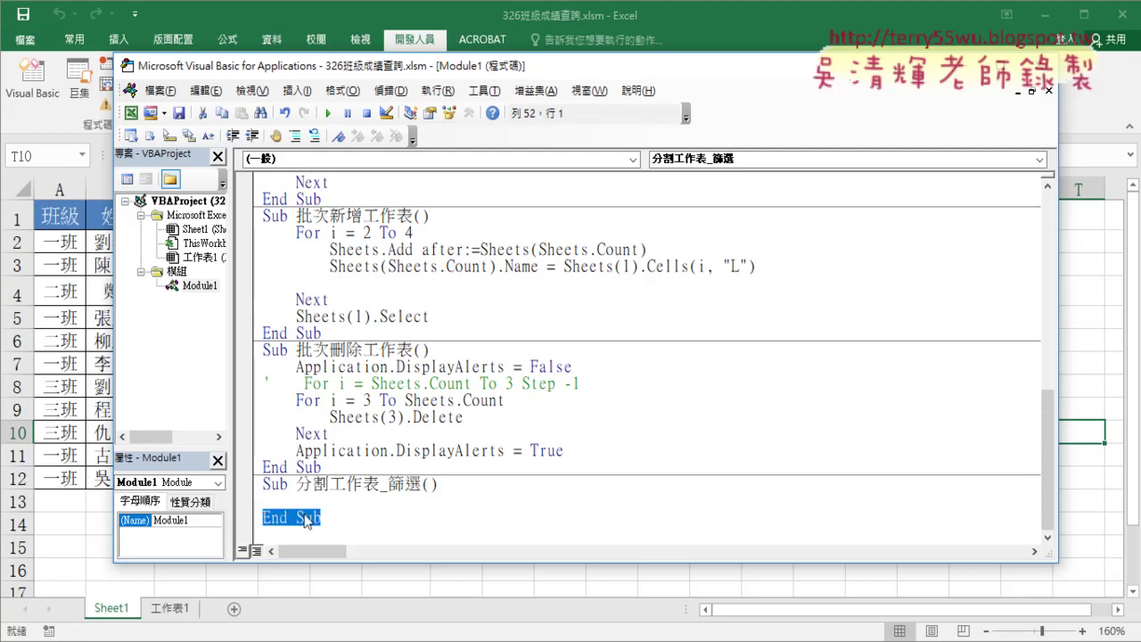
mouse_move(423, 484)
left_mouse_down()
mouse_move(440, 486)
mouse_move(441, 518)
left_mouse_up()
left_click(304, 501)
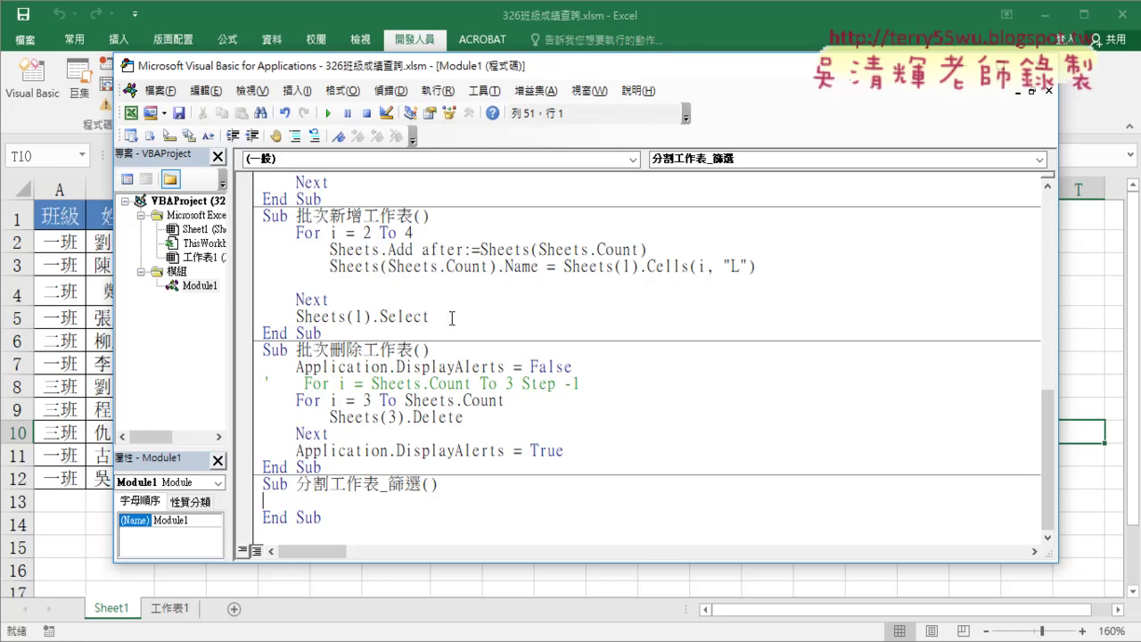
Copy 批次新增工作表's For…Next loop and Sheets(1).Select into 分割工作表_篩選
mouse_move(430, 317)
left_mouse_down()
mouse_move(256, 243)
mouse_move(257, 233)
left_mouse_up()
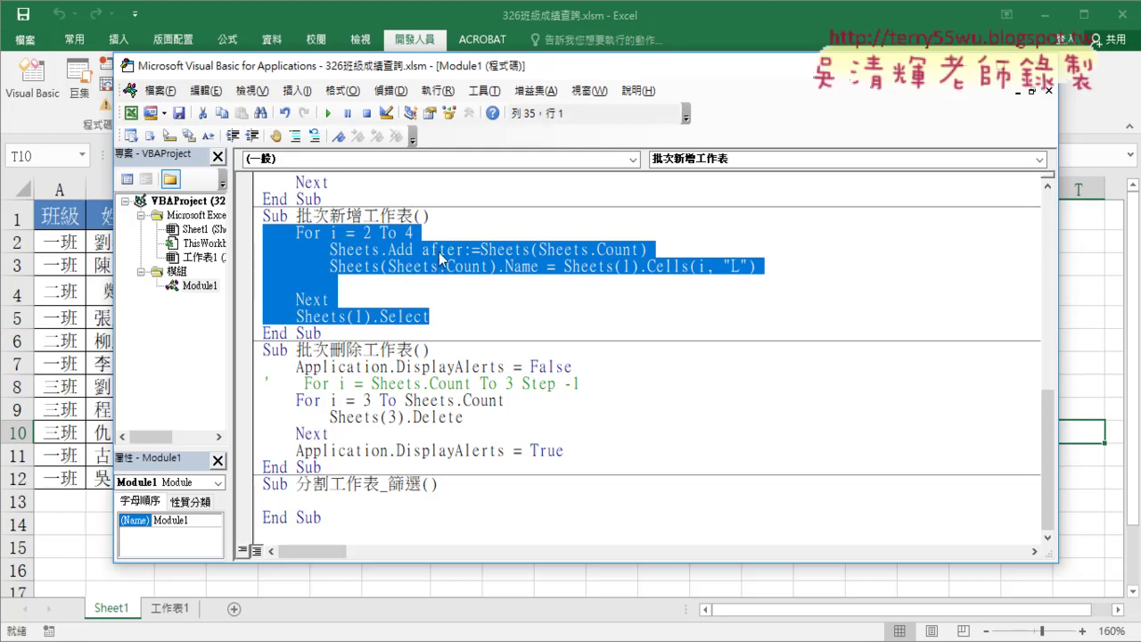
left_click_drag(297, 216, 414, 217)
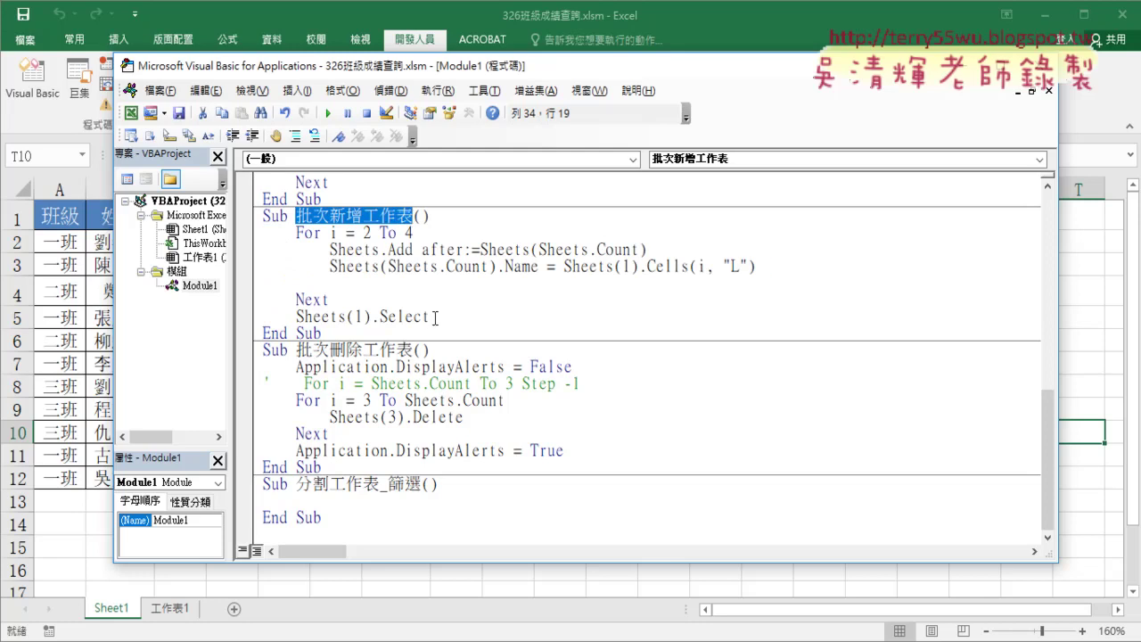
left_click_drag(435, 318, 262, 233)
key("ctrl+c")
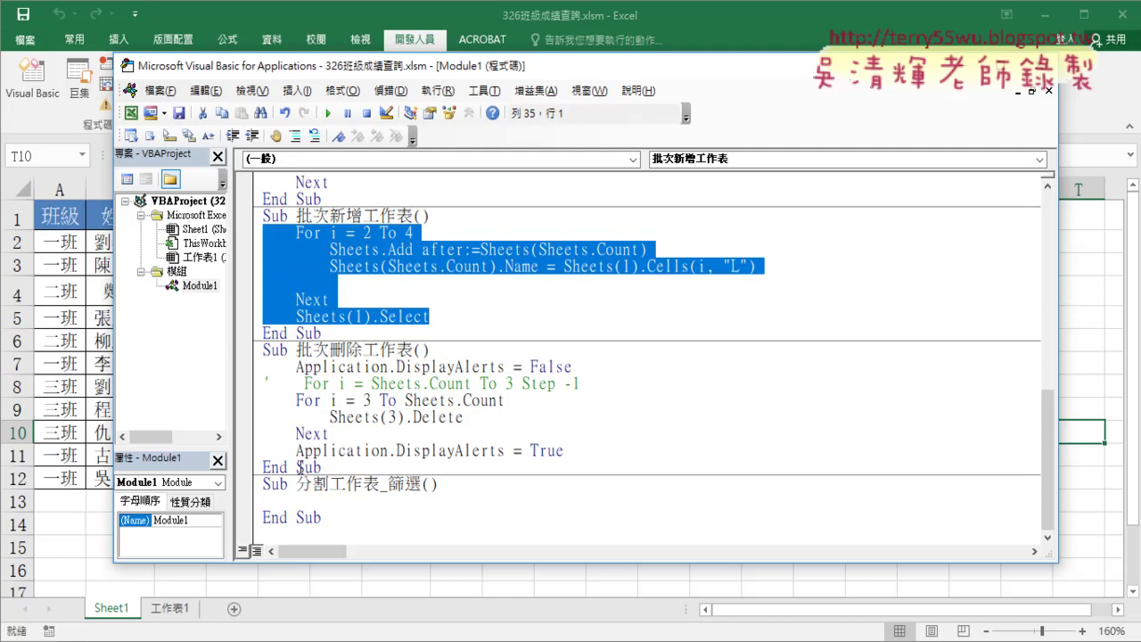
mouse_move(526, 71)
left_mouse_down()
mouse_move(577, 29)
mouse_move(628, 25)
left_mouse_up()
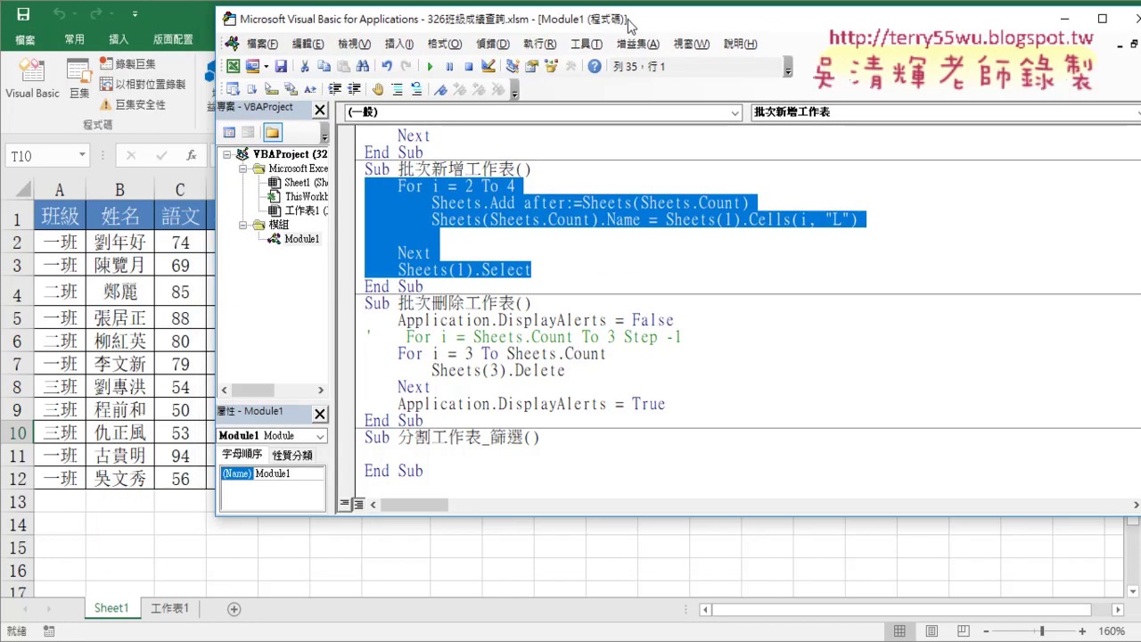
right_click(504, 198)
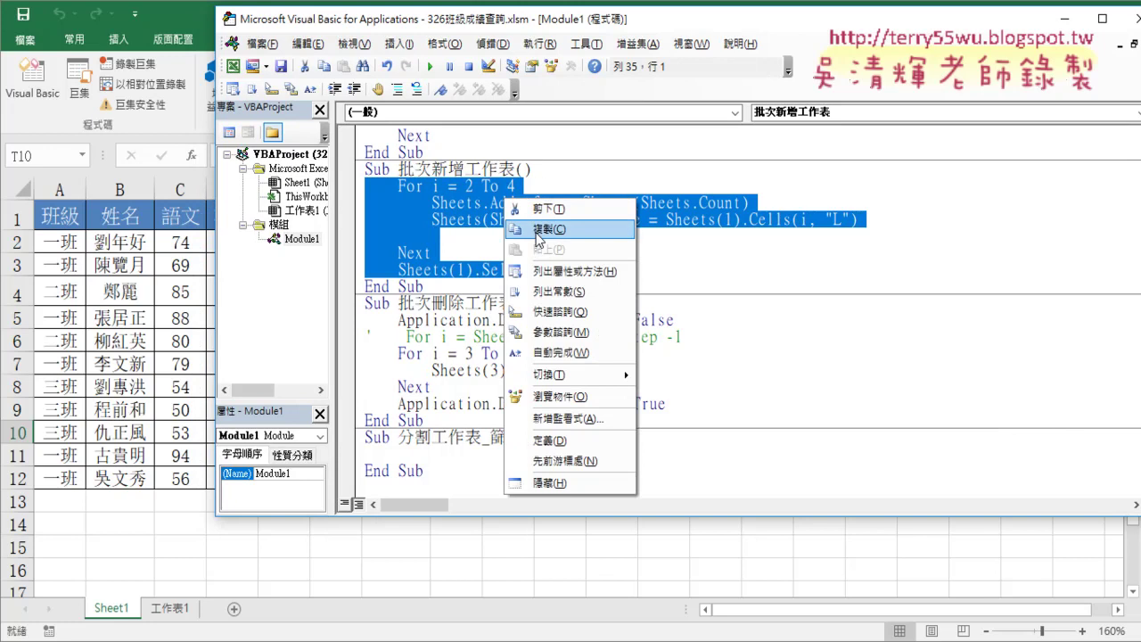
left_click(535, 229)
left_click(389, 454)
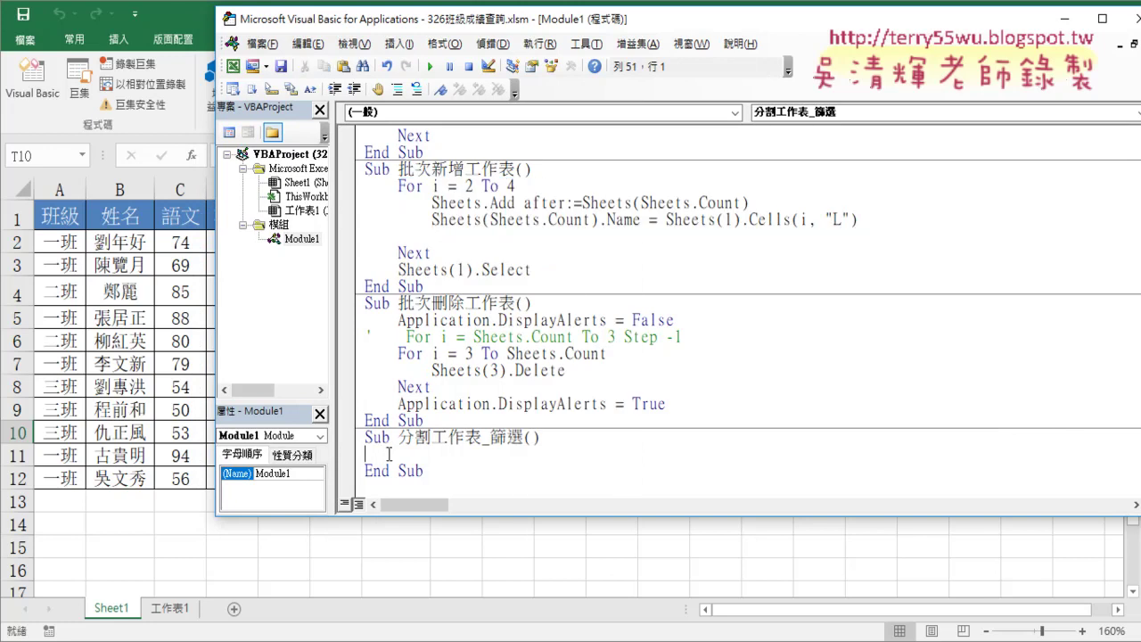
key("ctrl+v")
Run the 分割工作表_篩選 macro from the VBA editor
scroll(542, 446, "down", 1)
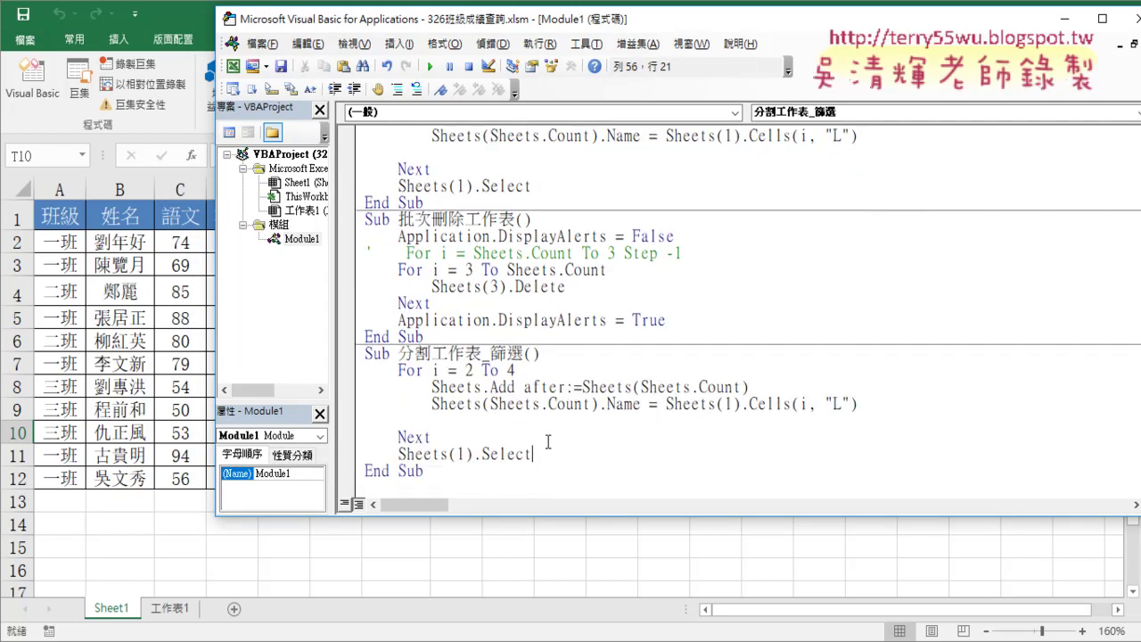
left_click(519, 404)
left_click(584, 404)
left_click(430, 67)
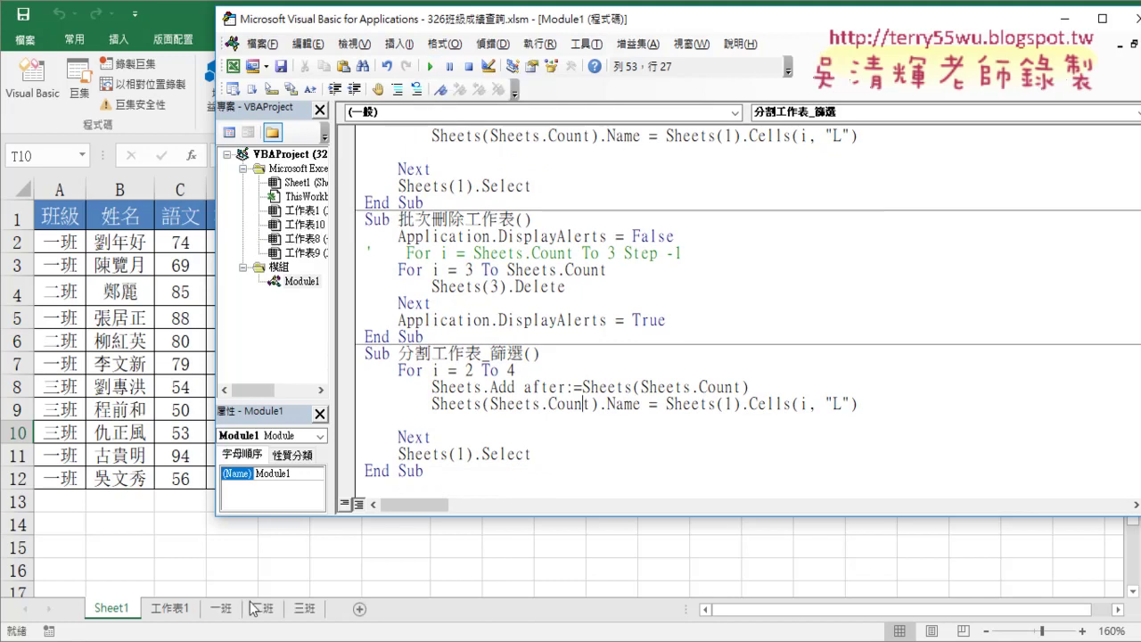
Check the new 一班, 二班 and 三班 sheets, then go back to Sheet1
left_click(222, 613)
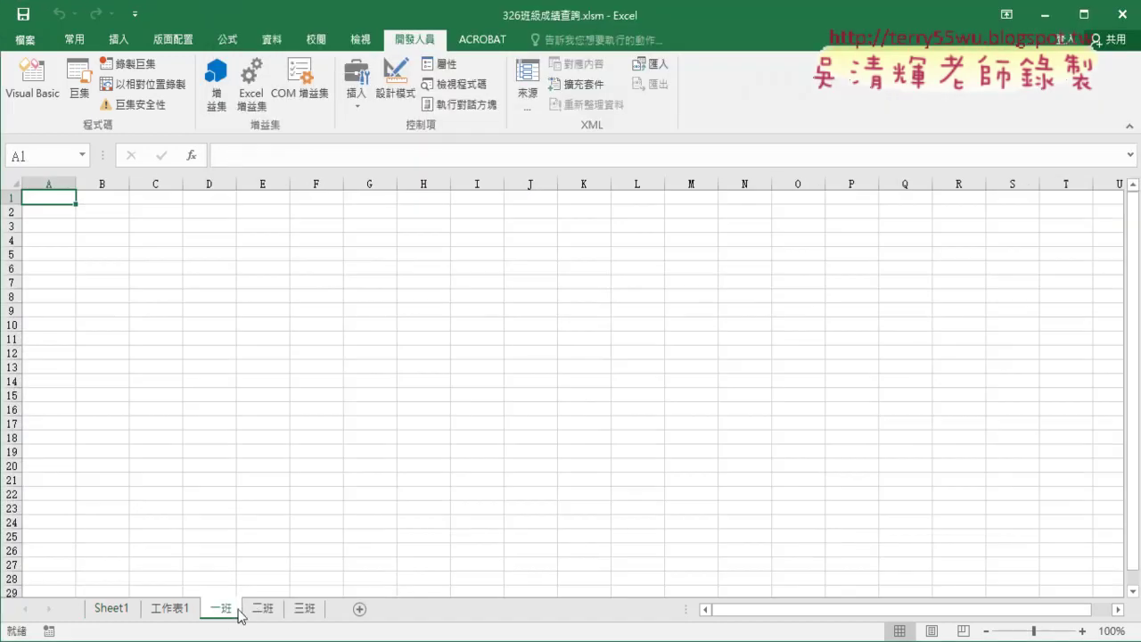
left_click(263, 609)
left_click(308, 610)
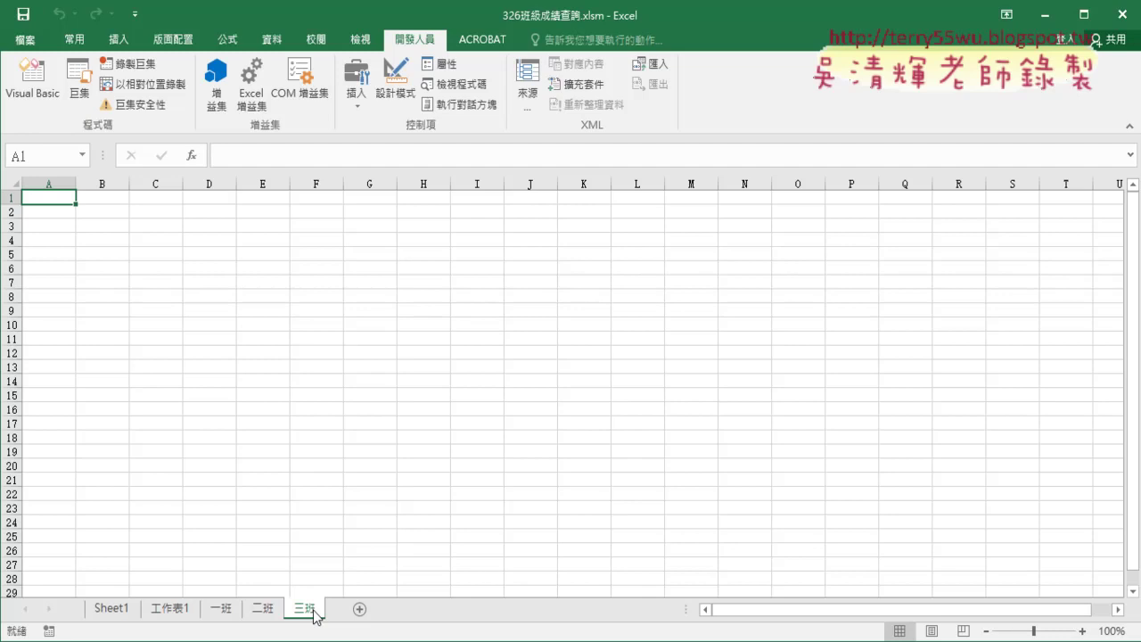
left_click(118, 613)
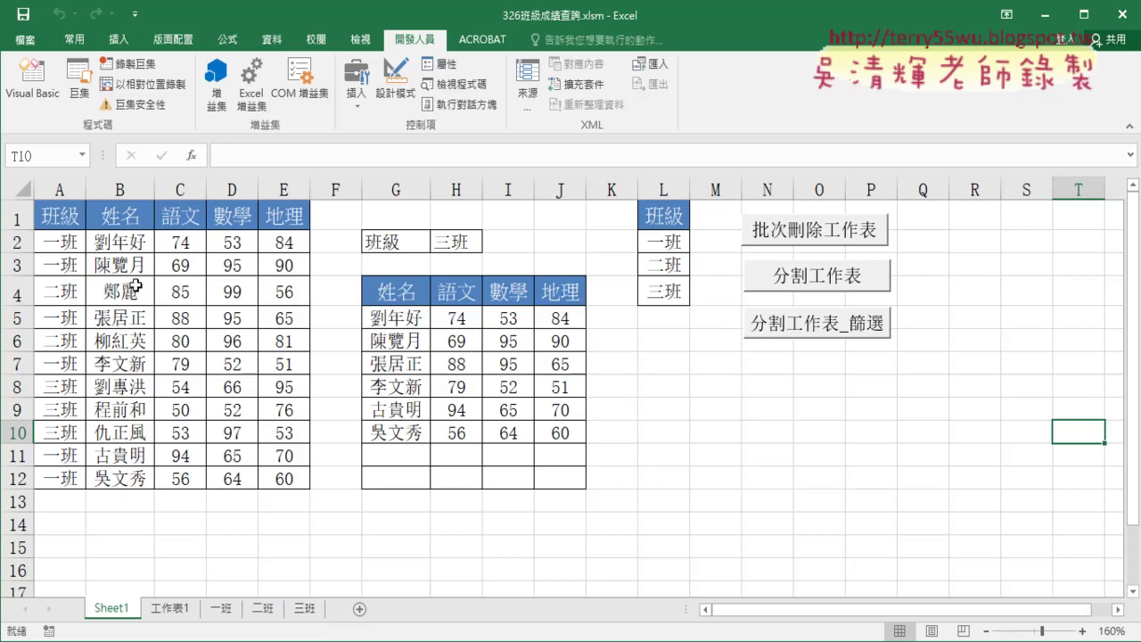
Select the 班級 column A, then reopen the Visual Basic editor
left_click(60, 188)
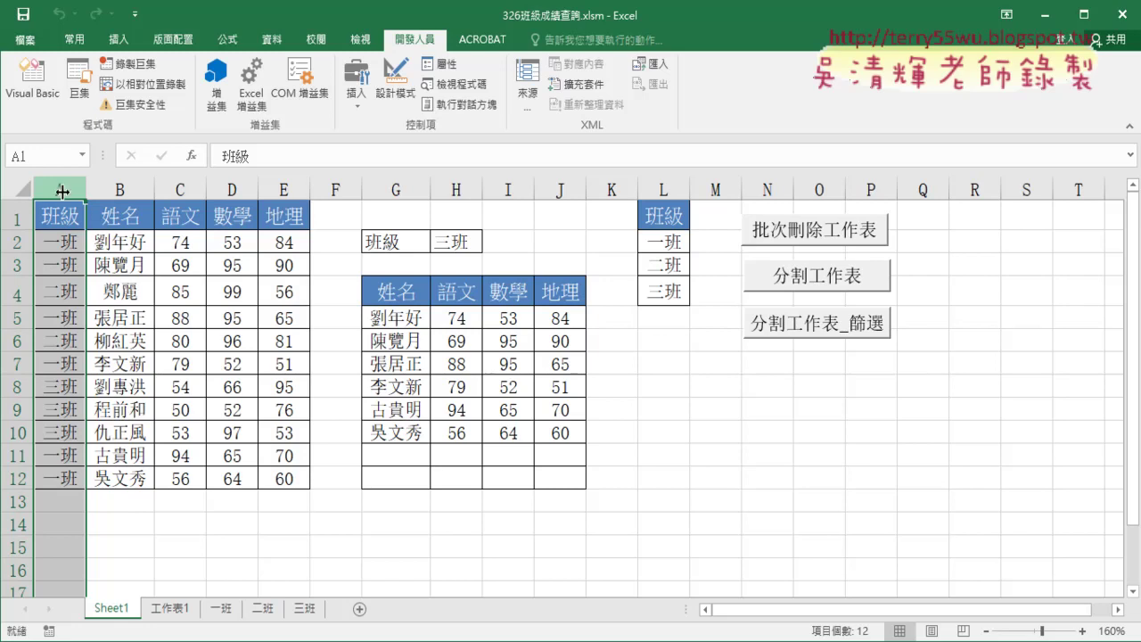
left_click(42, 97)
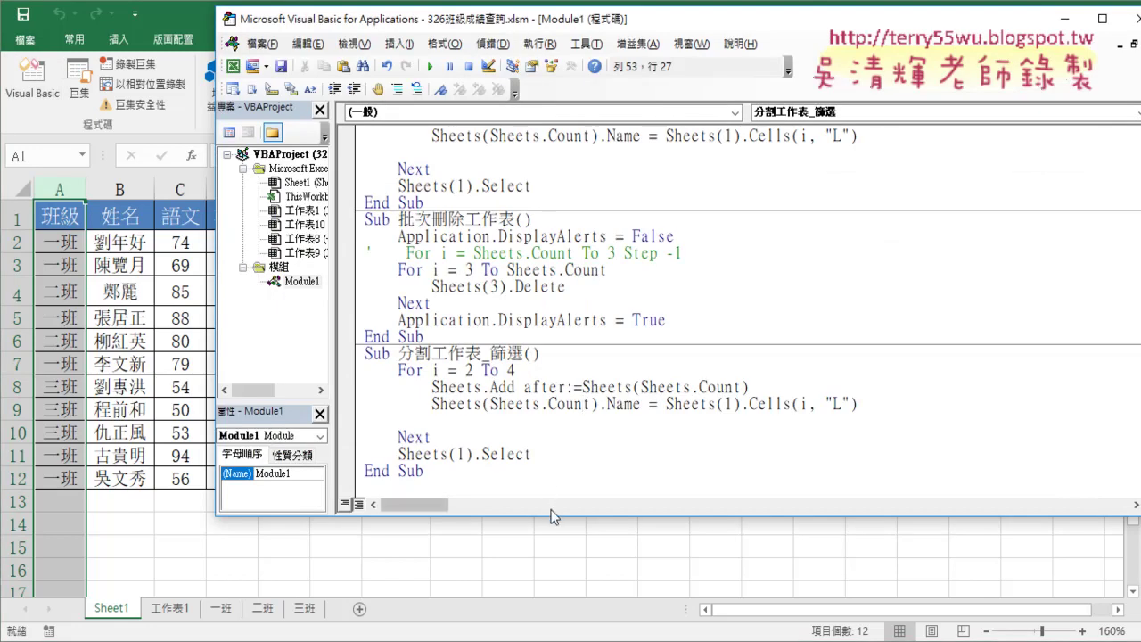
Enlarge the code window and add blank lines after the last End Sub
left_click_drag(550, 516, 550, 560)
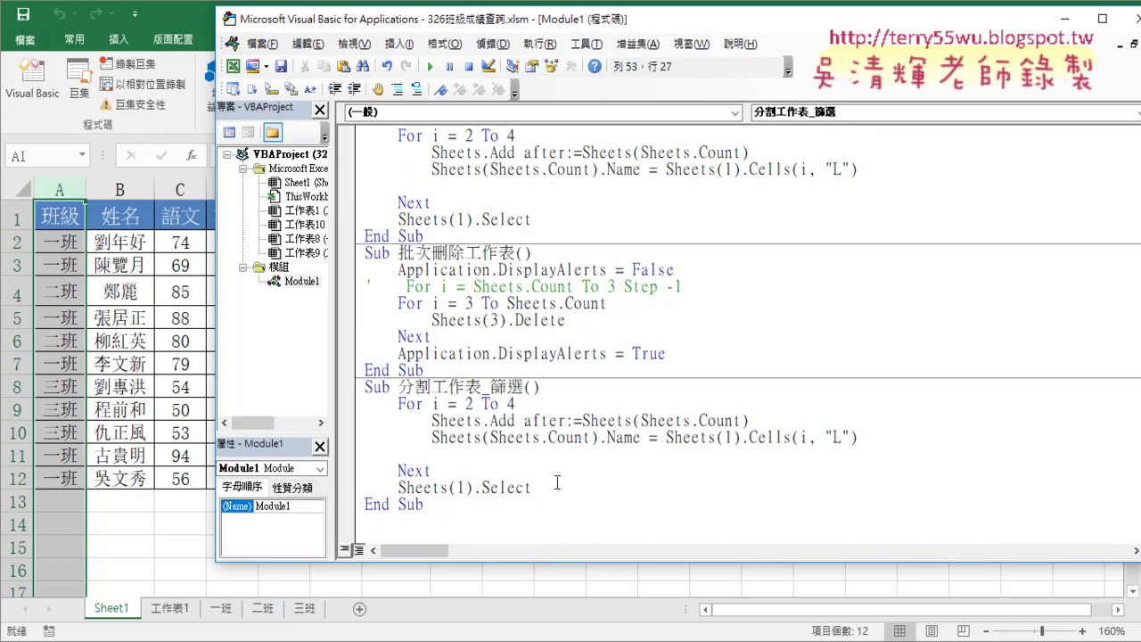
left_click(502, 520)
key("Return")
key("Return")
key("Return")
key("Return")
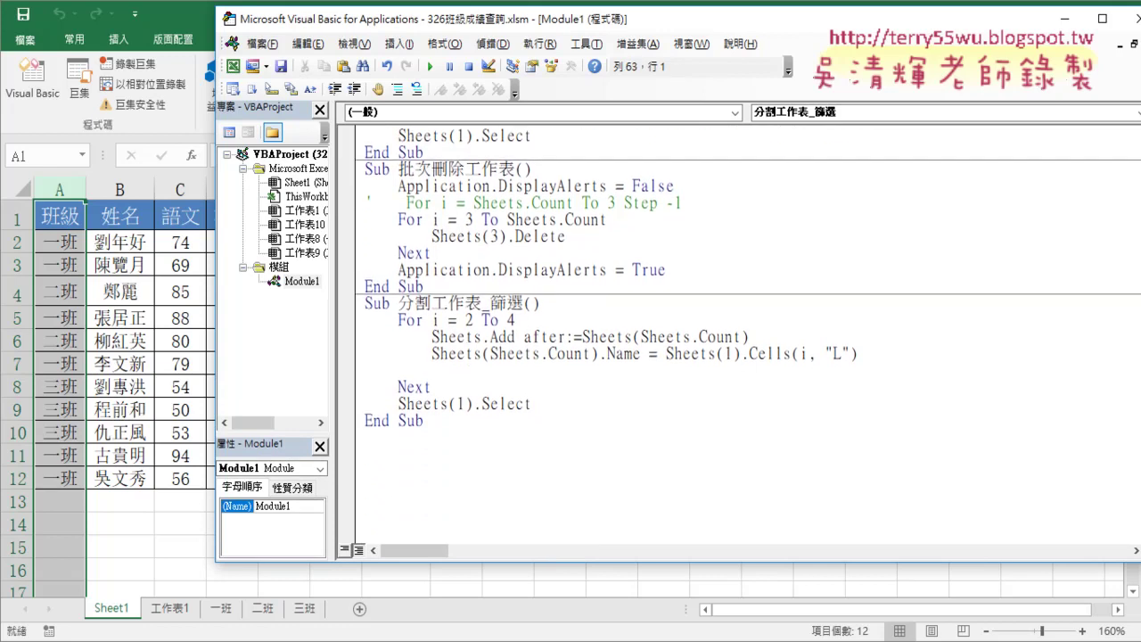
key("Return")
key("Return")
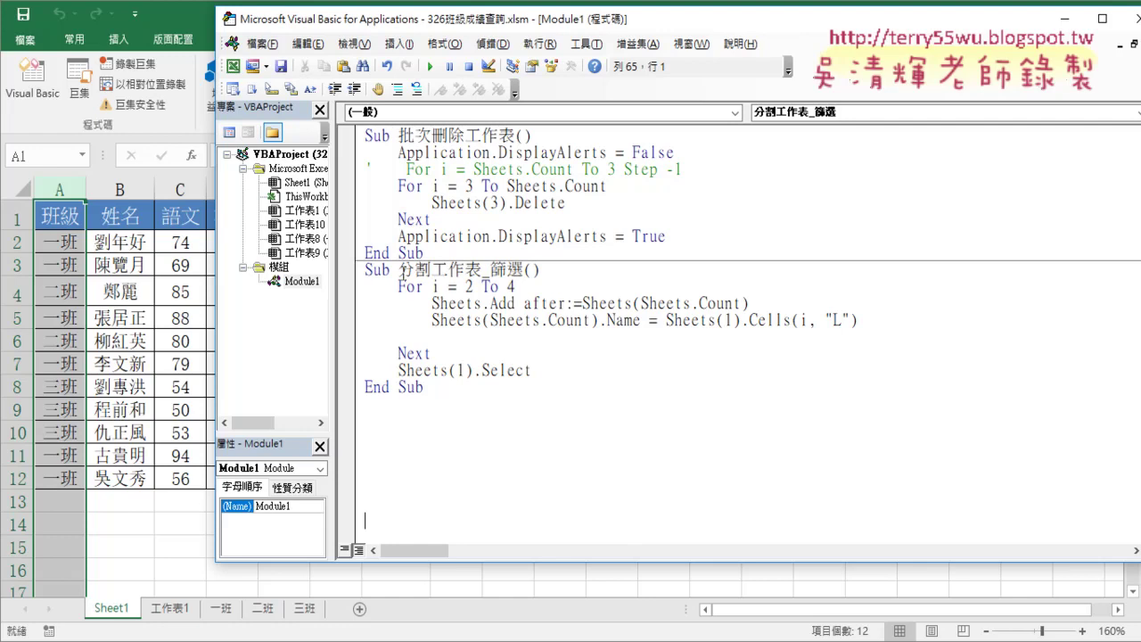
Highlight the macro name and the Sheets(1).Cells(i, "L") expression, then return to Excel
left_click_drag(398, 269, 526, 270)
scroll(593, 300, "up", 1)
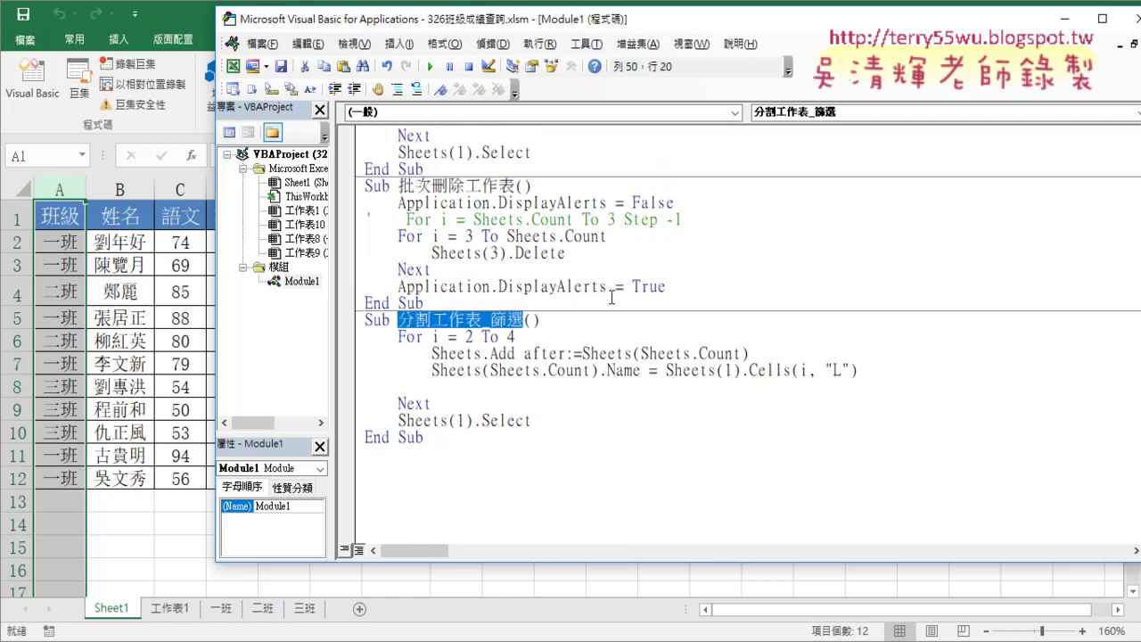
scroll(606, 299, "up", 2)
scroll(486, 289, "down", 2)
scroll(510, 380, "down", 1)
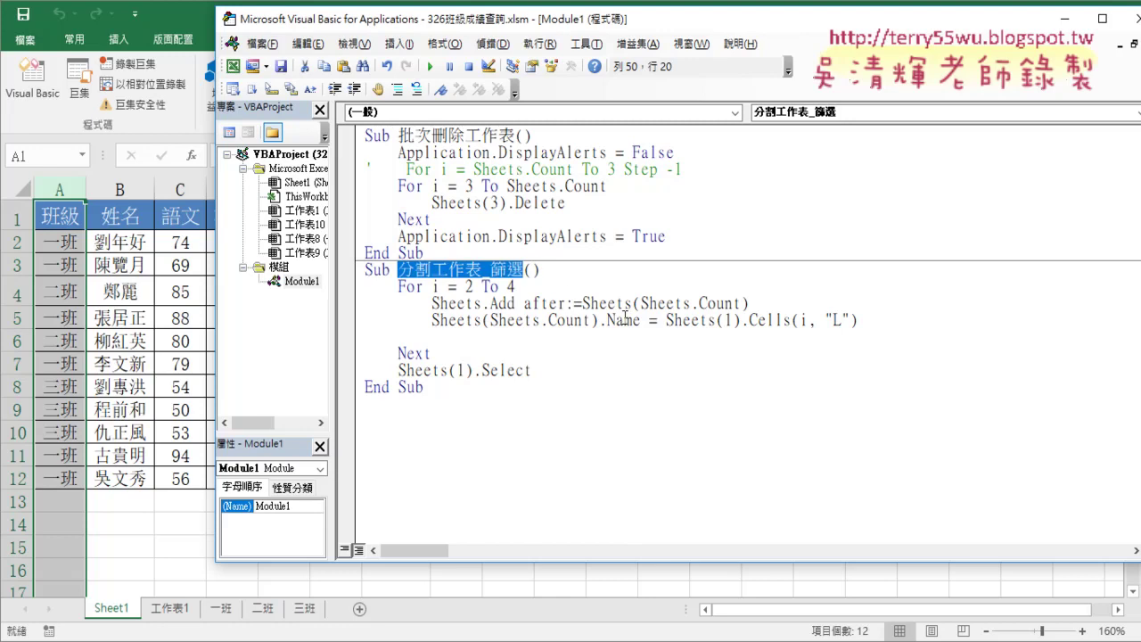
left_click_drag(861, 324, 666, 320)
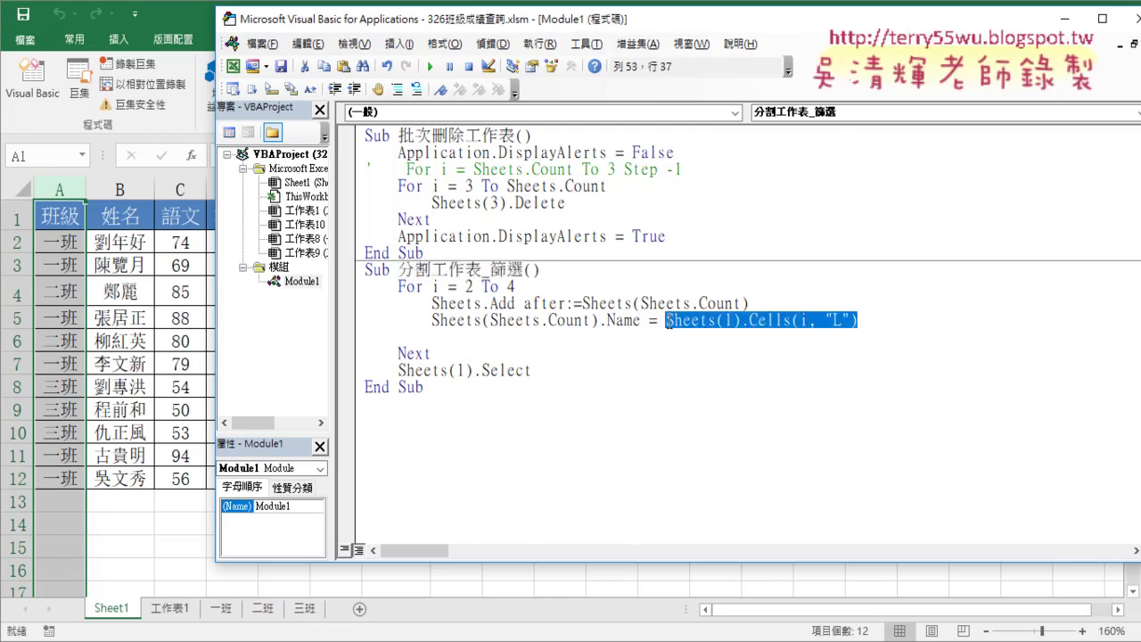
key("alt+F11")
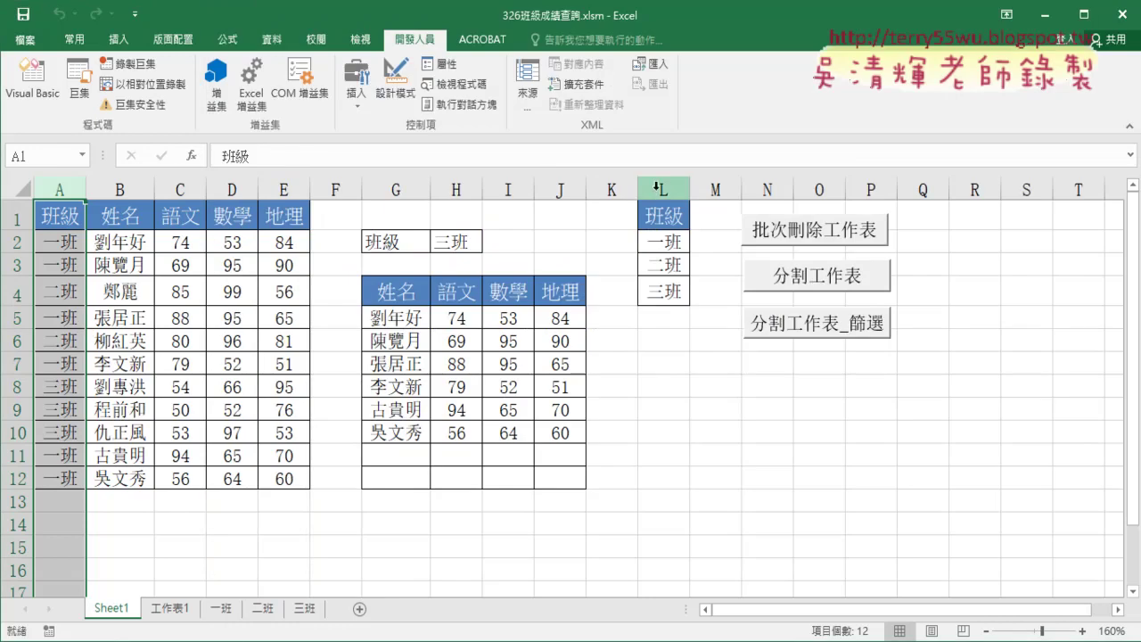
Clear column L and paste a copy of the 班級 column A starting at L1
left_click(662, 189)
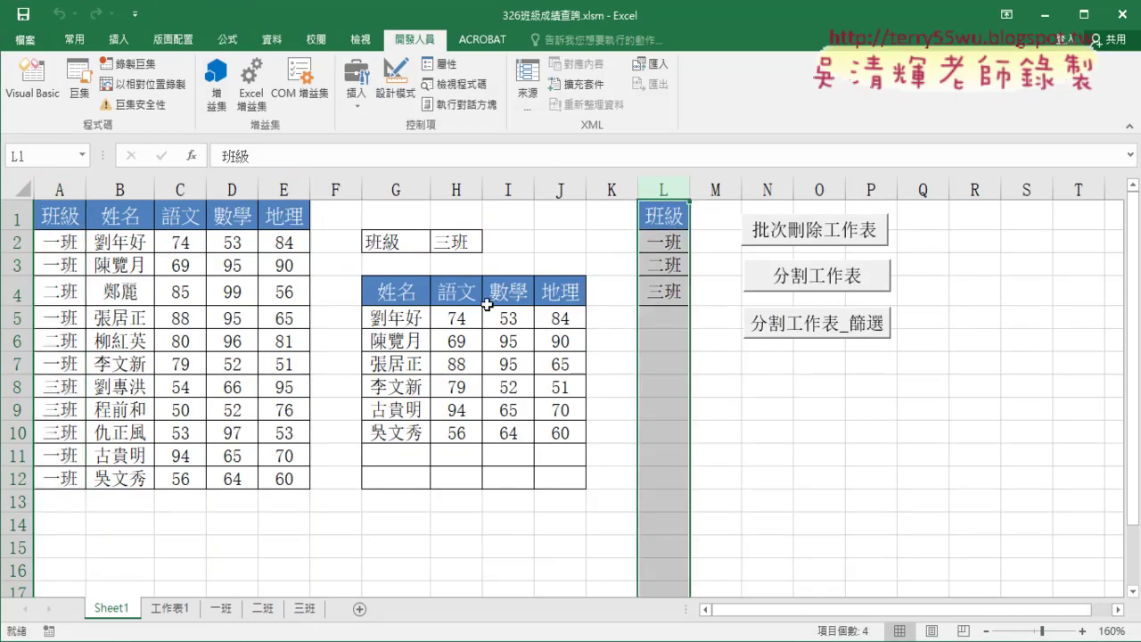
key("Delete")
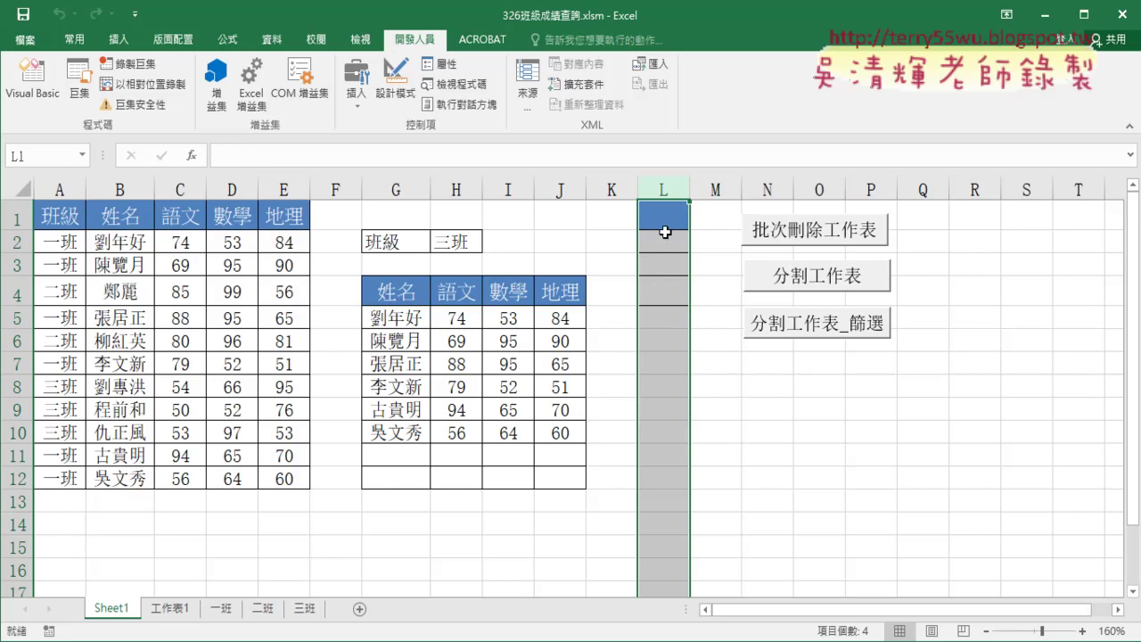
left_click(65, 187)
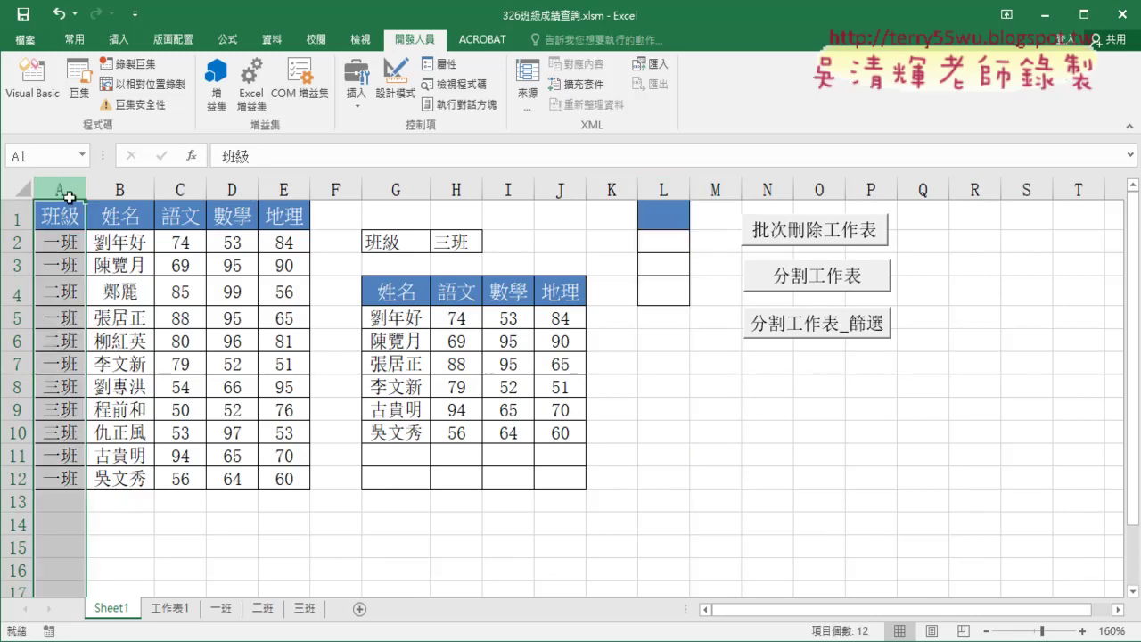
right_click(62, 226)
left_click(98, 262)
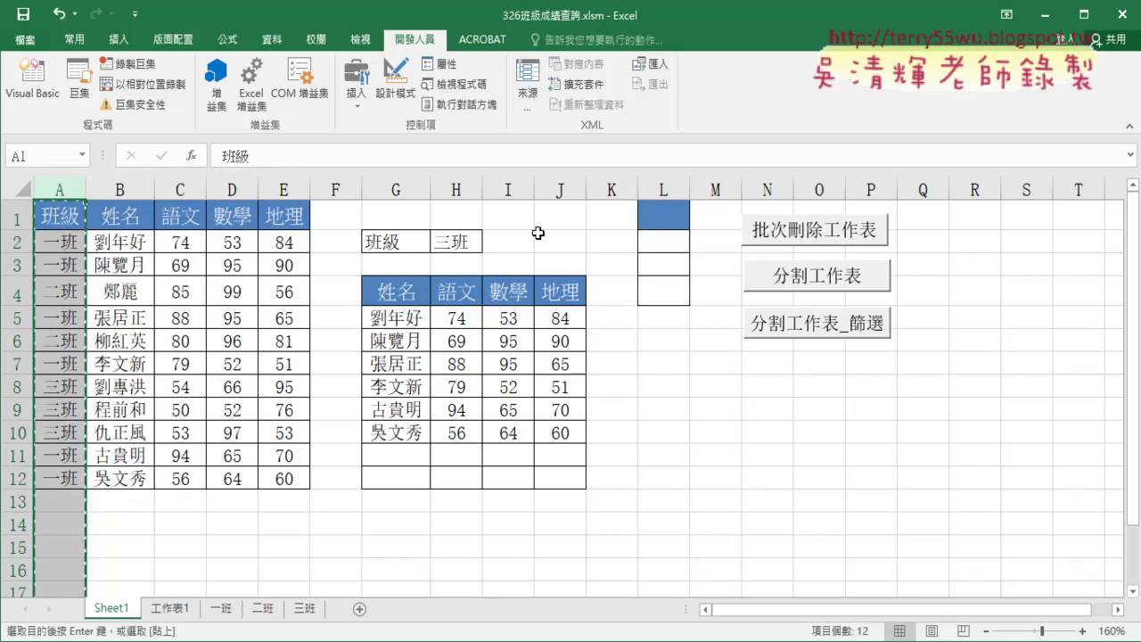
left_click(661, 217)
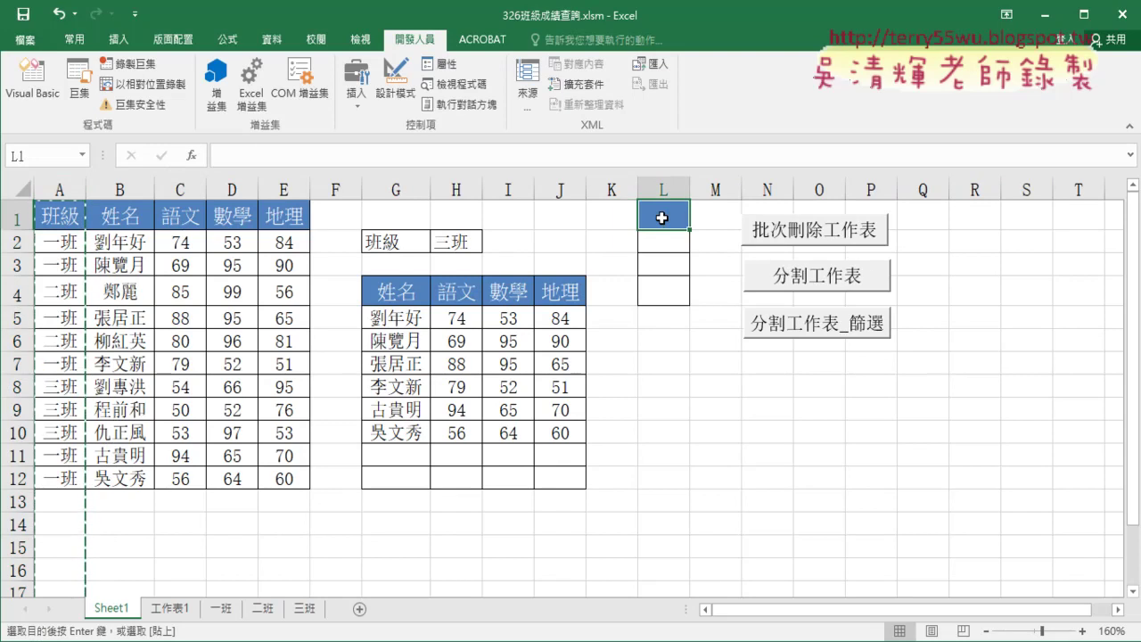
key("ctrl+v")
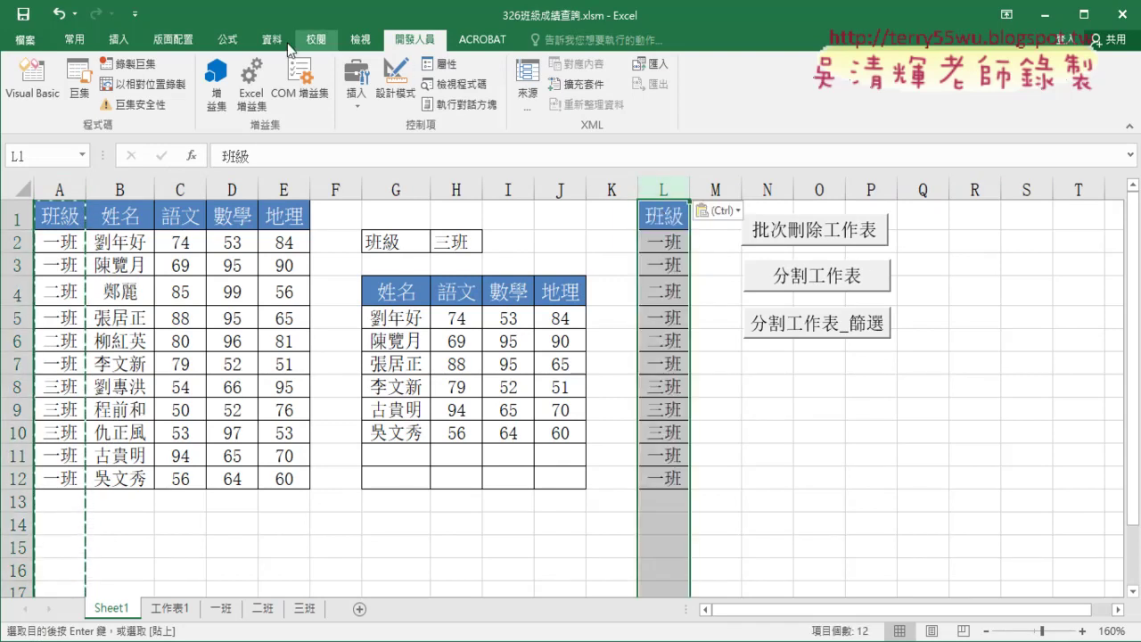
Remove duplicates from column L based on the 班級 column
left_click(272, 39)
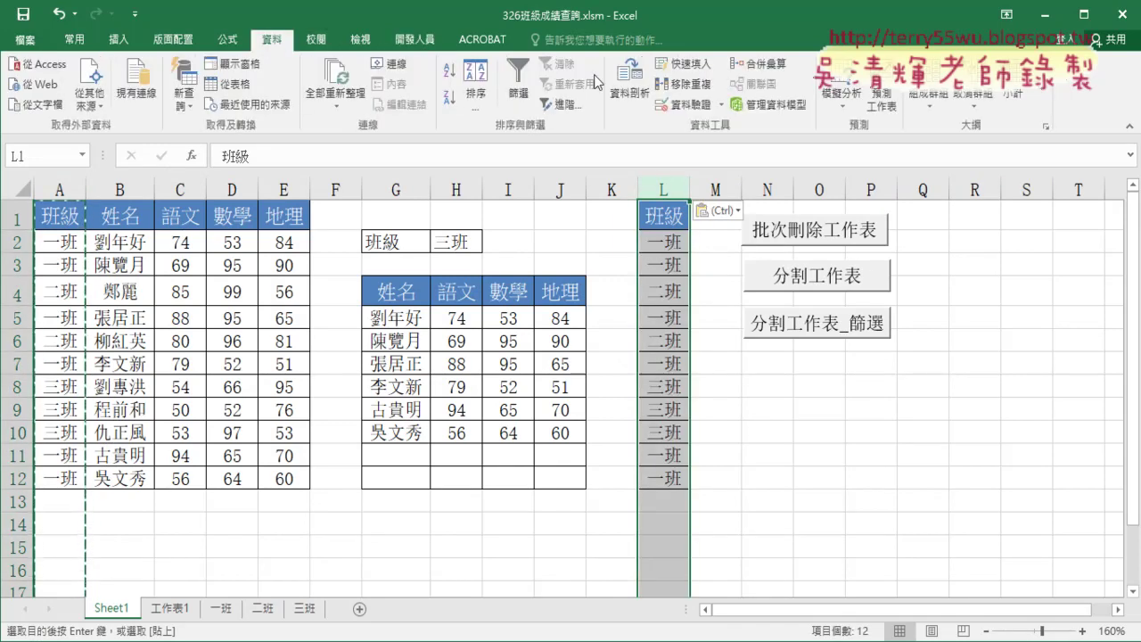
left_click(663, 91)
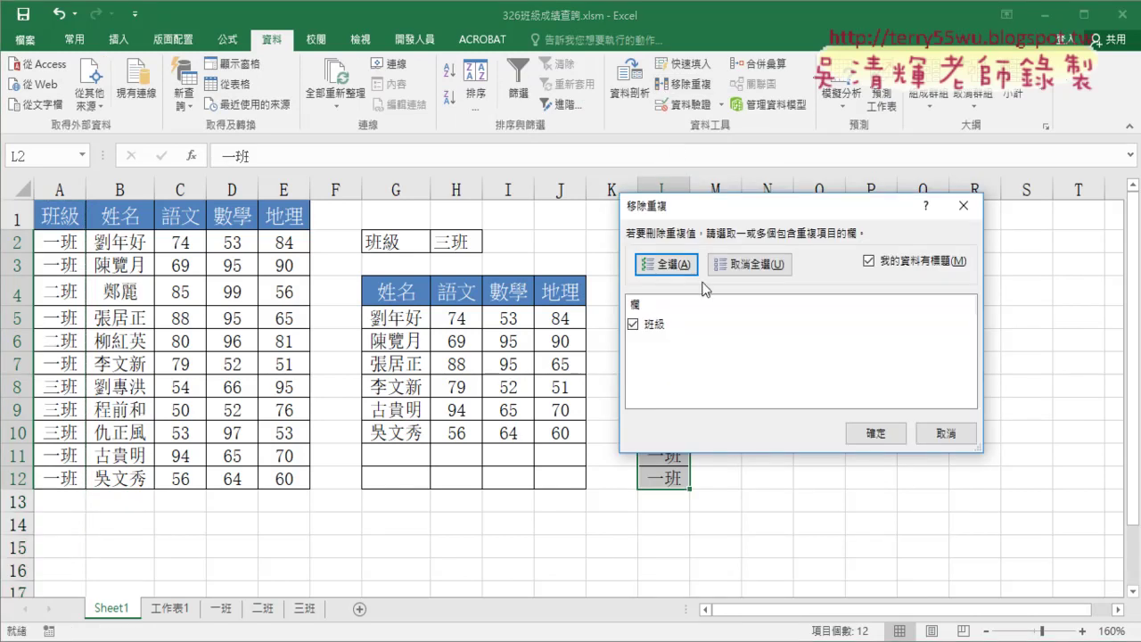
left_click(877, 433)
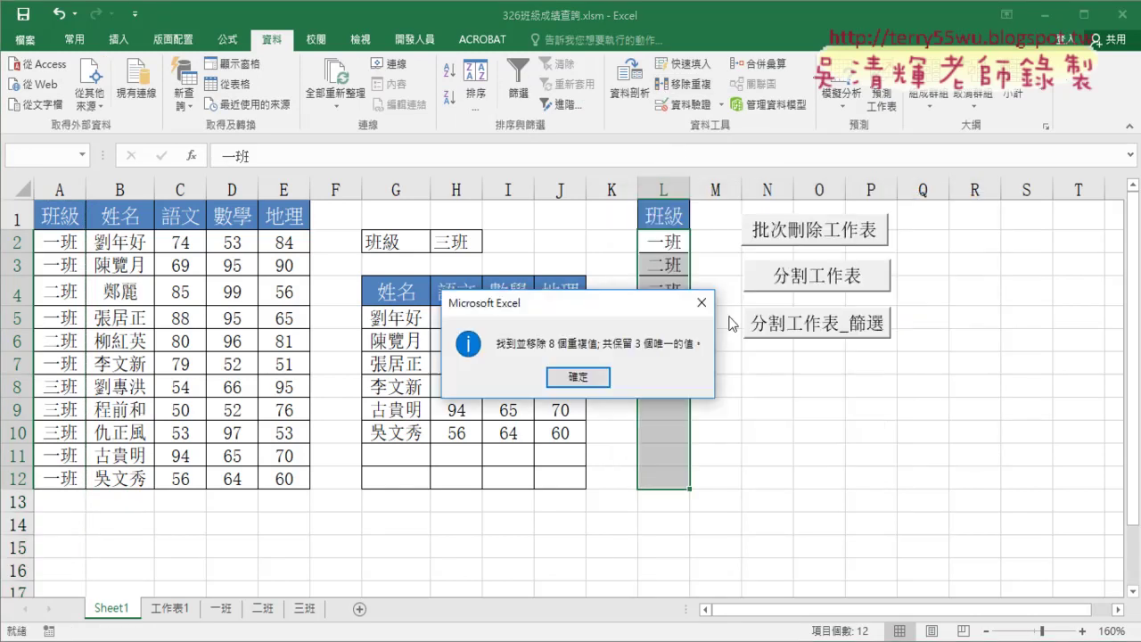
left_click(599, 378)
Select L1:L4 and check the class names 一班, 二班 and 三班
left_click(670, 189)
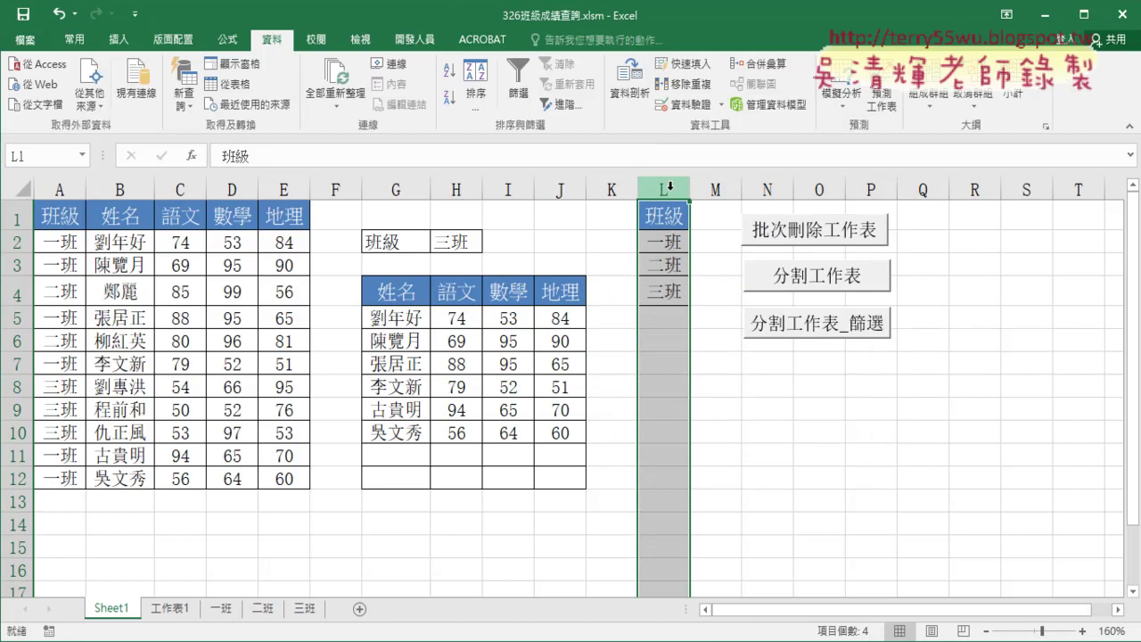
left_click_drag(664, 216, 664, 298)
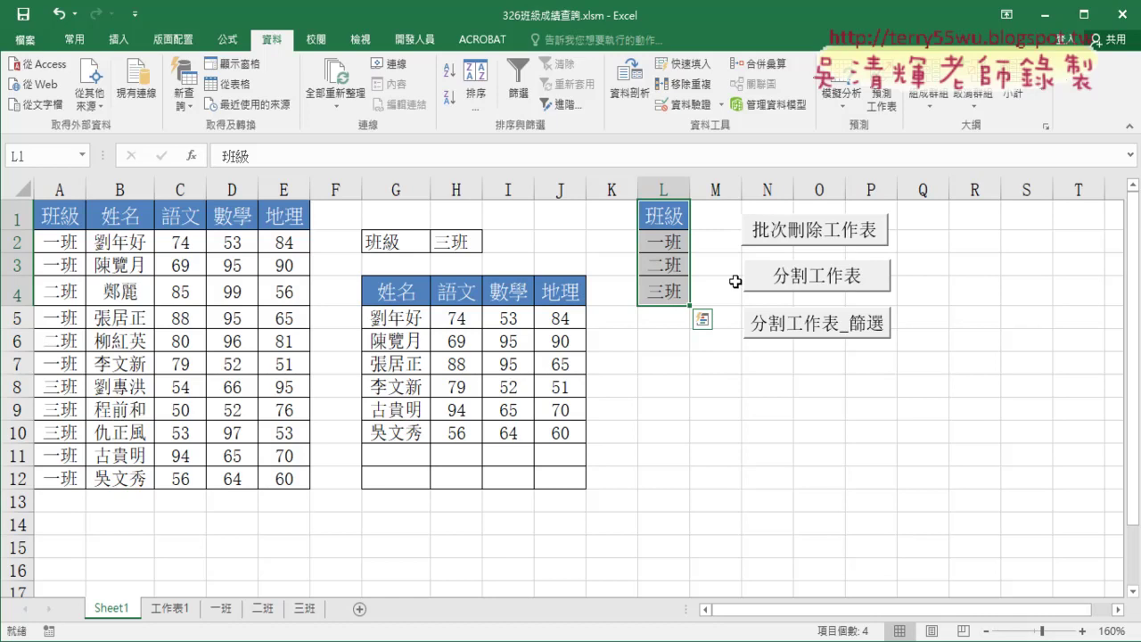
left_click(675, 243)
left_click(670, 264)
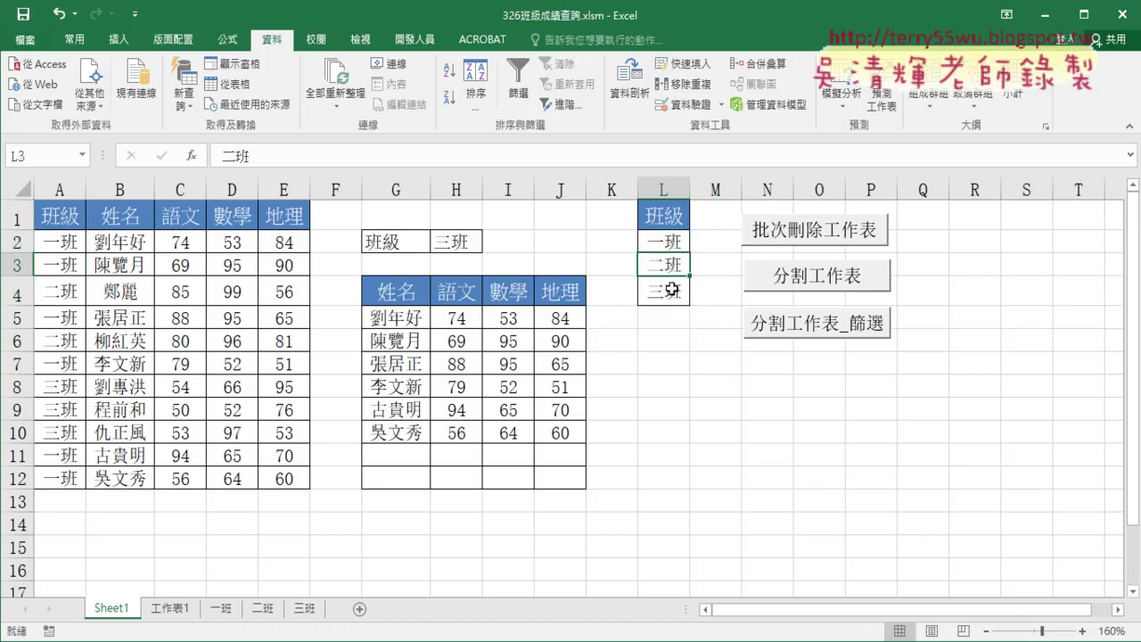
left_click(674, 292)
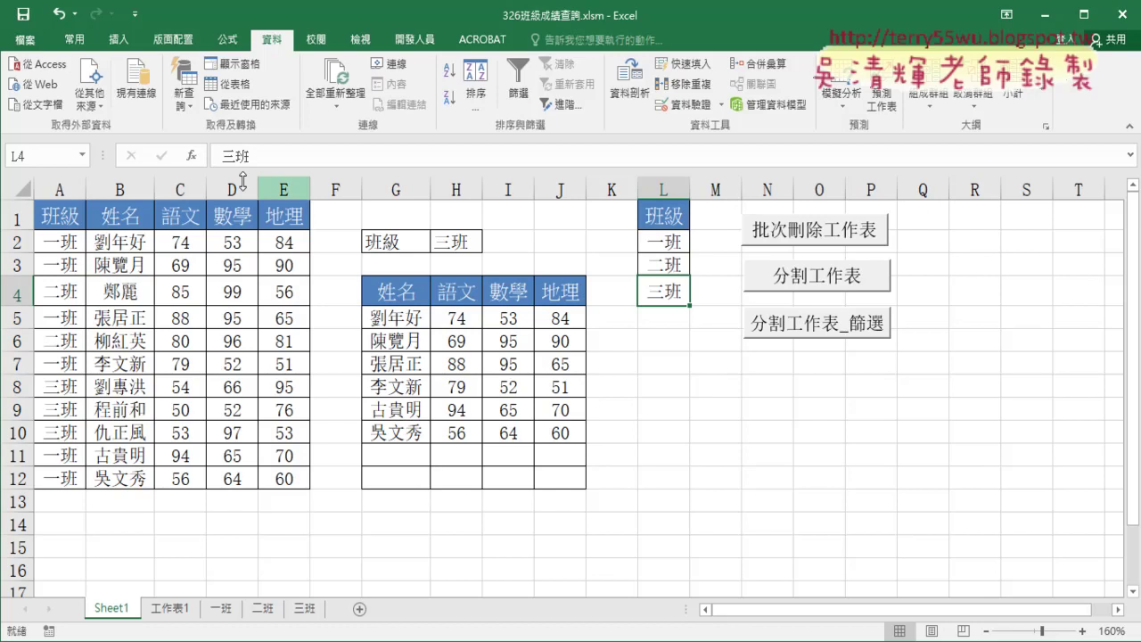
left_click(414, 39)
Arrange the code window beside the sheet and select the loop's upper limit 4
left_click(32, 80)
left_click(481, 286)
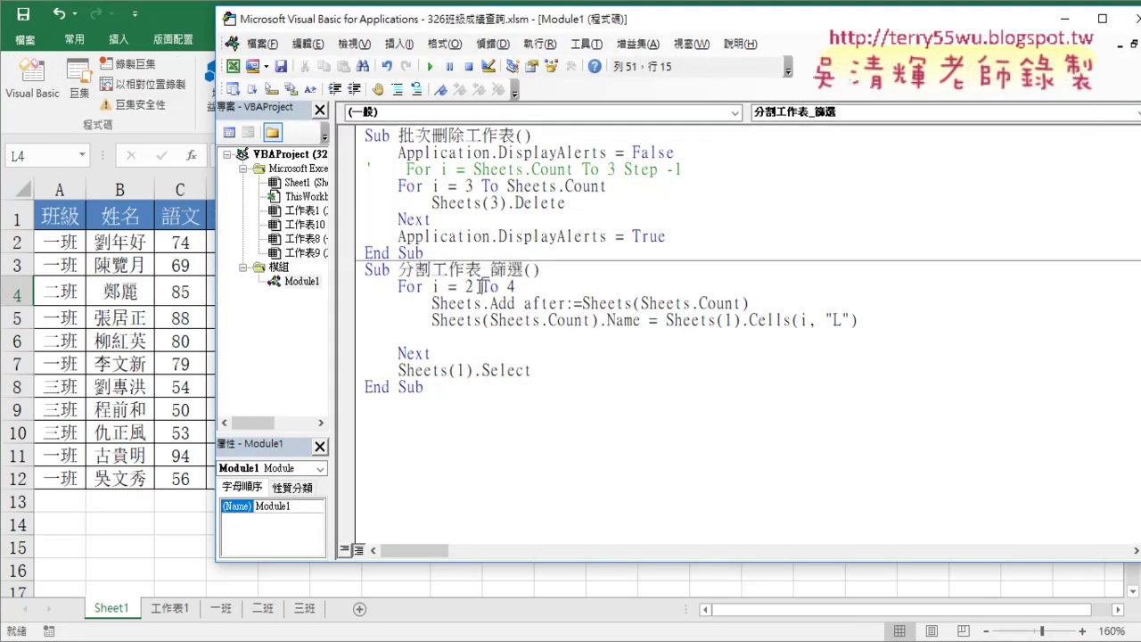
double_click(434, 286)
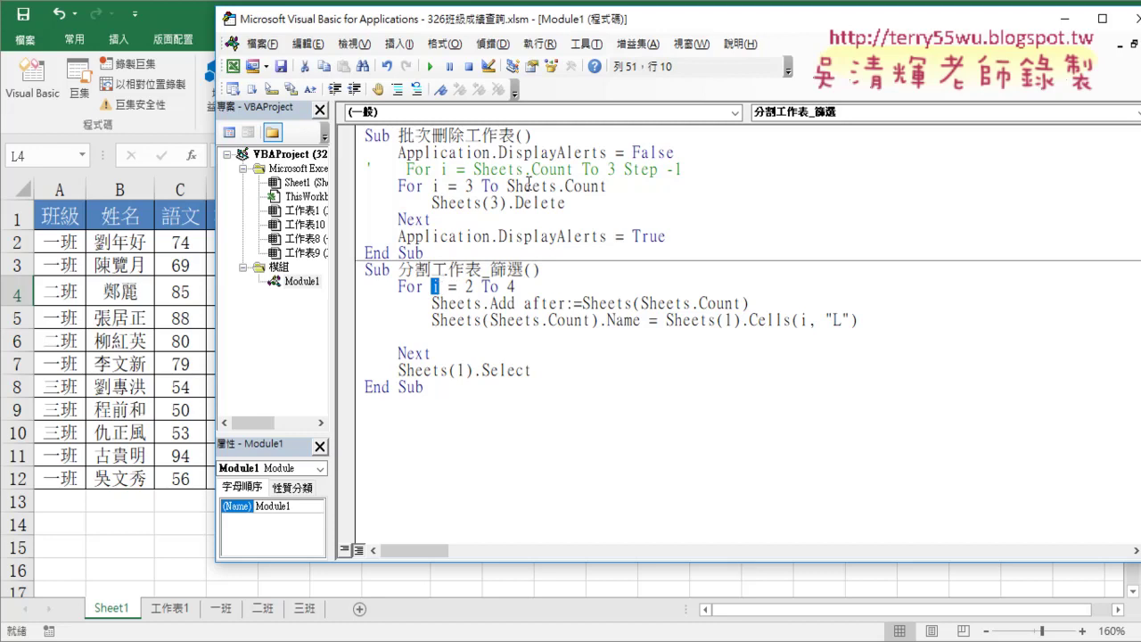
left_click_drag(529, 27, 708, 295)
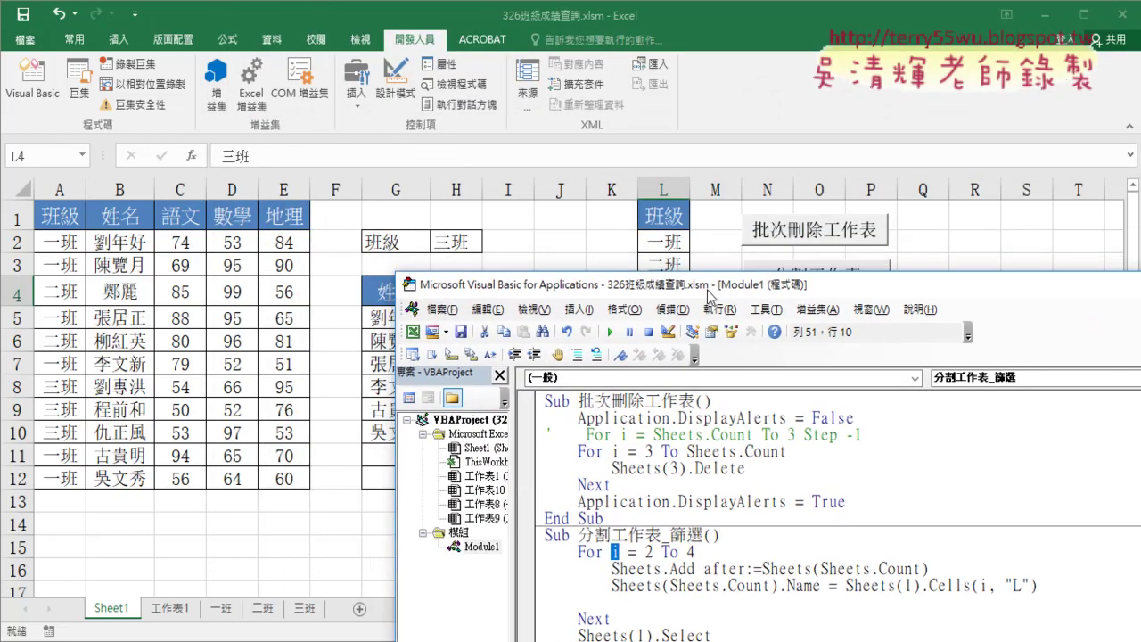
left_click_drag(669, 289, 668, 323)
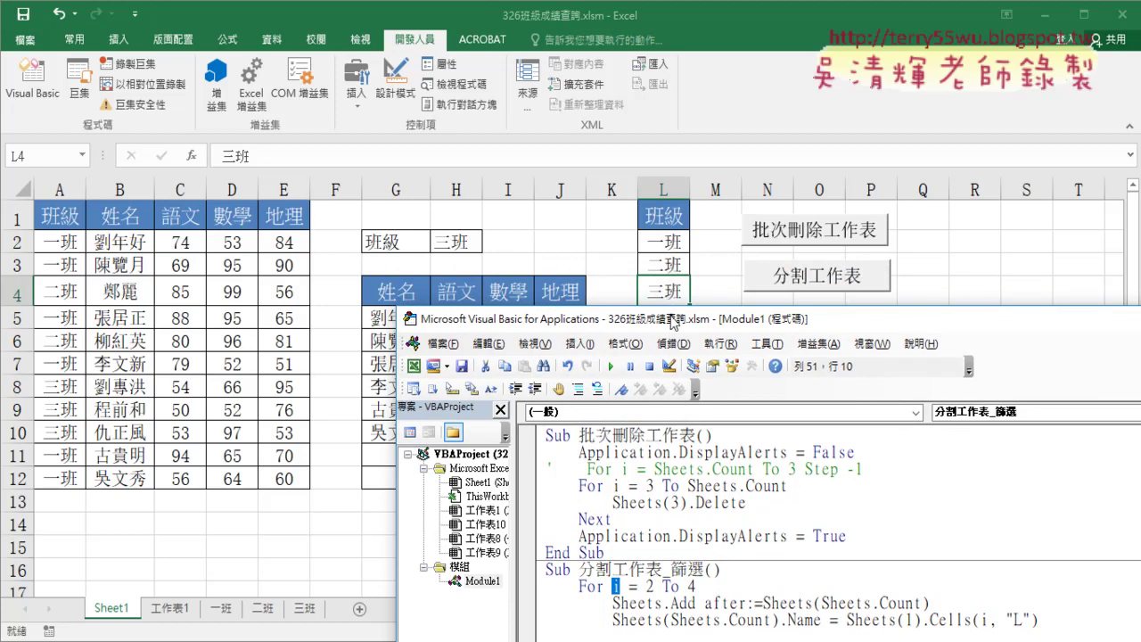
left_click_drag(673, 322, 628, 94)
double_click(646, 358)
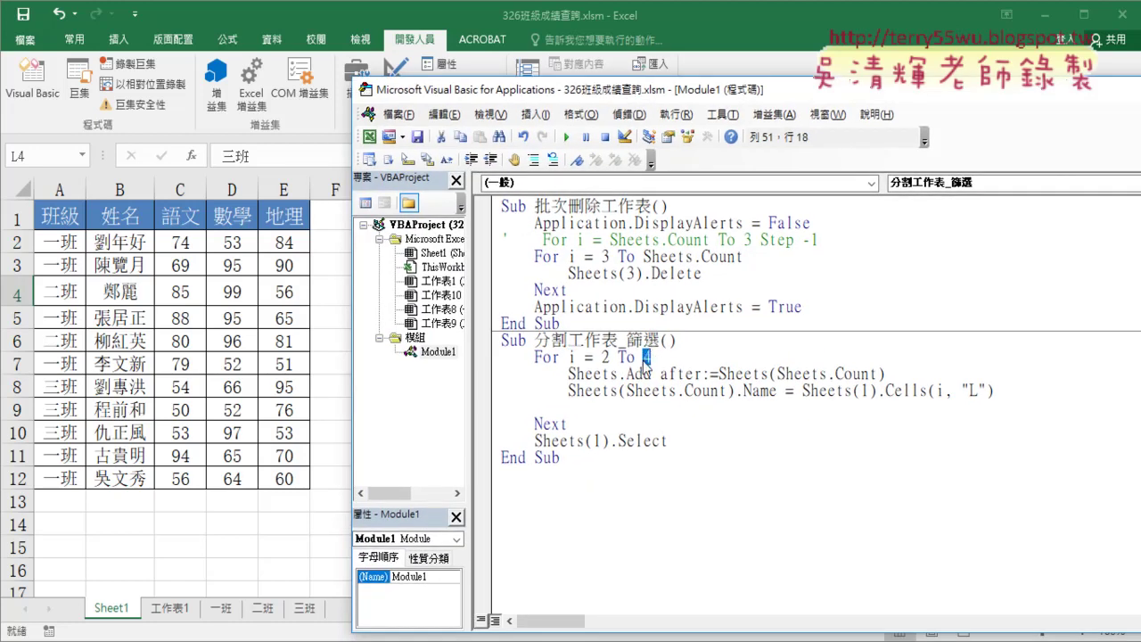
Replace the 4 with range("L1").End(xlDown using IntelliSense
type("k")
key("BackSpace")
type("ran")
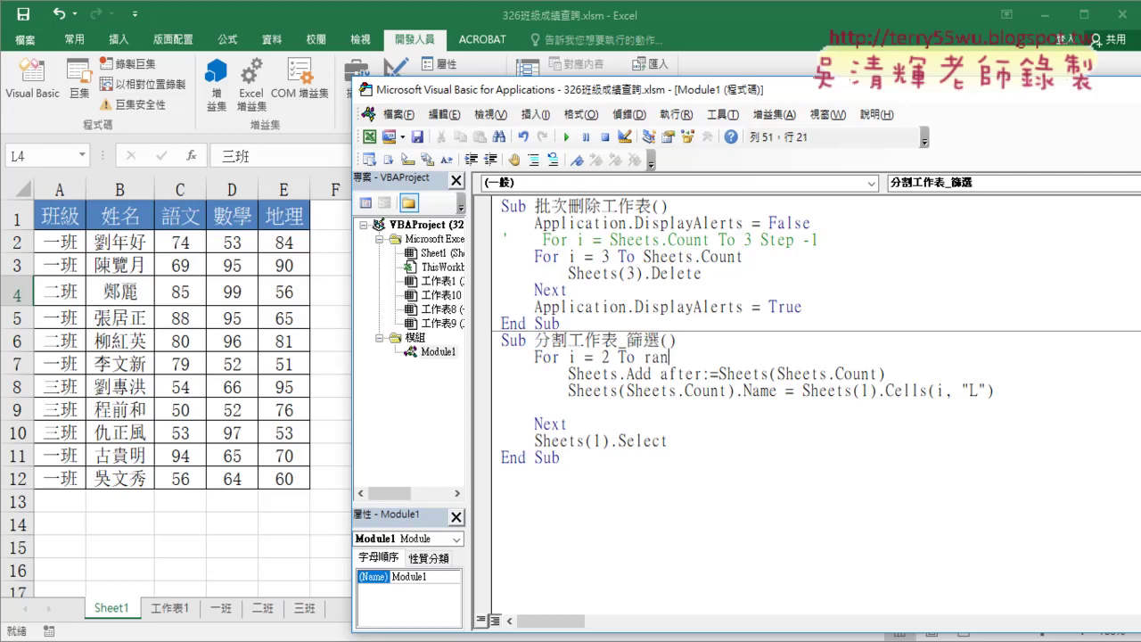
type("ge(")
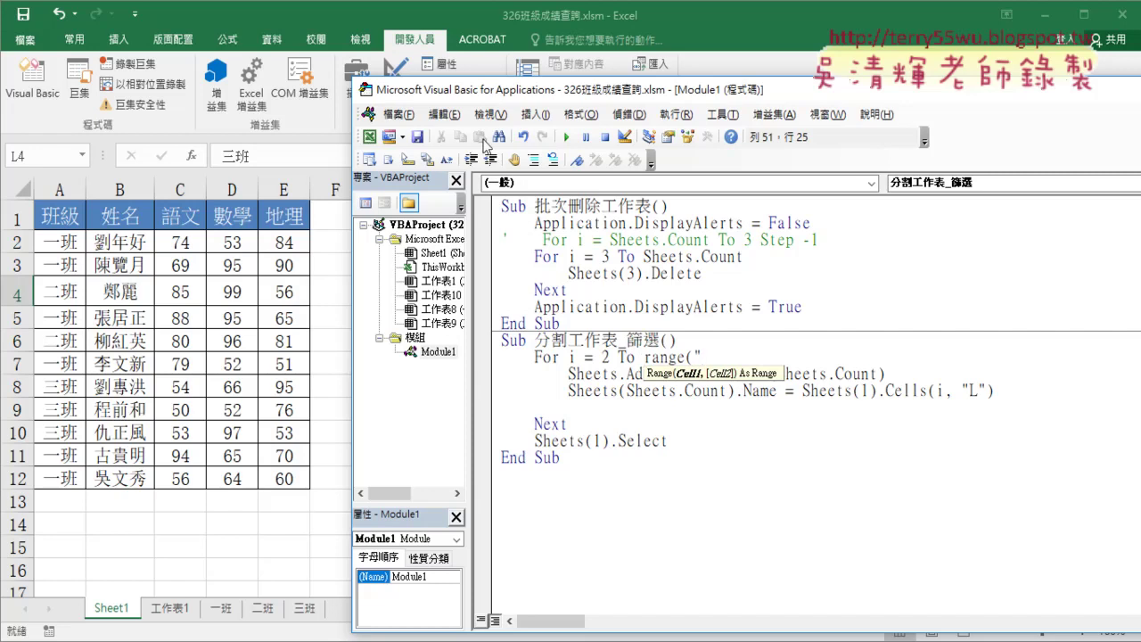
left_click_drag(491, 98, 833, 85)
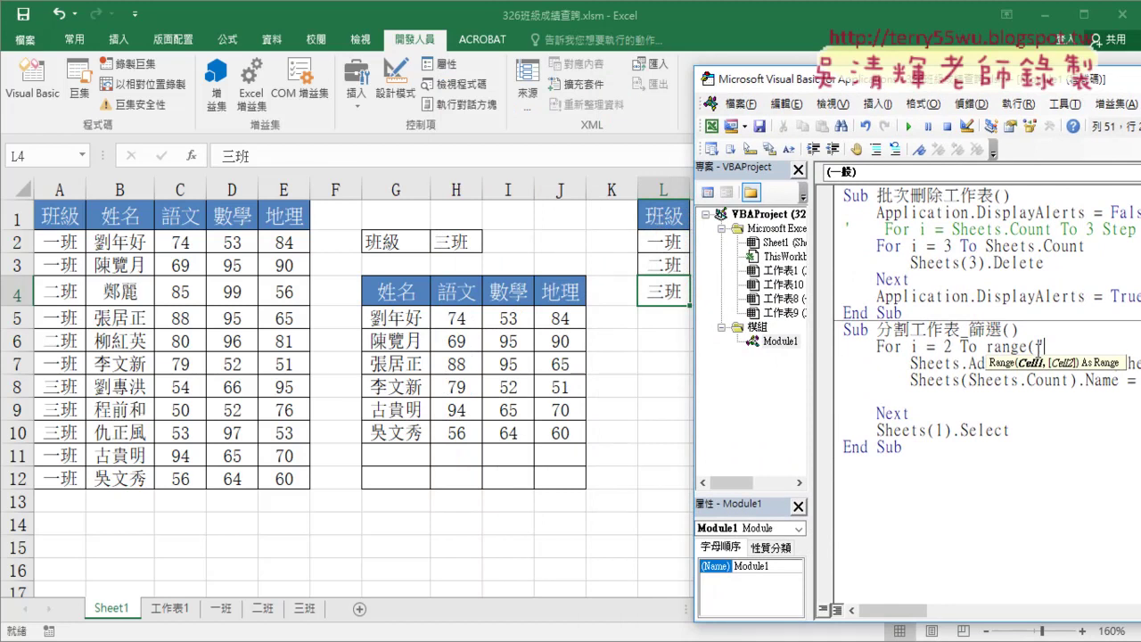
type("L1)")
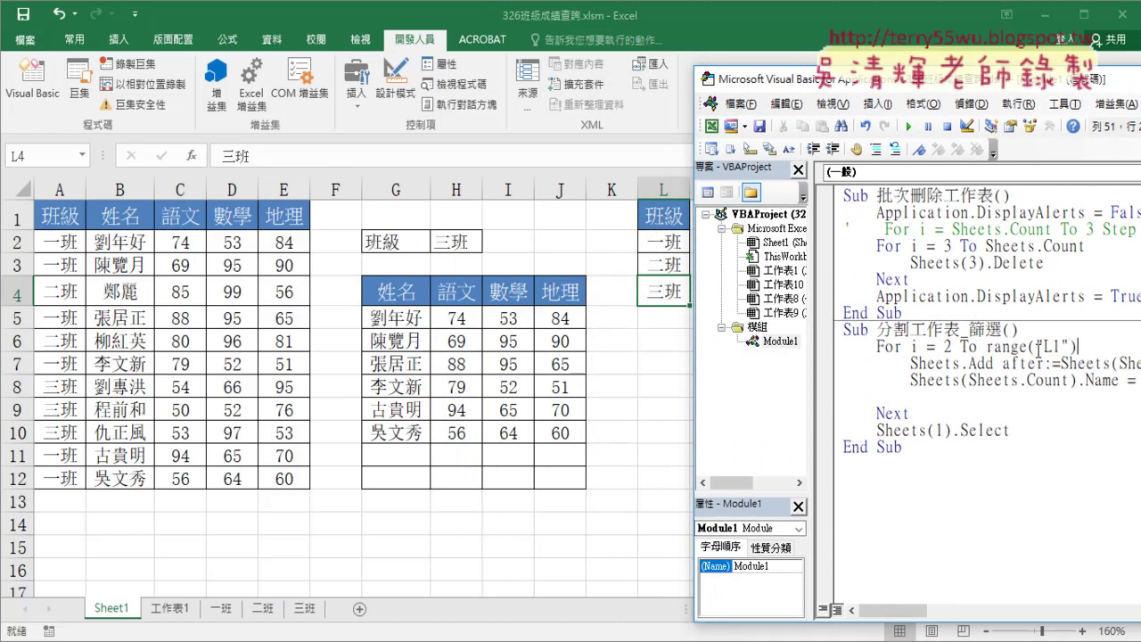
type(".")
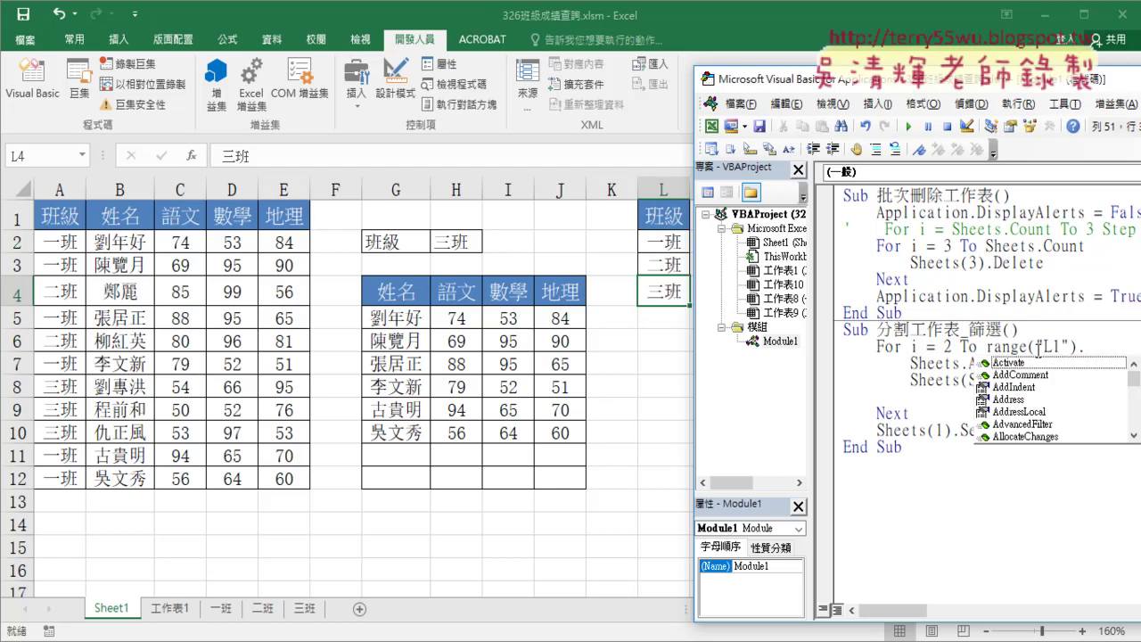
type("E")
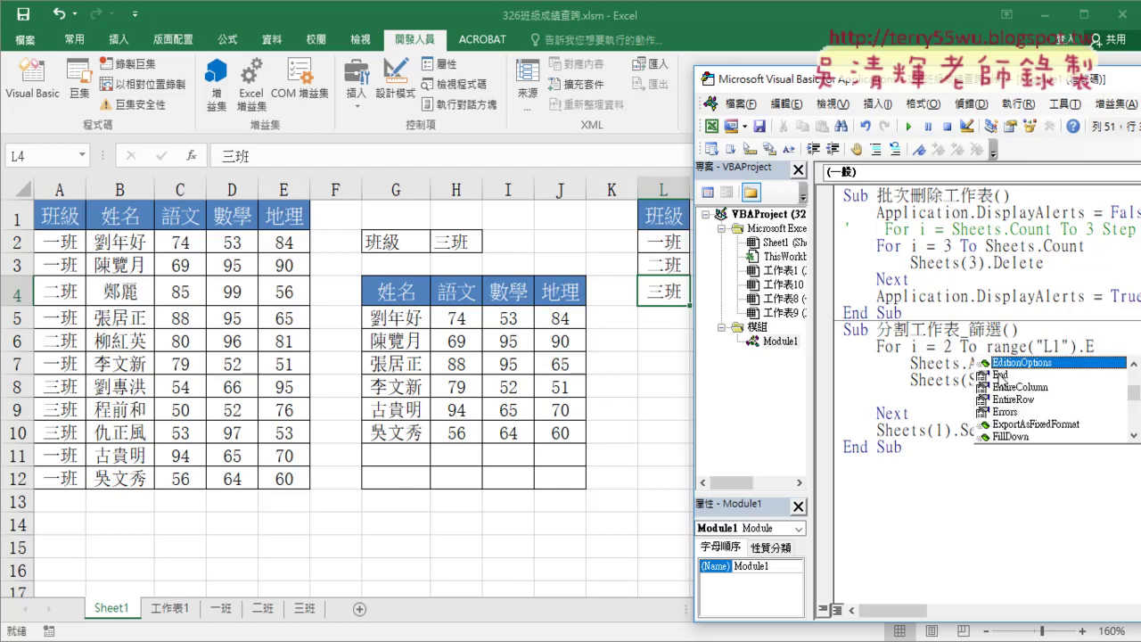
double_click(1000, 374)
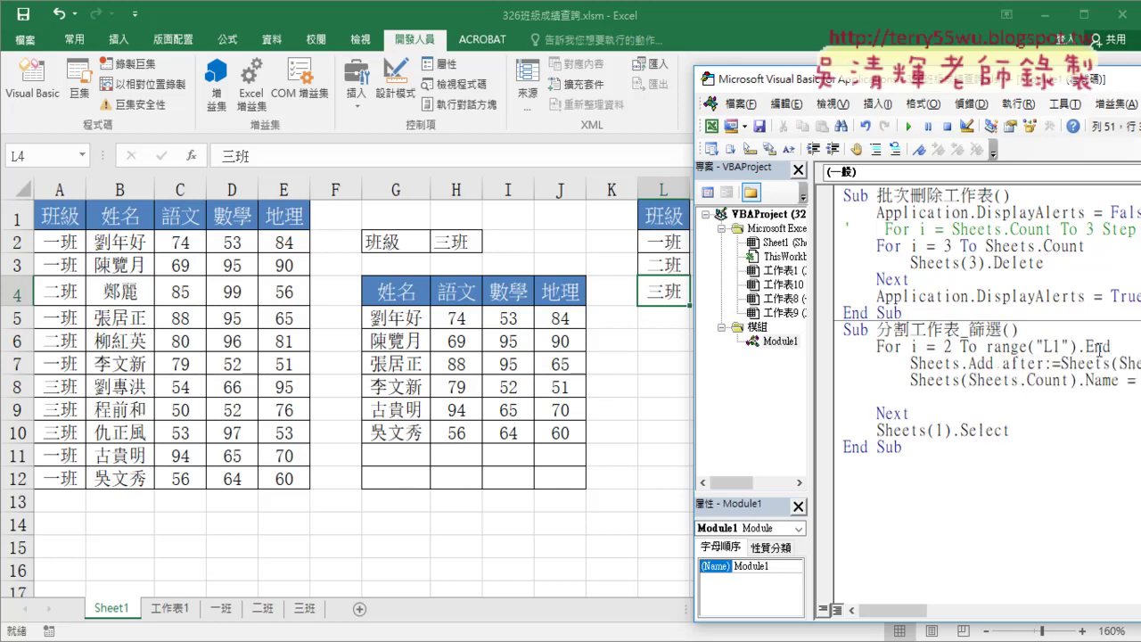
type("(")
key("Down")
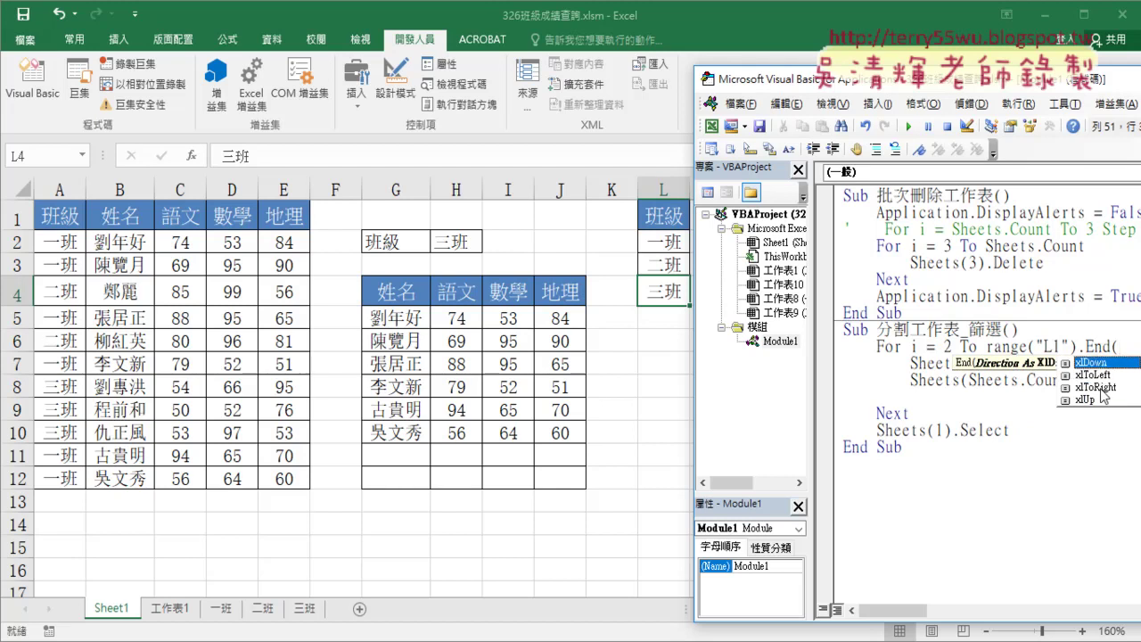
key("Tab")
Finish the loop bound as range("L1").End(xlDown).Row
type(")")
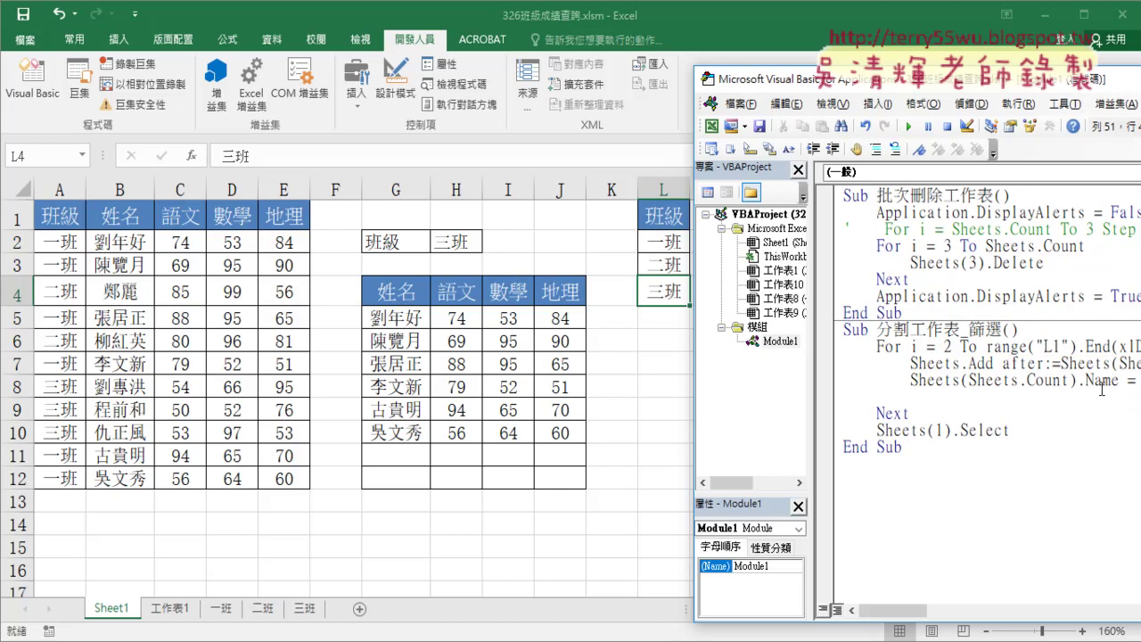
left_click_drag(911, 80, 399, 81)
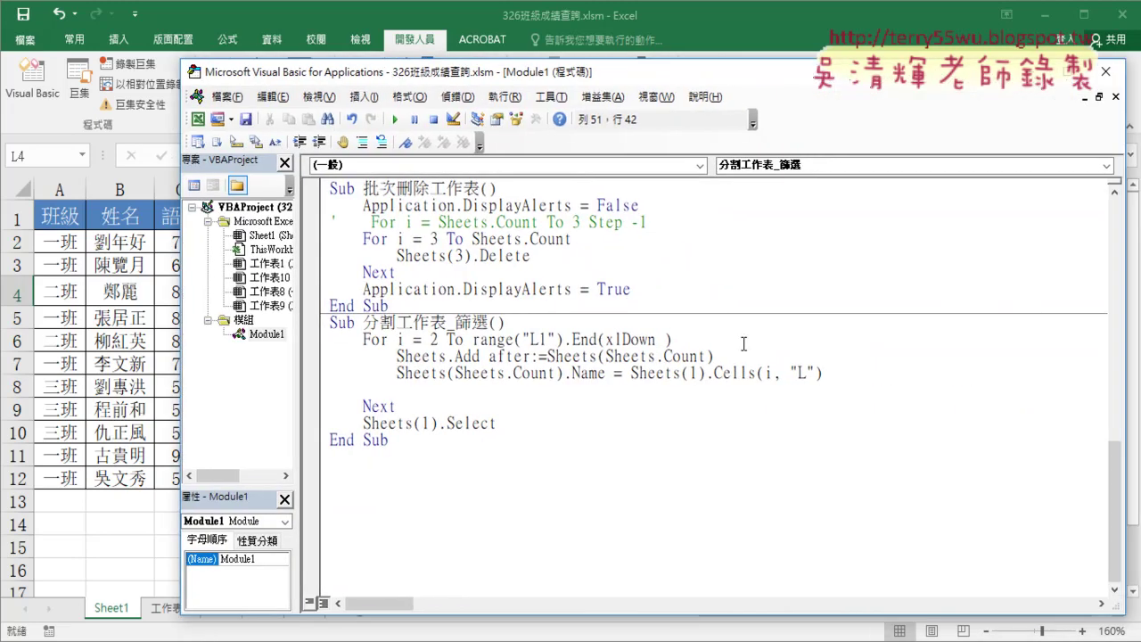
type(".row")
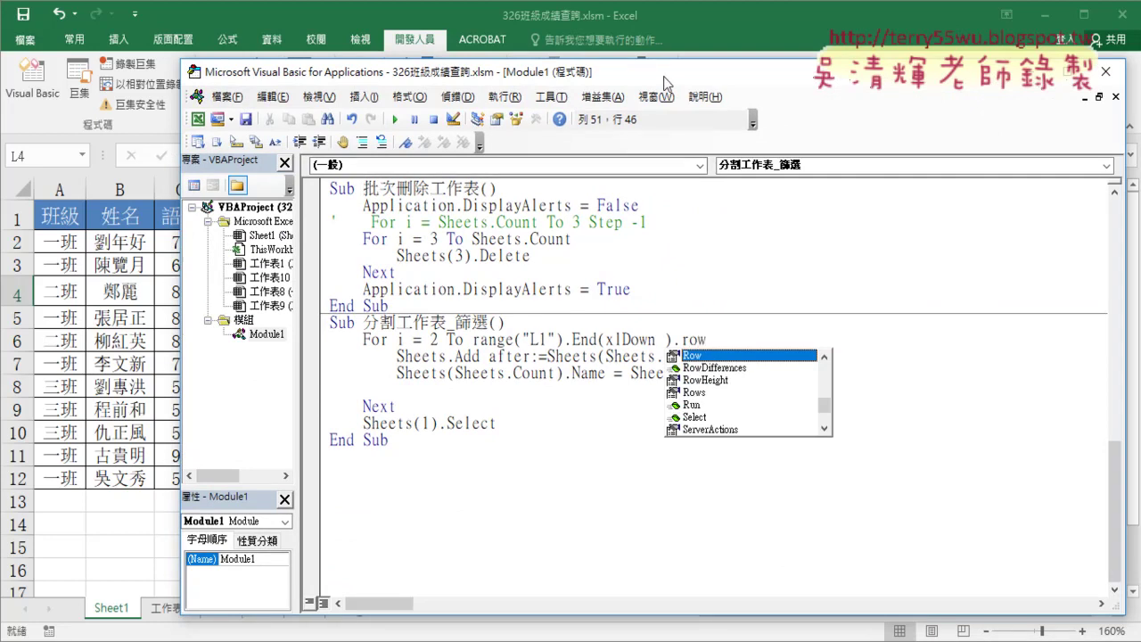
left_click_drag(668, 76, 669, 348)
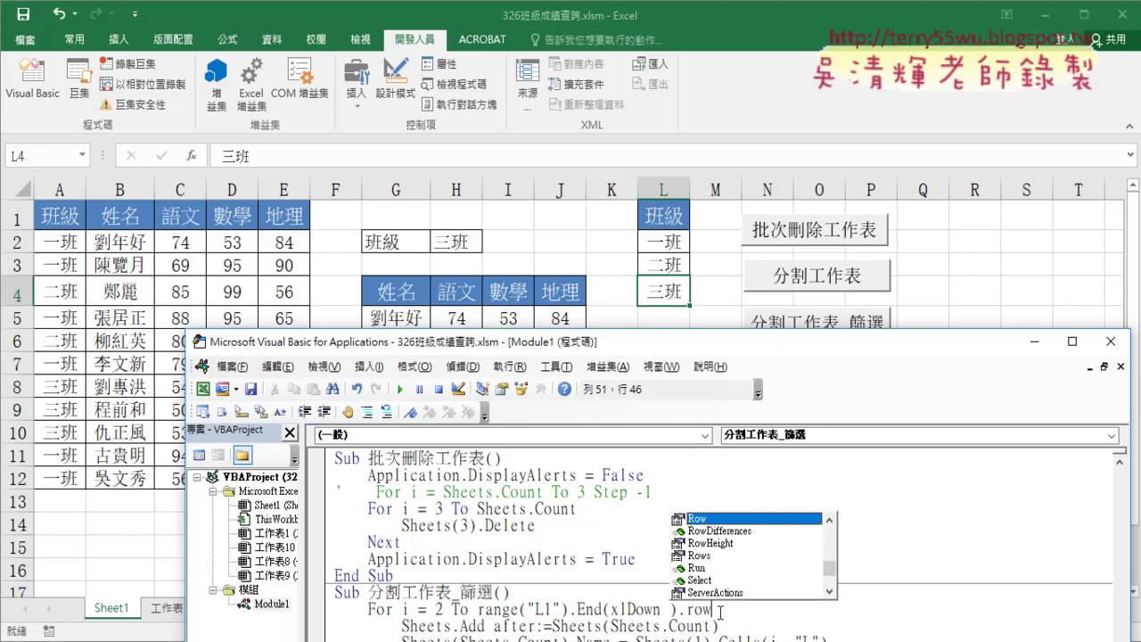
left_click(711, 519)
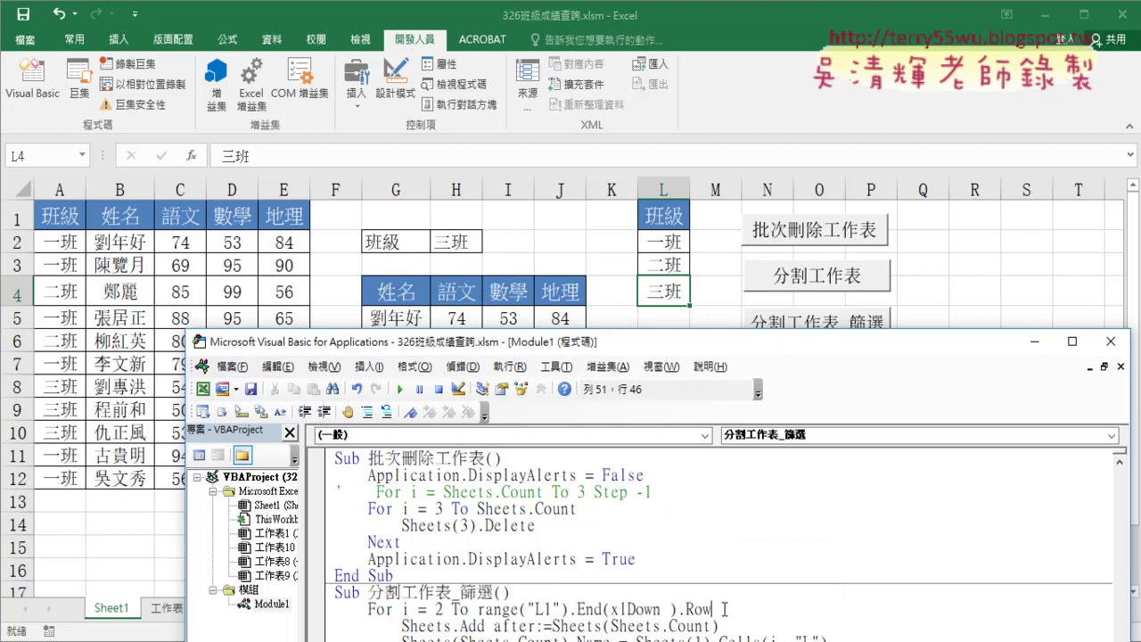
Highlight the bound expression and annotate L2 through 三班 in row 4 on the sheet
left_click_drag(724, 609, 479, 609)
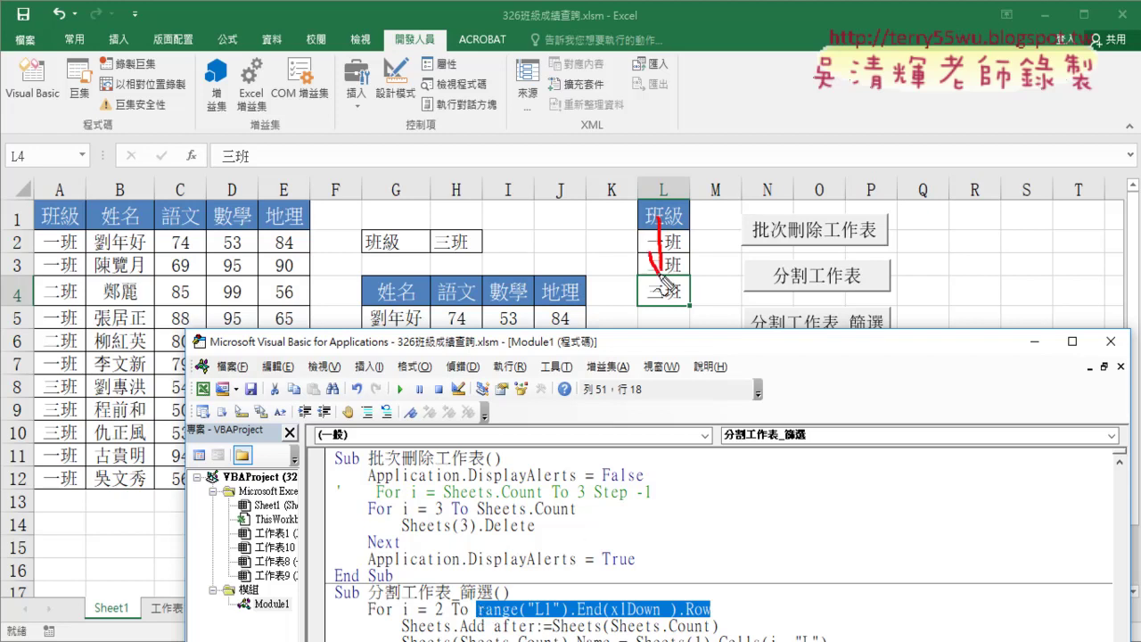
left_click_drag(667, 241, 670, 310)
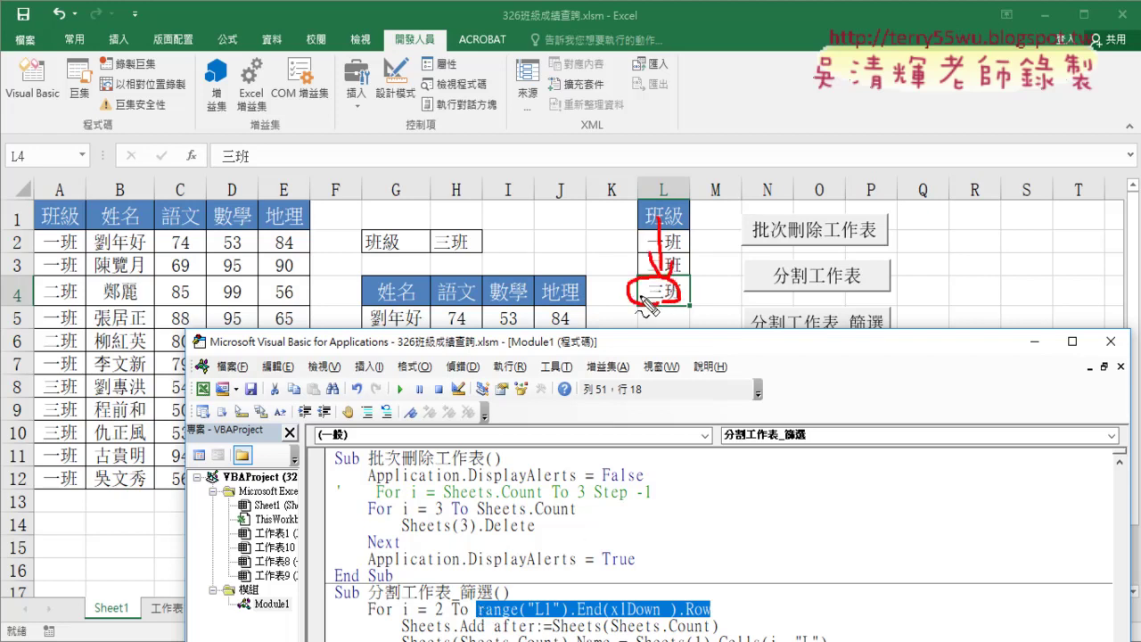
mouse_move(28, 308)
left_mouse_down()
mouse_move(508, 606)
mouse_move(681, 609)
left_mouse_up()
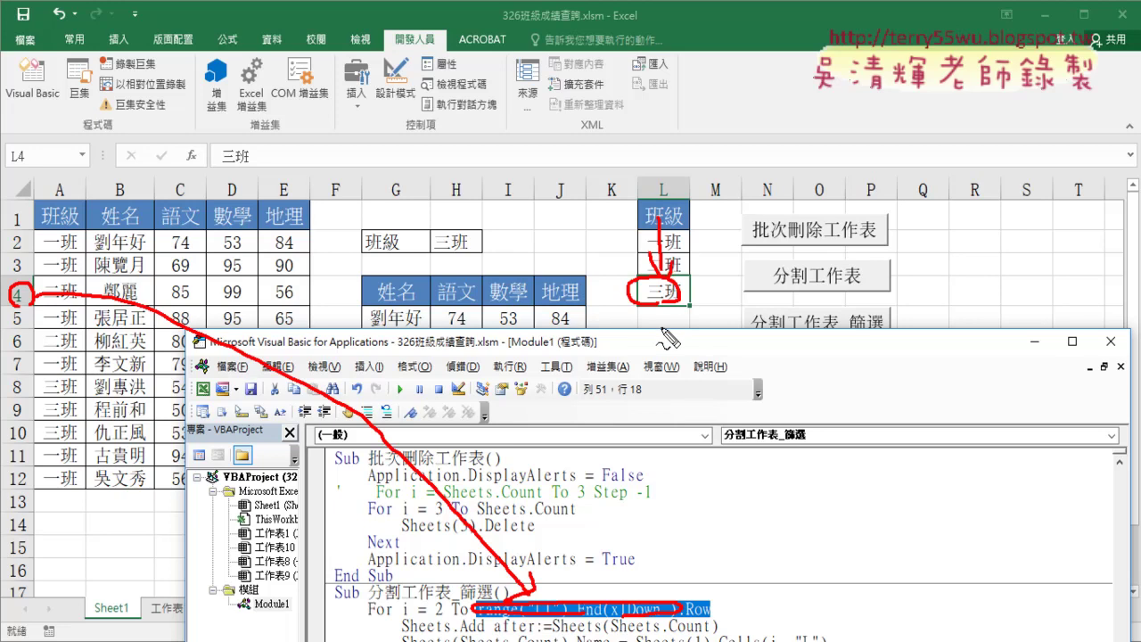
key("Escape")
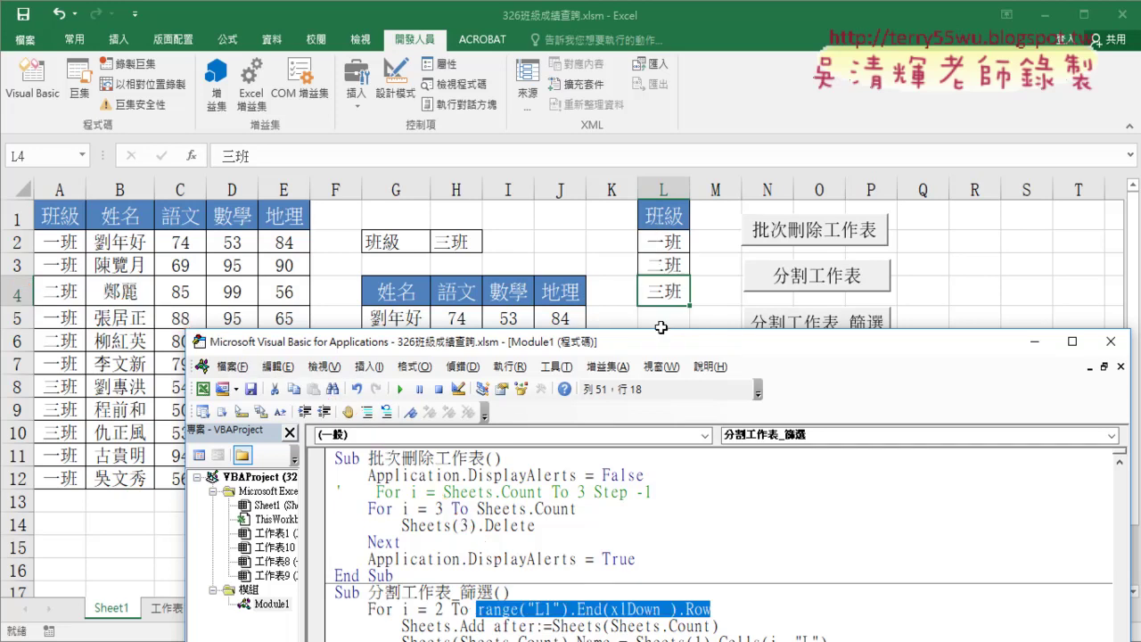
left_click_drag(685, 346, 675, 84)
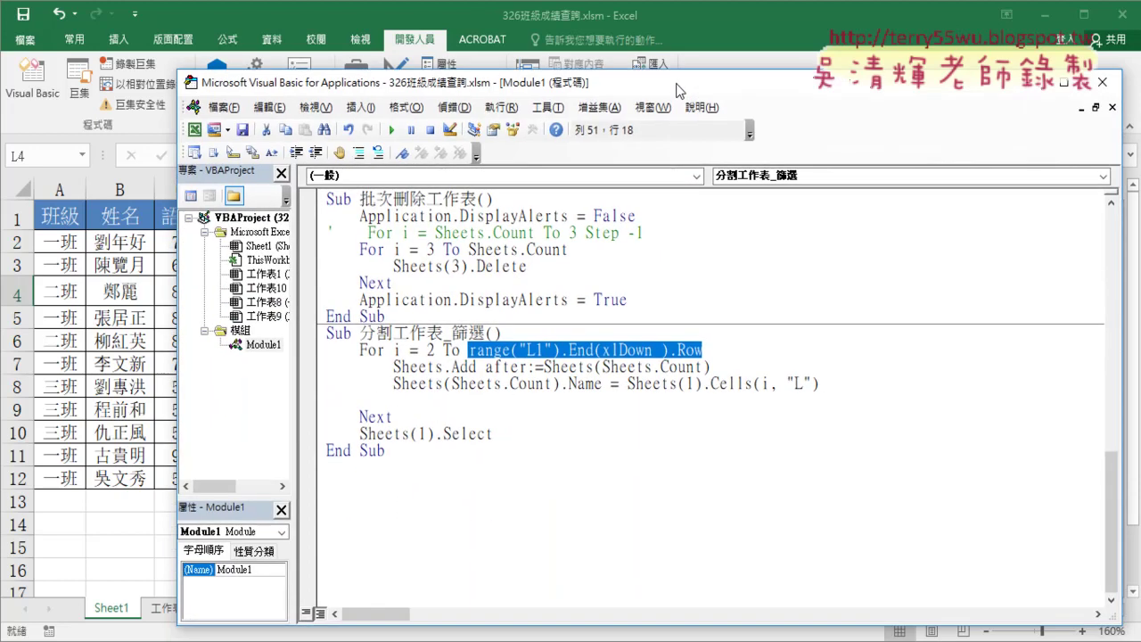
Highlight the after:=Sheets(Sheets.Count) argument, the Sheets(1).Cells(i, "L") reference and the loop start 2
left_click(740, 398)
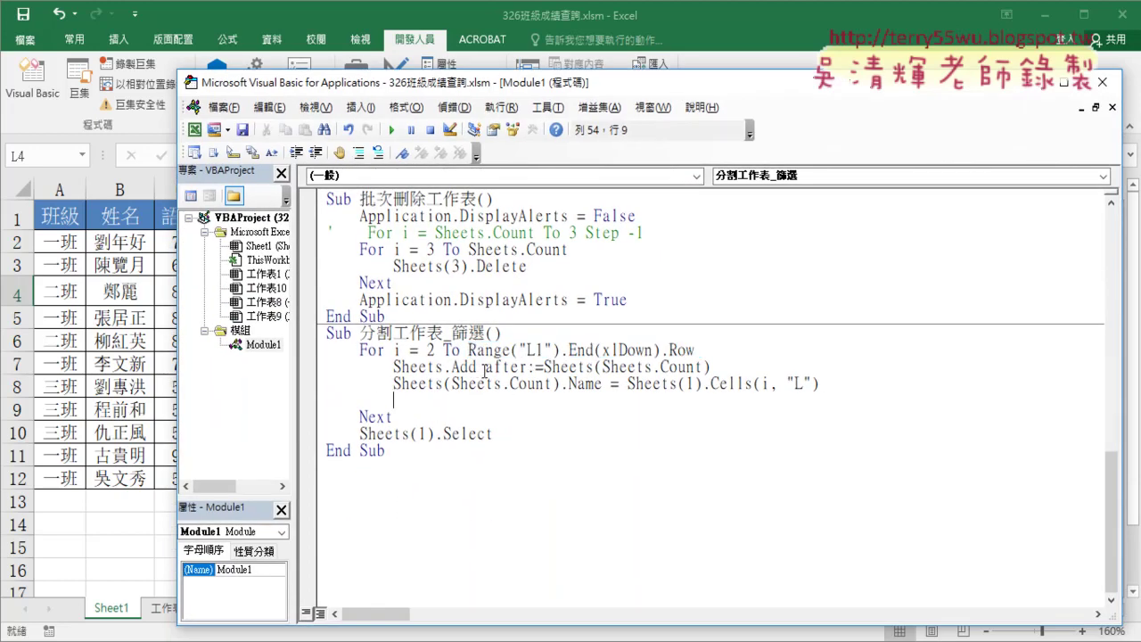
left_click_drag(485, 369, 714, 373)
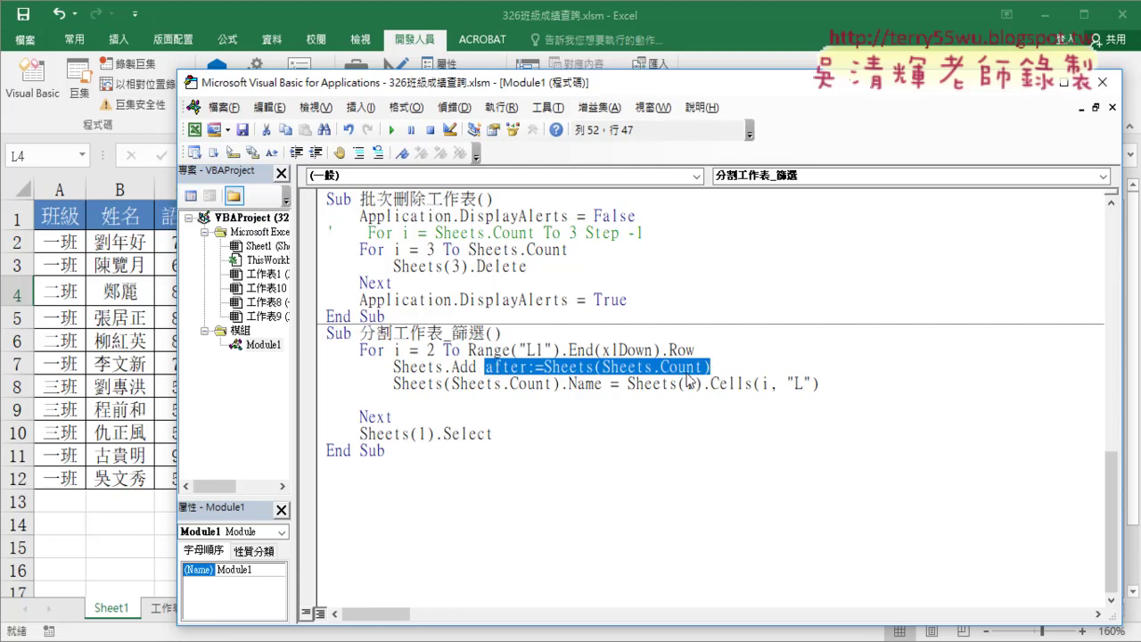
left_click_drag(627, 385, 818, 385)
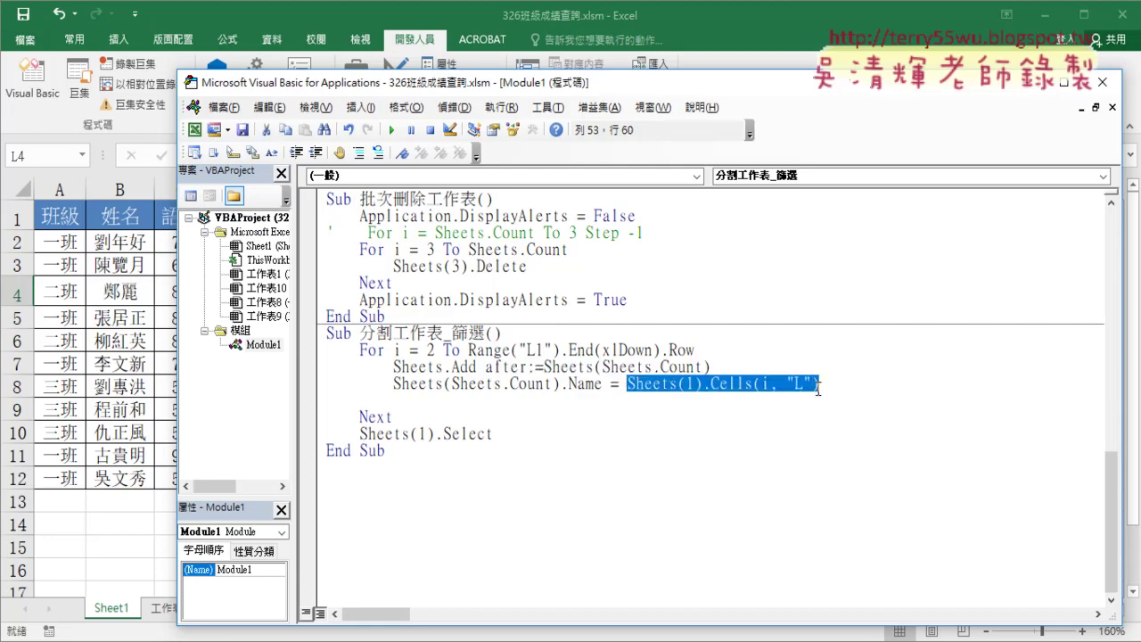
double_click(430, 350)
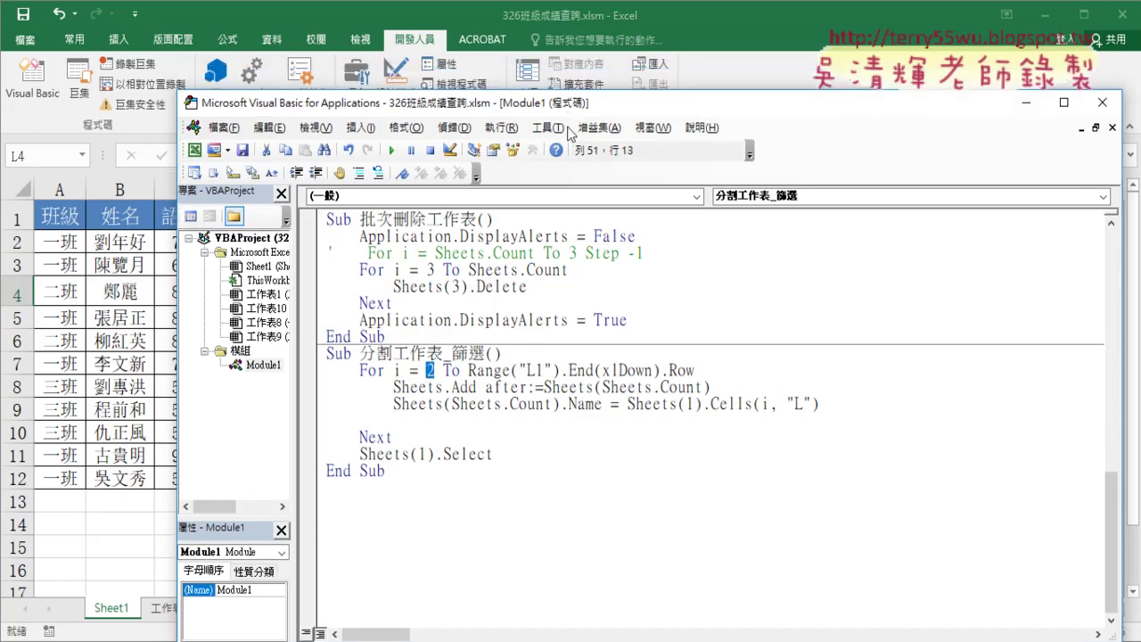
left_click_drag(645, 82, 653, 287)
mouse_move(653, 246)
left_mouse_down()
mouse_move(641, 269)
mouse_move(657, 226)
mouse_move(788, 547)
left_mouse_up()
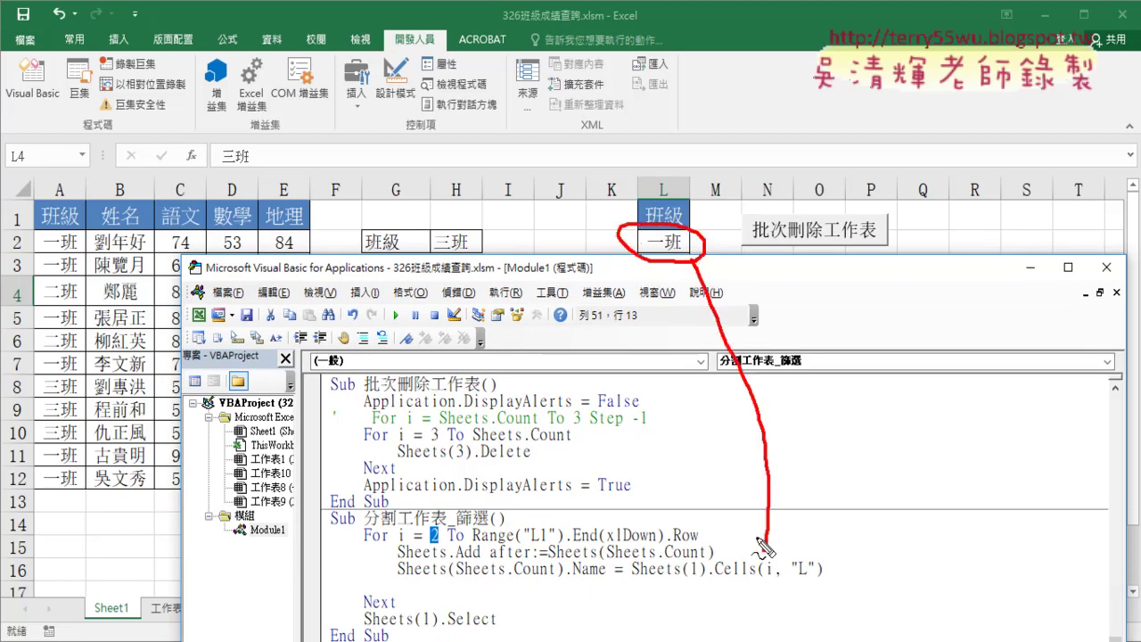
Underline the sheet-adding and naming code, draw an arrow from Next back to For, then clear the marks
left_click_drag(666, 581, 781, 580)
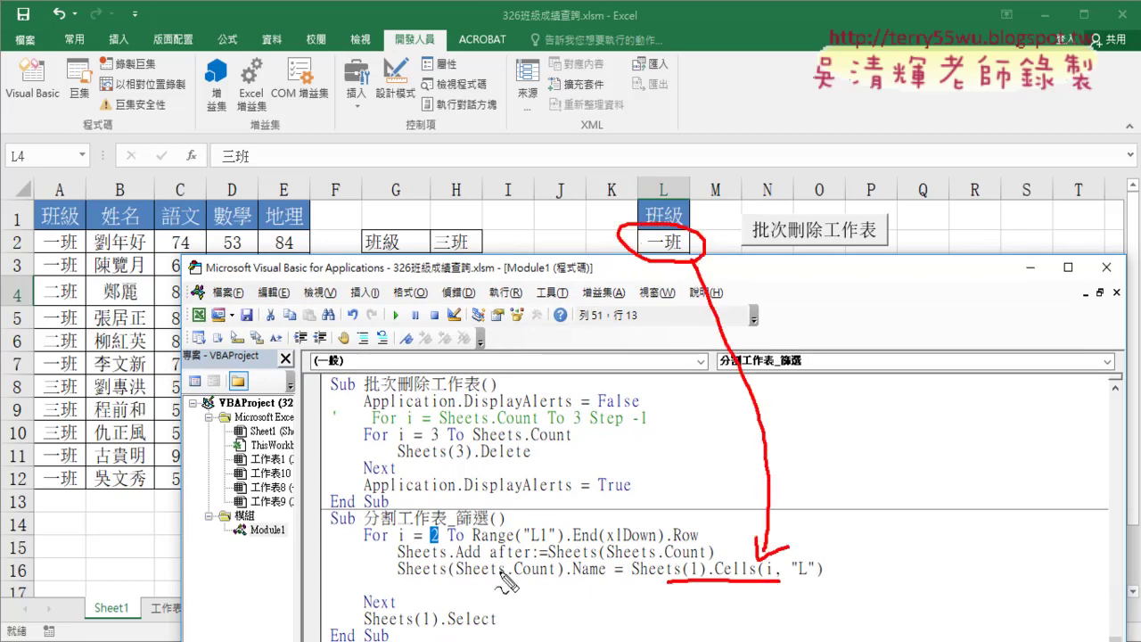
left_click_drag(457, 559, 486, 560)
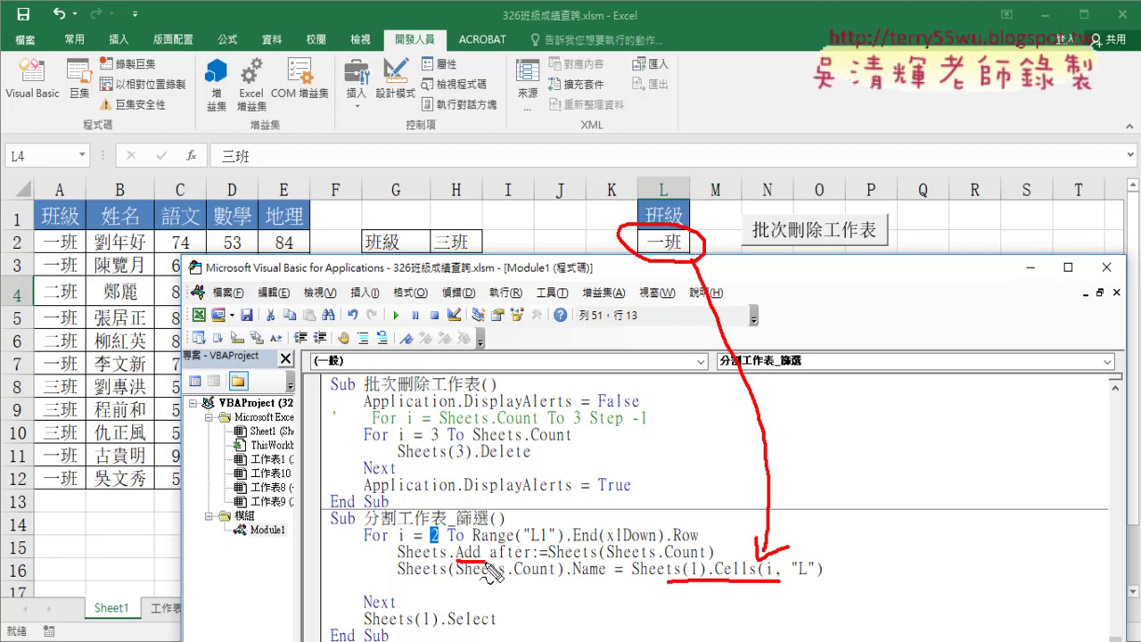
left_click_drag(717, 563, 537, 567)
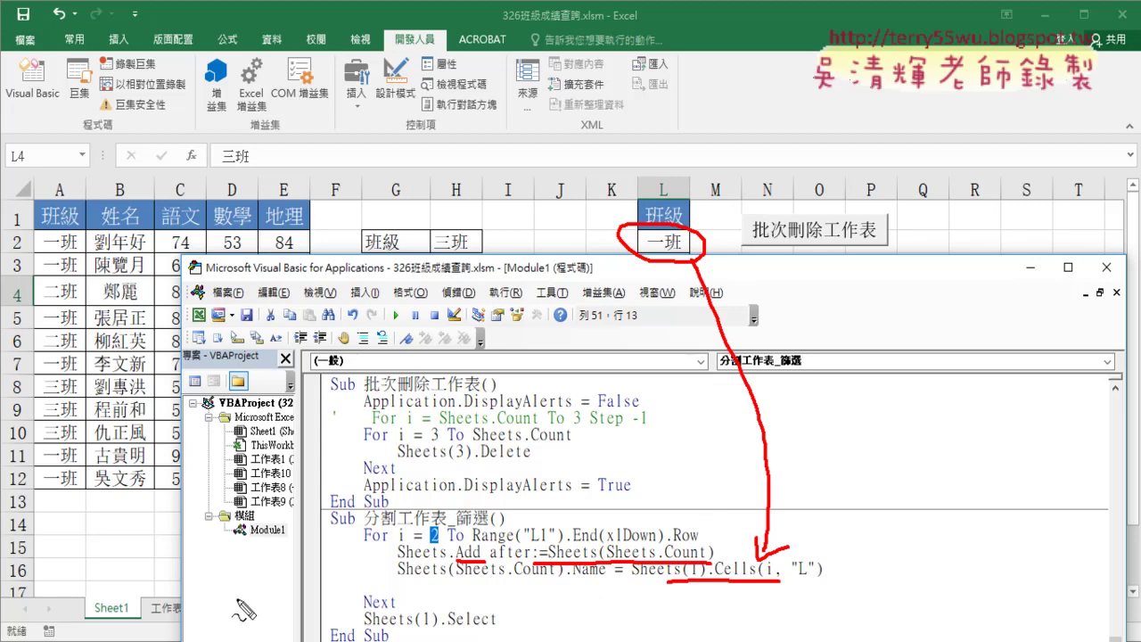
left_click_drag(361, 595, 370, 545)
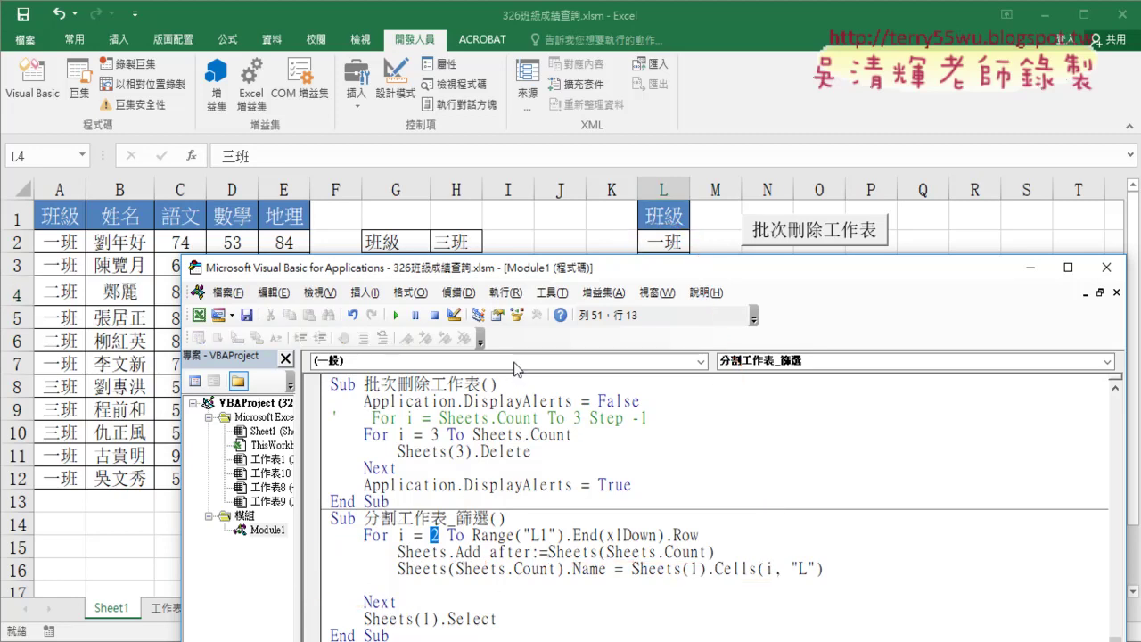
left_click_drag(557, 269, 742, 57)
left_click_drag(684, 401, 549, 402)
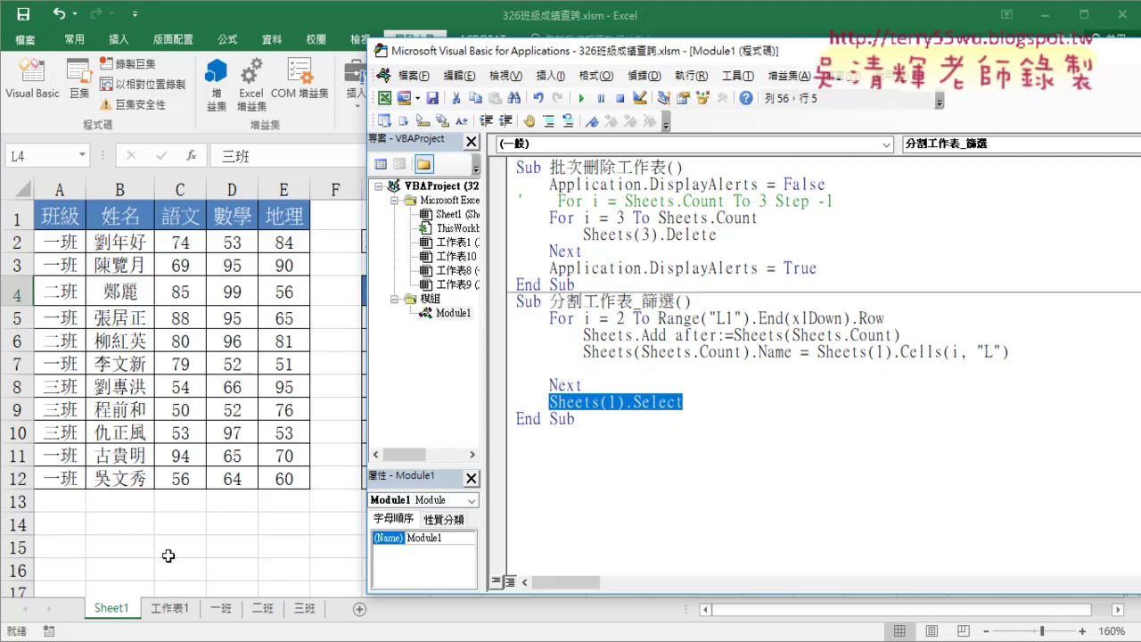
Run the 批次刪除工作表 macro to delete the 一班, 二班 and 三班 sheets
left_click(666, 217)
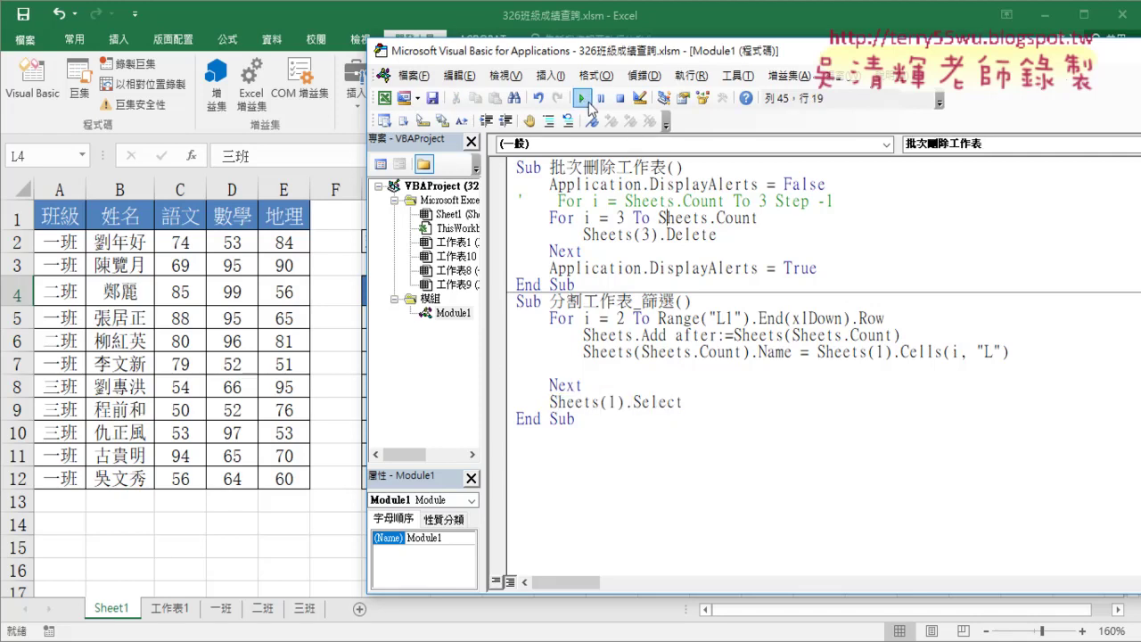
left_click(581, 98)
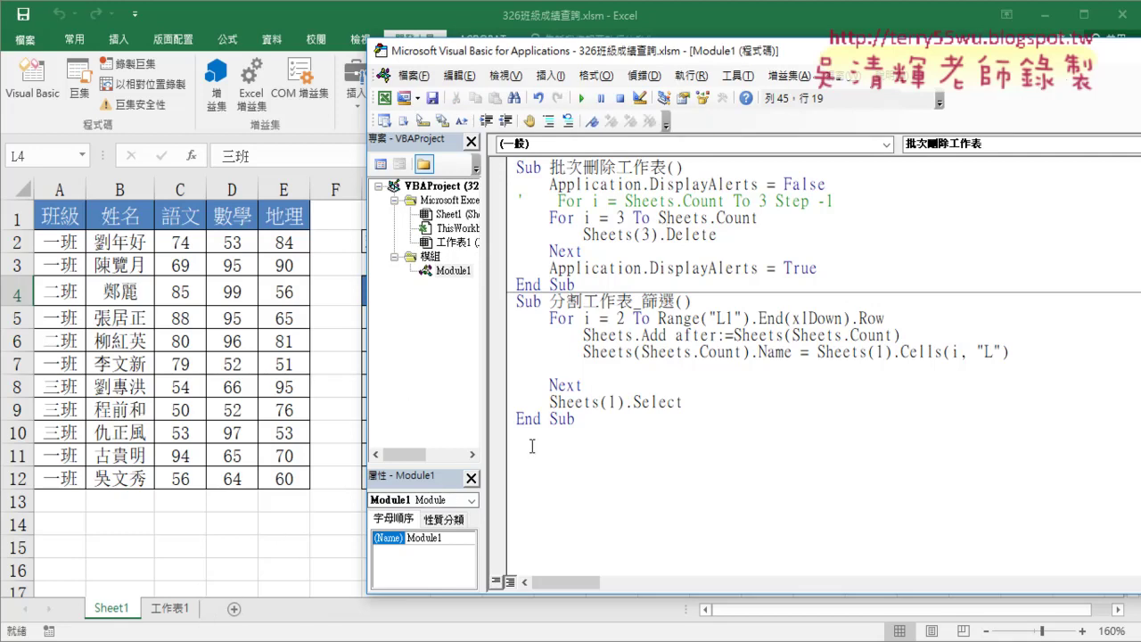
left_click(618, 369)
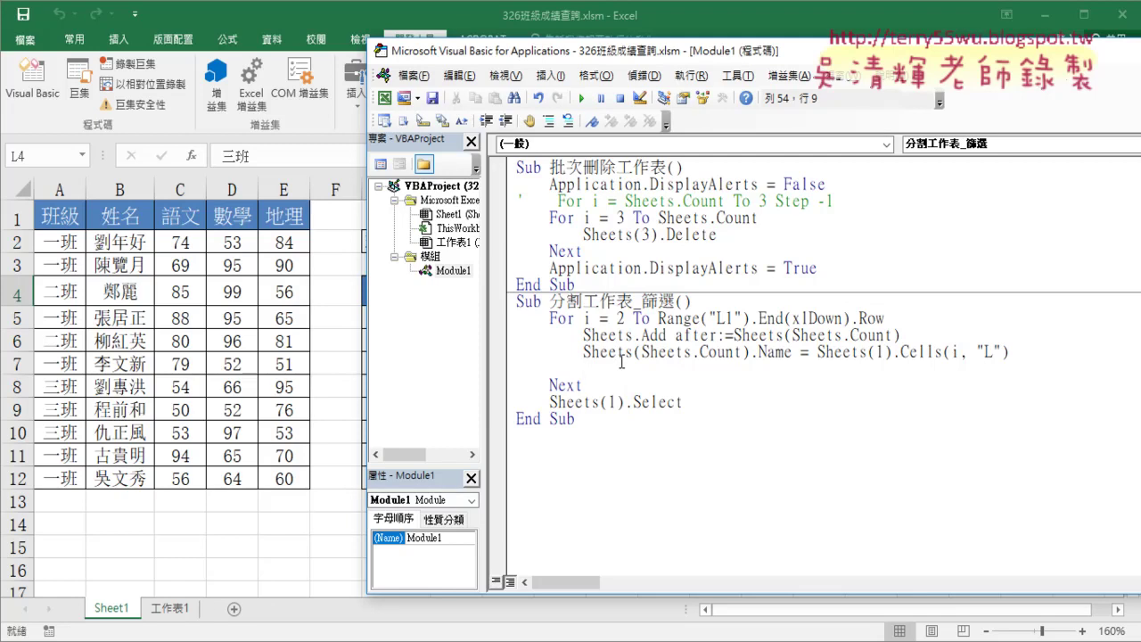
Break on the sheet-naming line, run 分割工作表_篩選 to it, then step once with F8
left_click(504, 354)
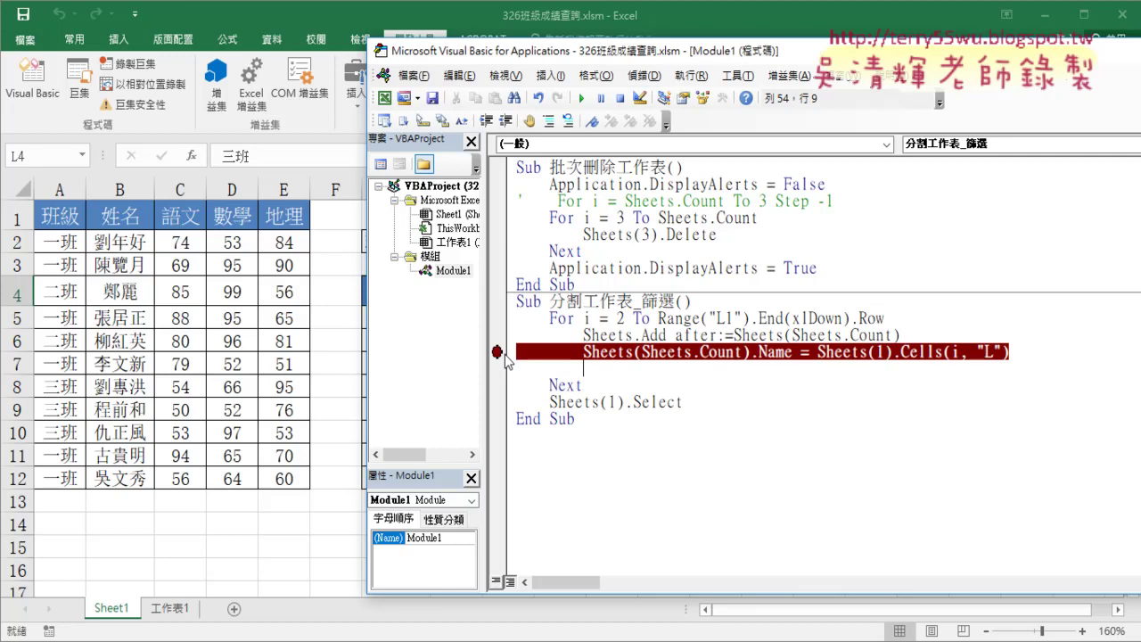
left_click(580, 98)
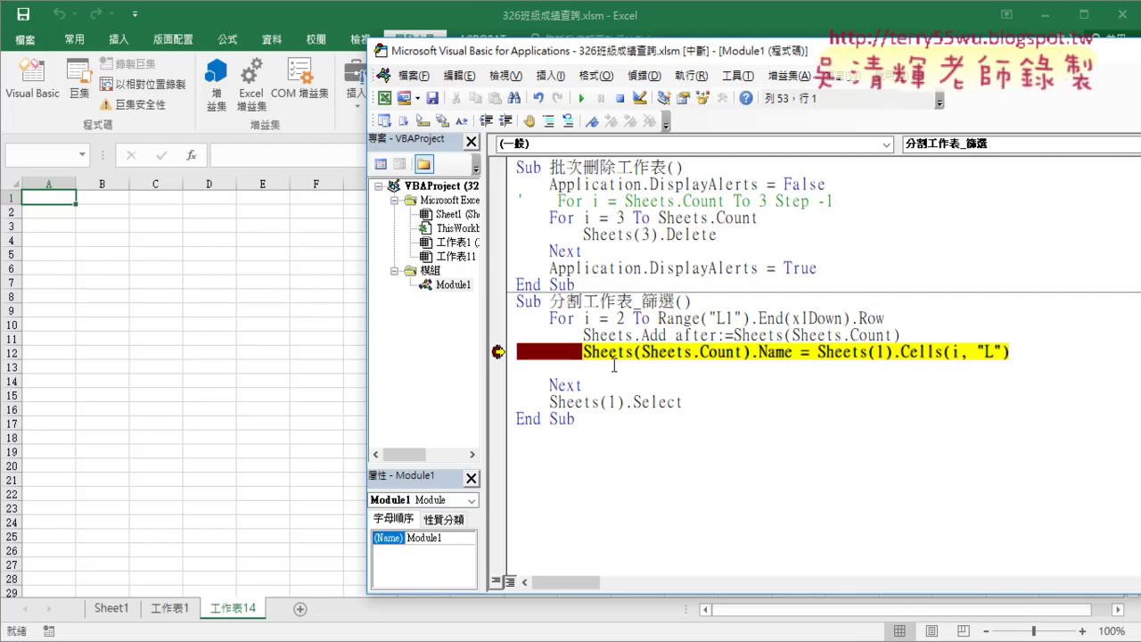
key("F8")
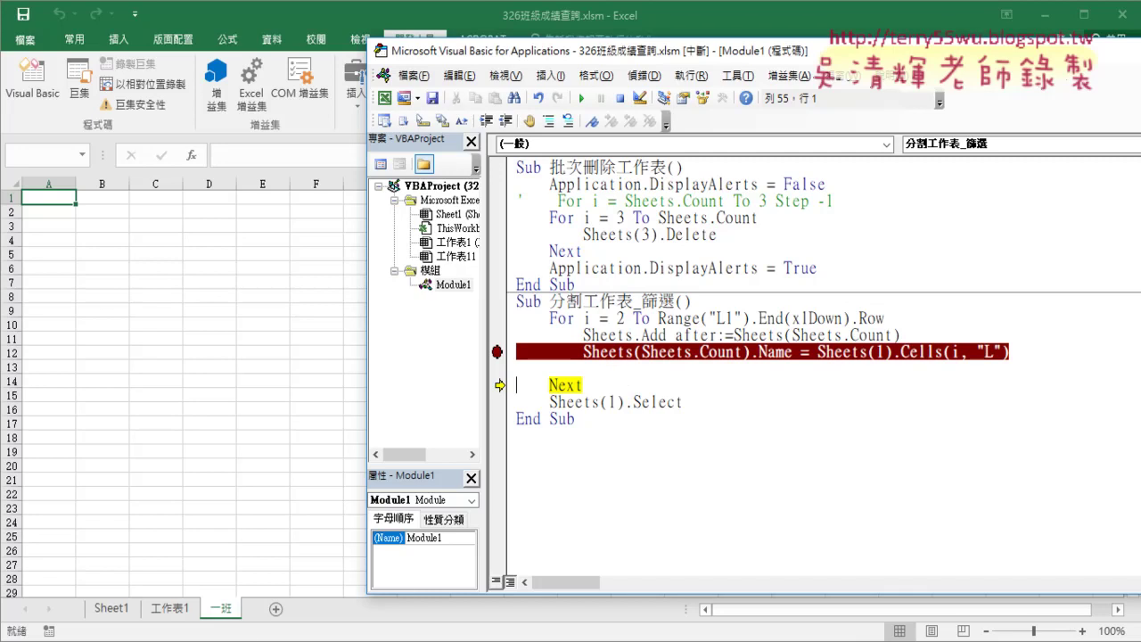
Circle the newly named 一班 sheet and move to the blank line after the naming code
left_click(216, 609)
left_click_drag(217, 609, 233, 628)
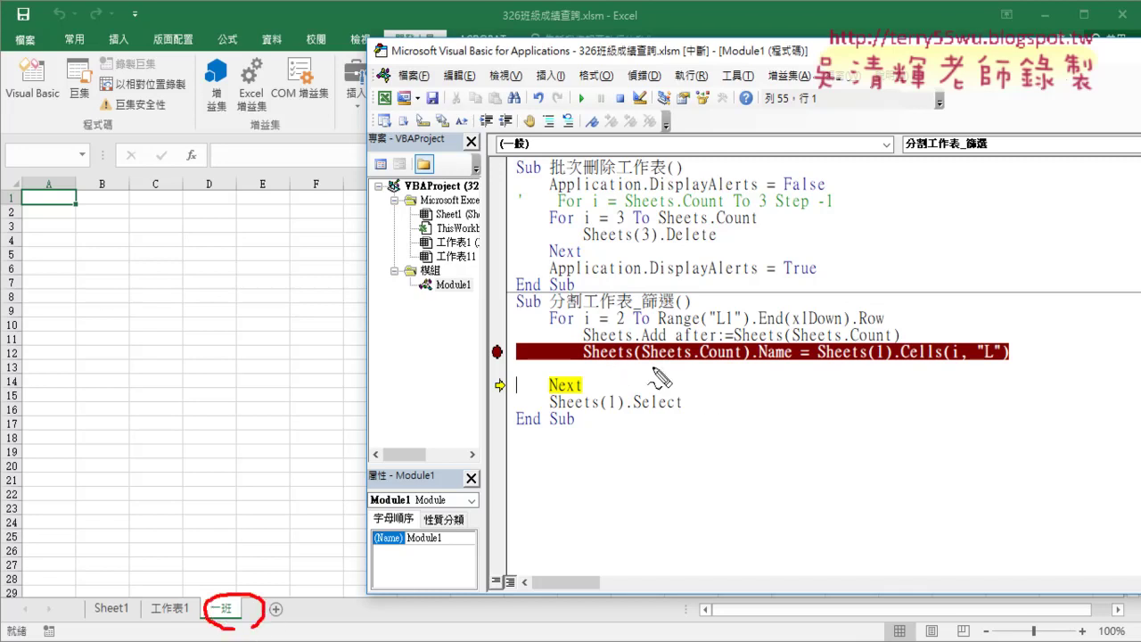
mouse_move(615, 359)
left_mouse_down()
mouse_move(716, 378)
mouse_move(655, 368)
left_mouse_up()
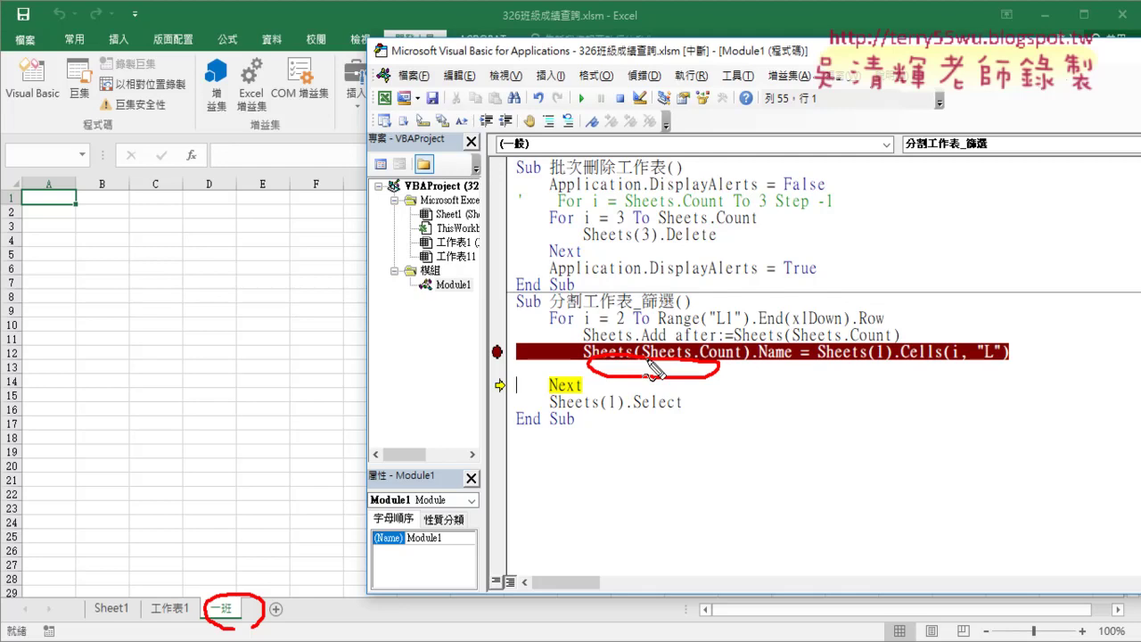
key("Escape")
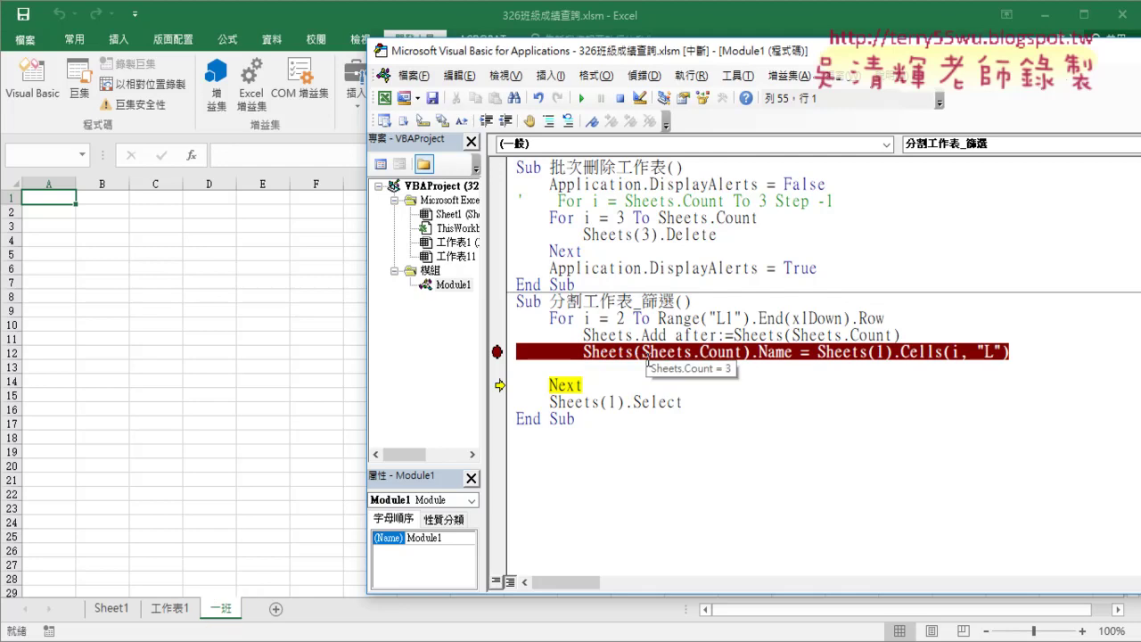
left_click(633, 365)
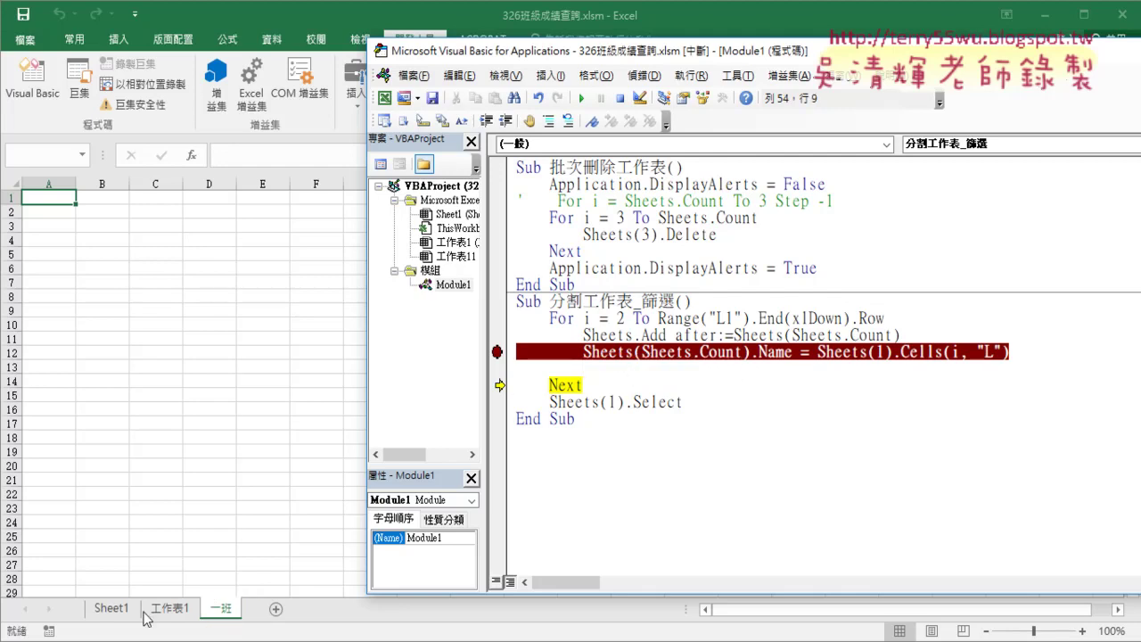
View Sheet1's class score table, then return to the paused macro code window
left_click(111, 608)
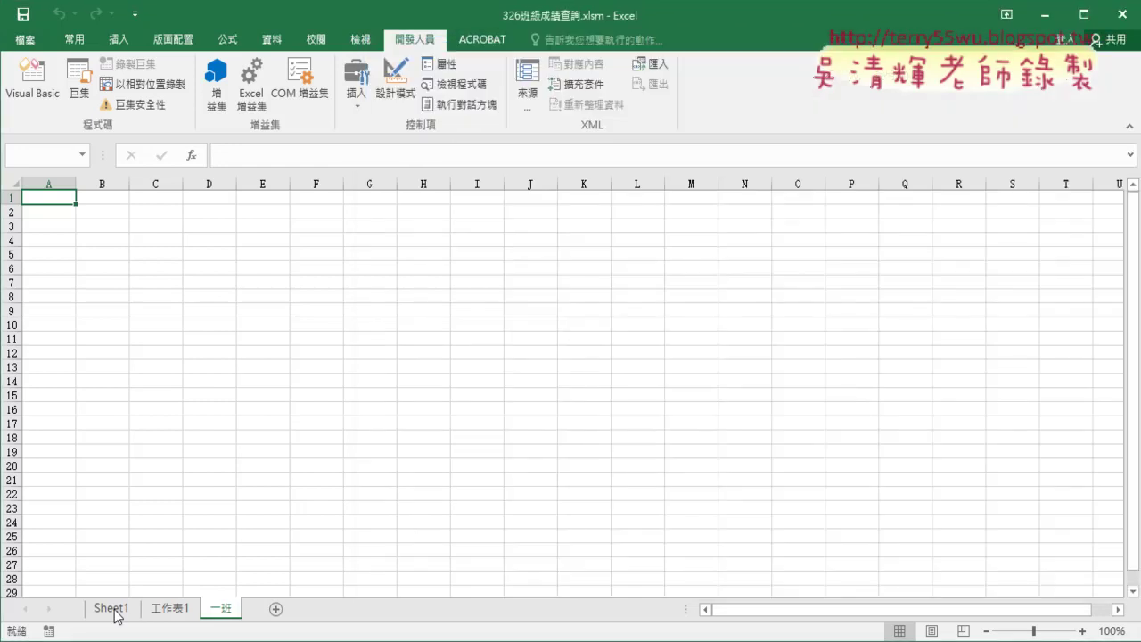
left_click(111, 608)
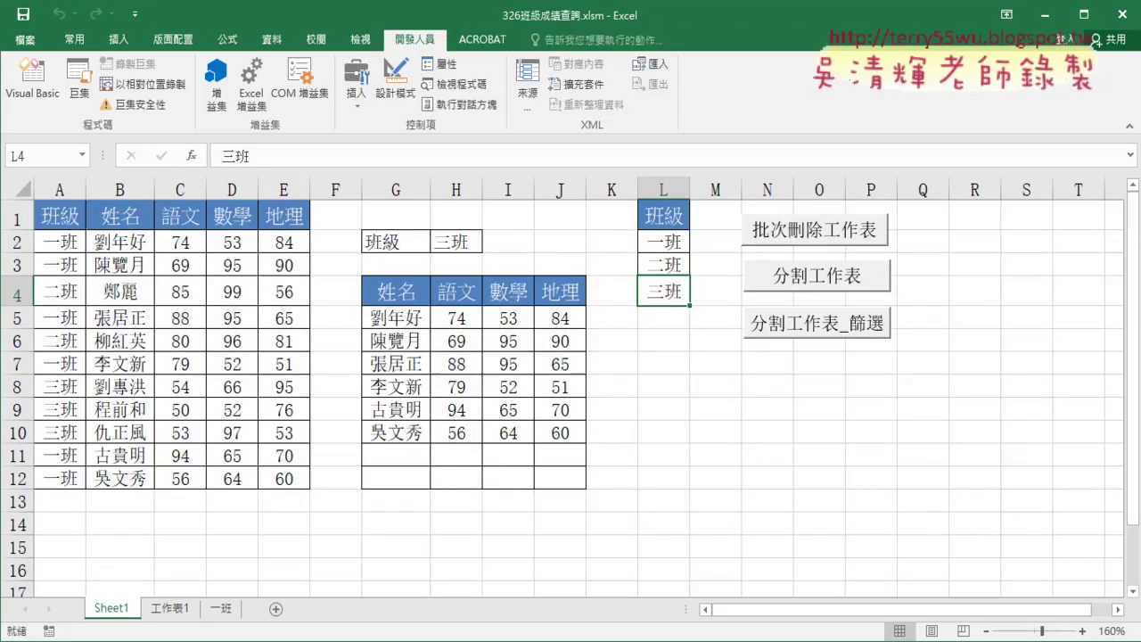
left_click(225, 638)
left_click(312, 617)
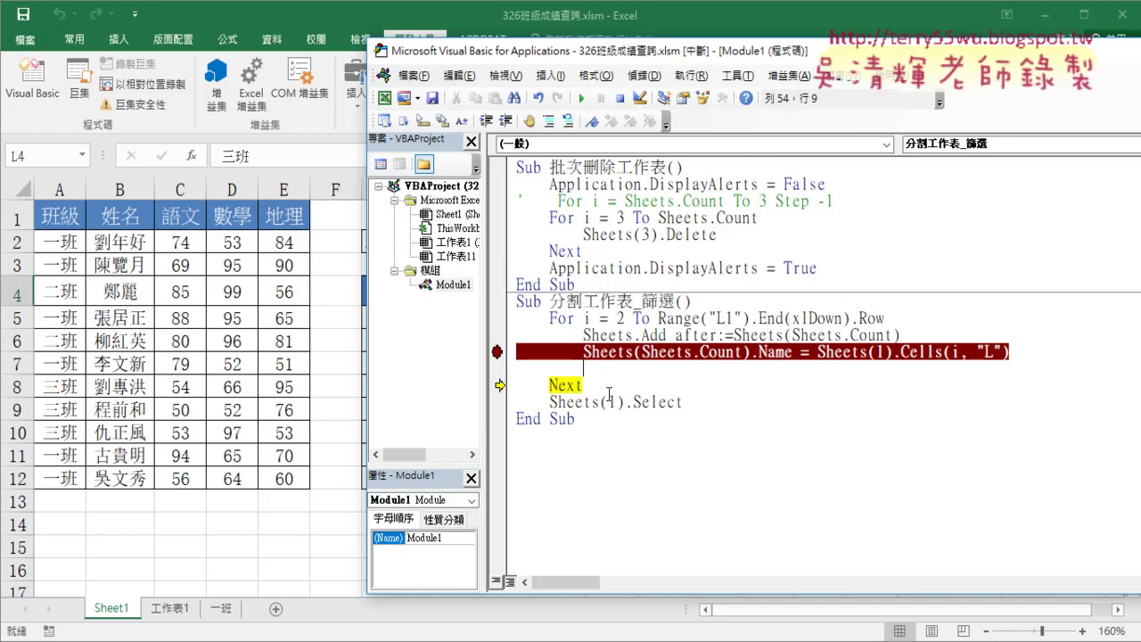
Start the line range("A1:E12").AutoFilter below the naming line and check the Data tab's filter tools
type("r")
type("an")
key("BackSpace")
type("nge(")
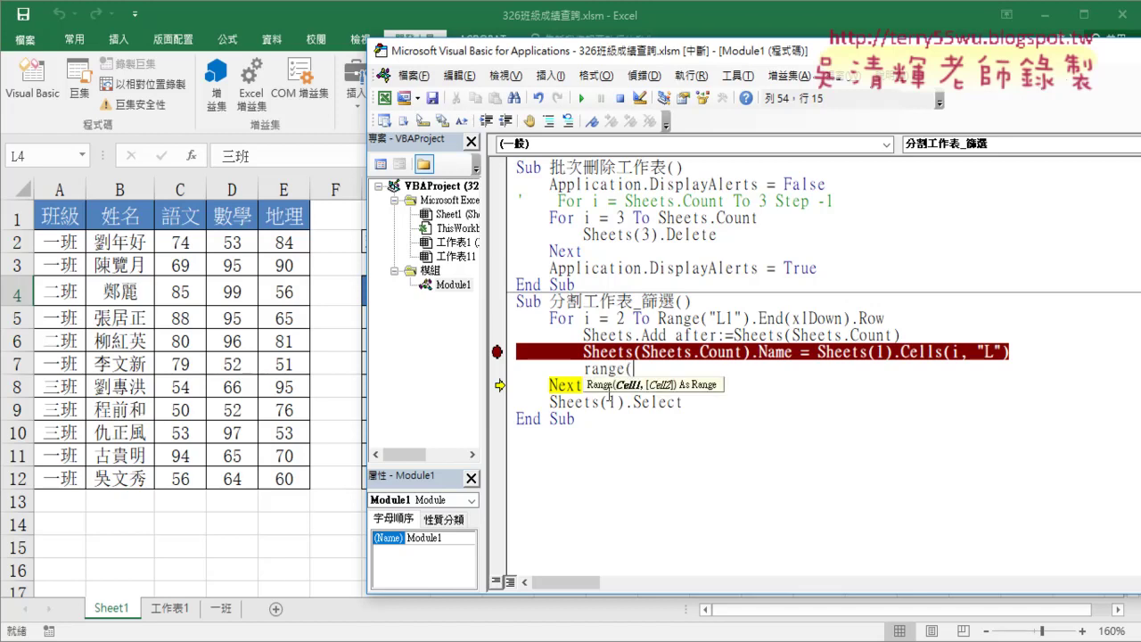
type("\"")
type("A1:")
type("E")
type("12")
type("\")")
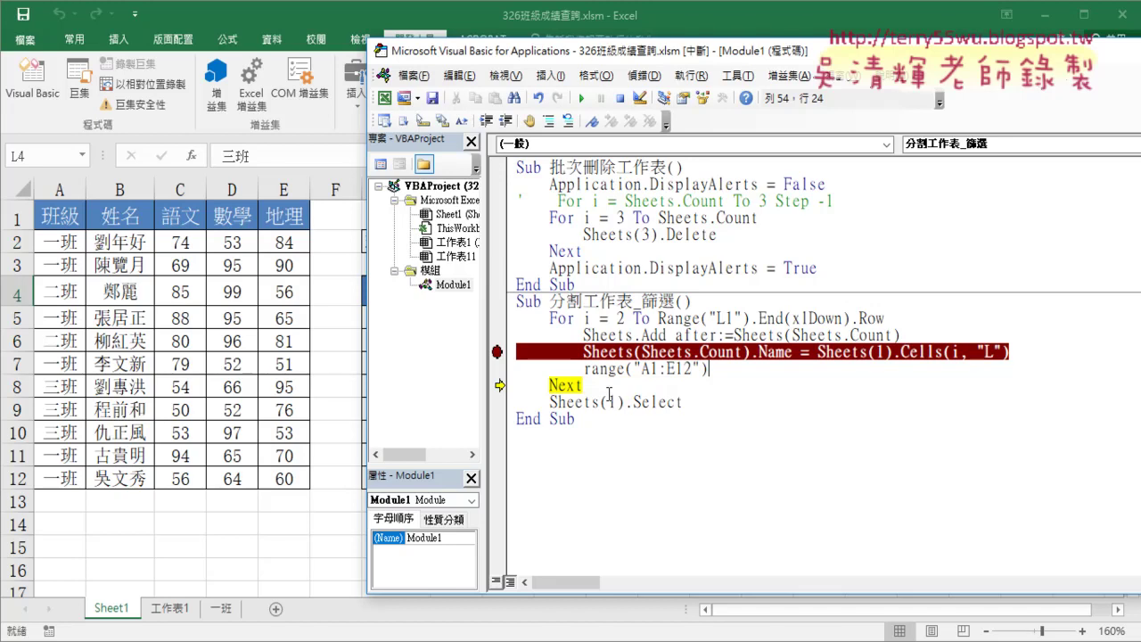
type(".")
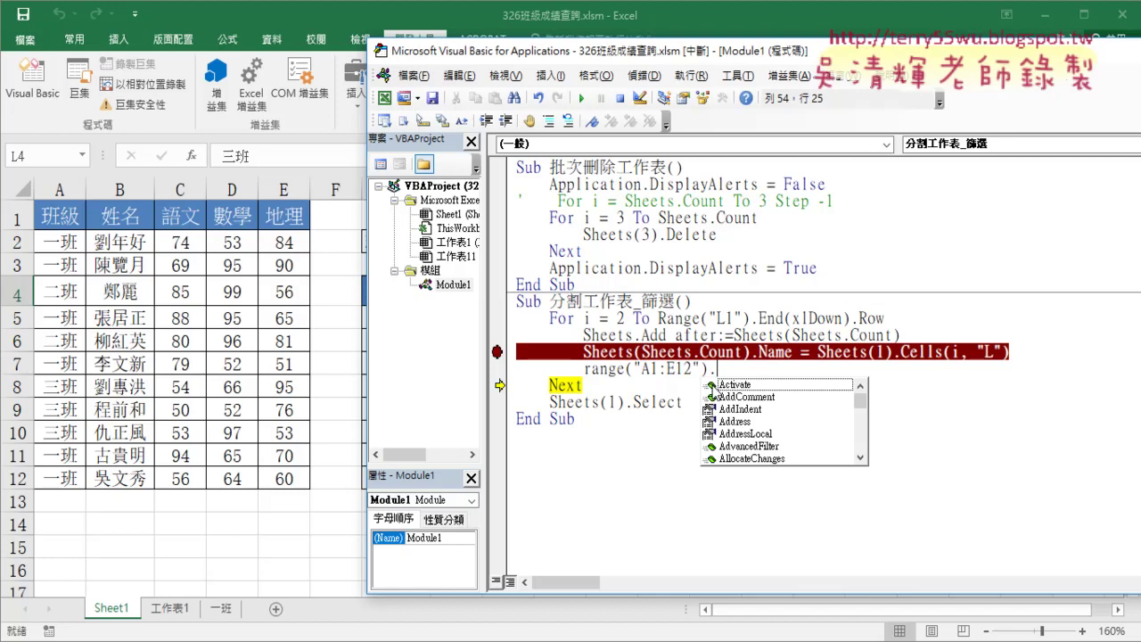
type("A")
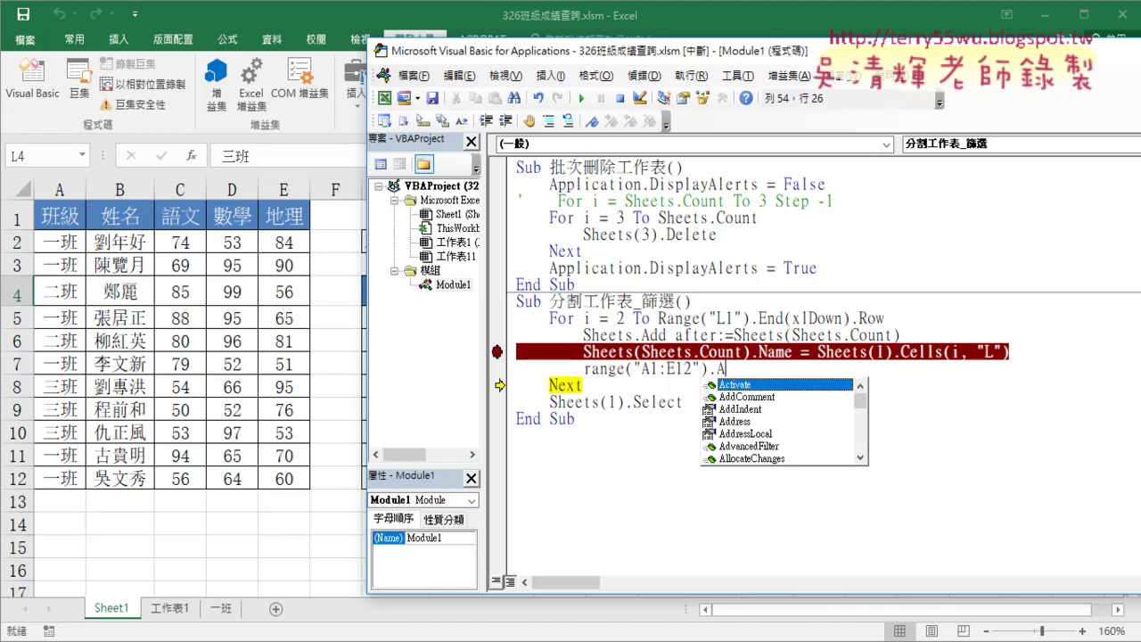
type("U")
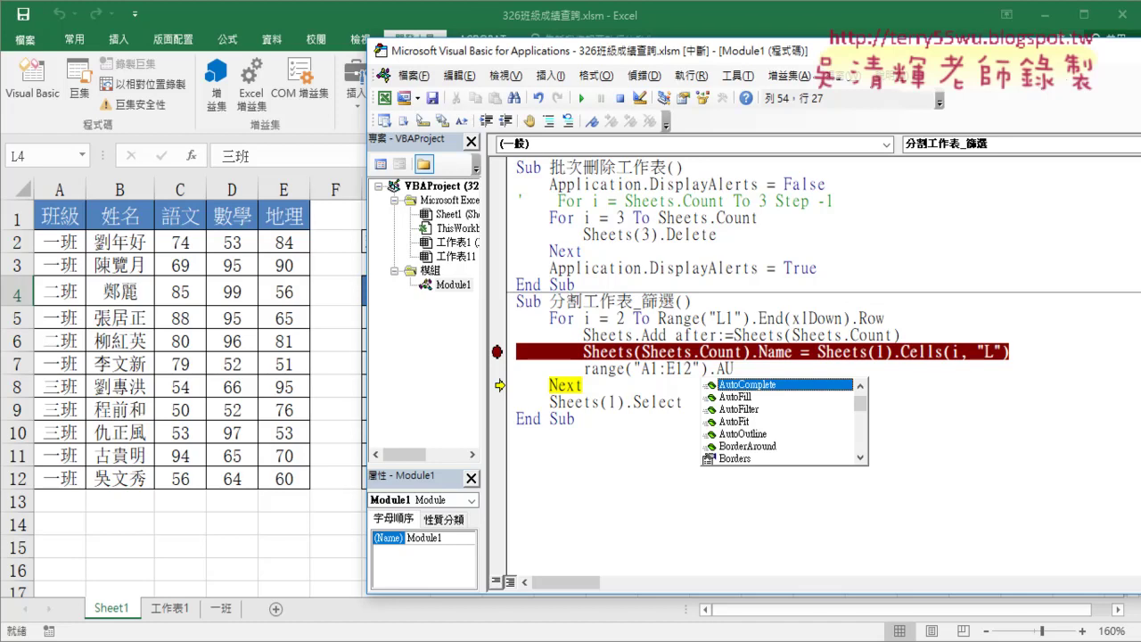
left_click(755, 410)
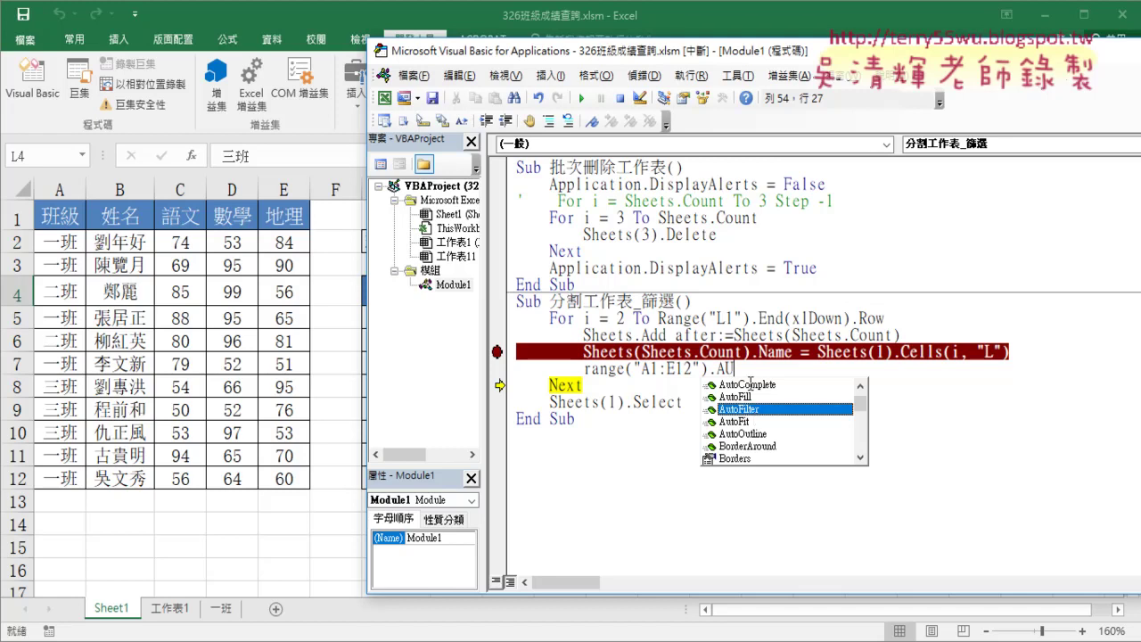
left_click_drag(635, 60, 560, 139)
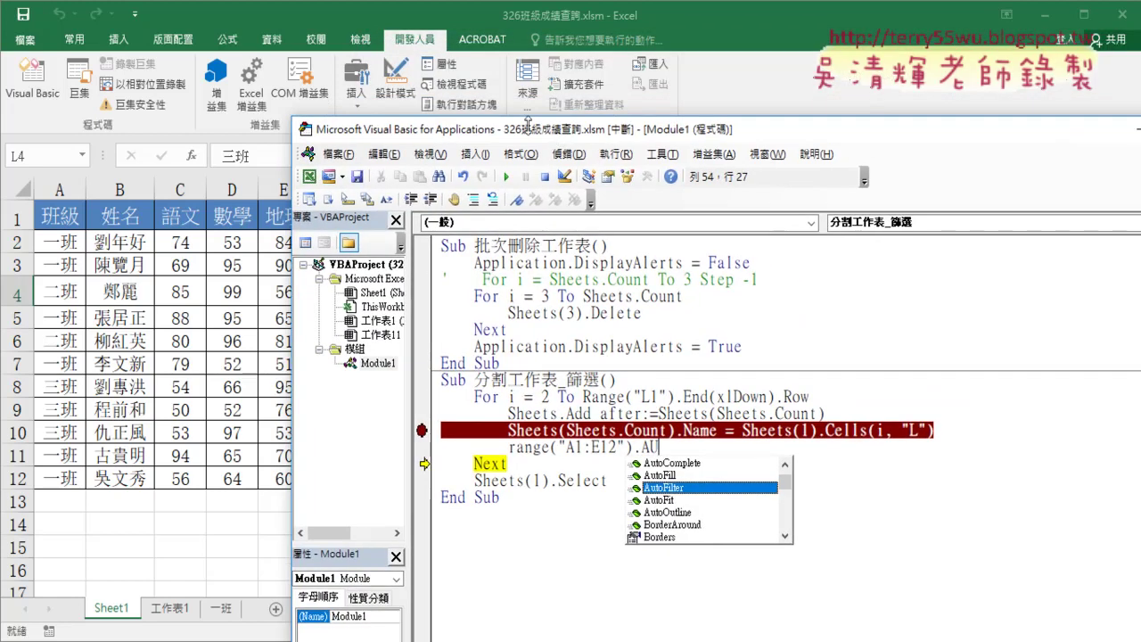
left_click(285, 45)
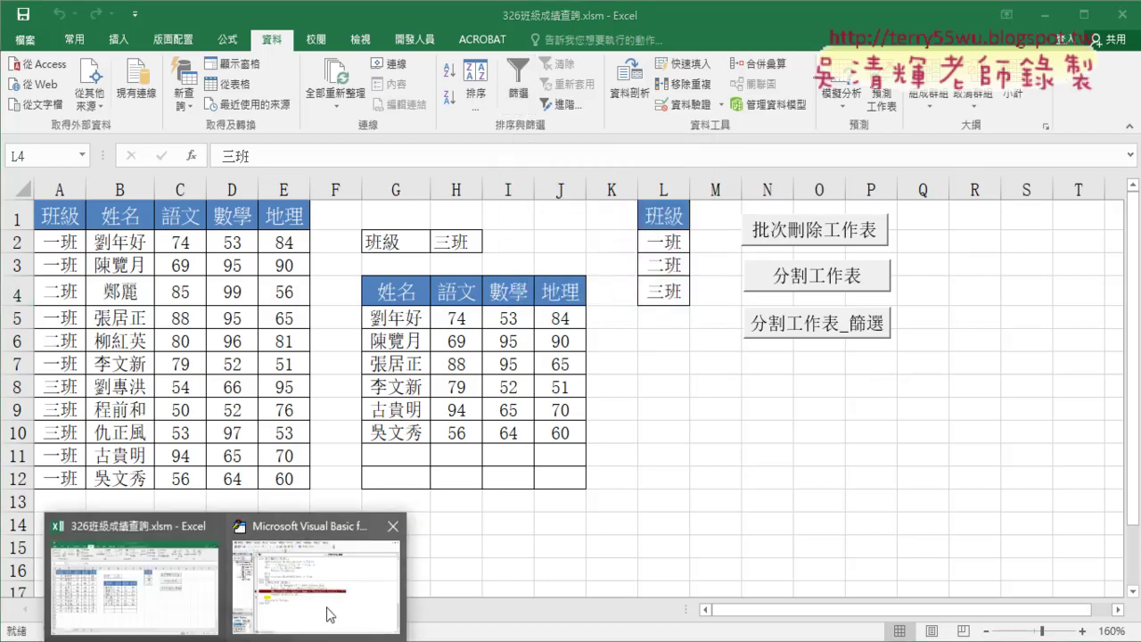
Clear the stray letters and pick AutoFilter from the list, giving range("A1:E12").AutoFilter
left_click(329, 615)
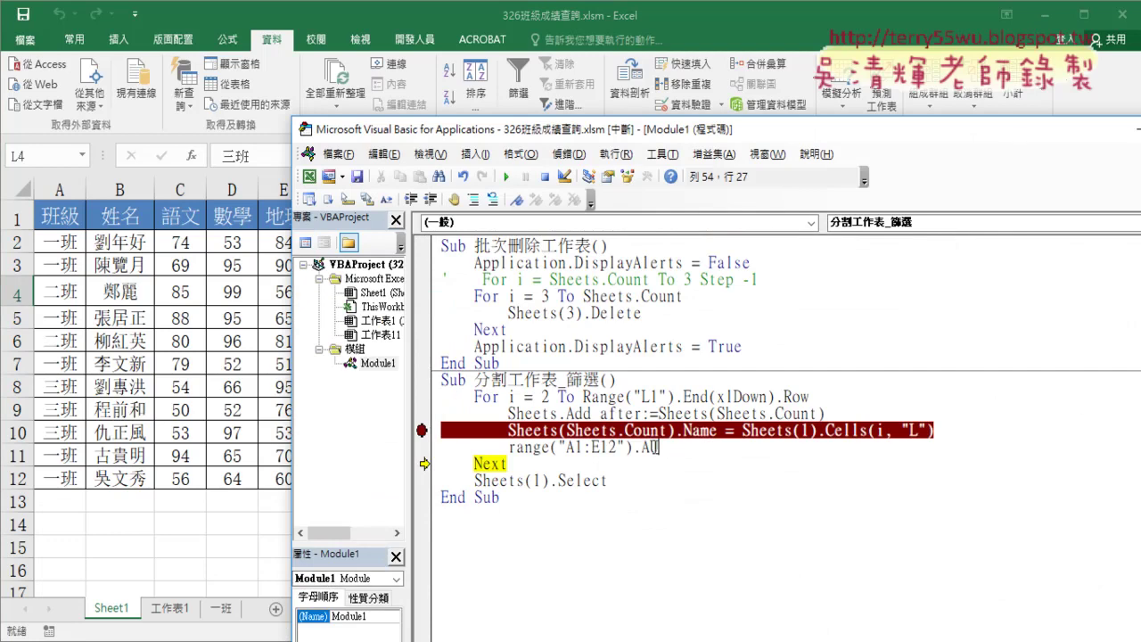
key("BackSpace")
key("BackSpace")
key("ctrl+j")
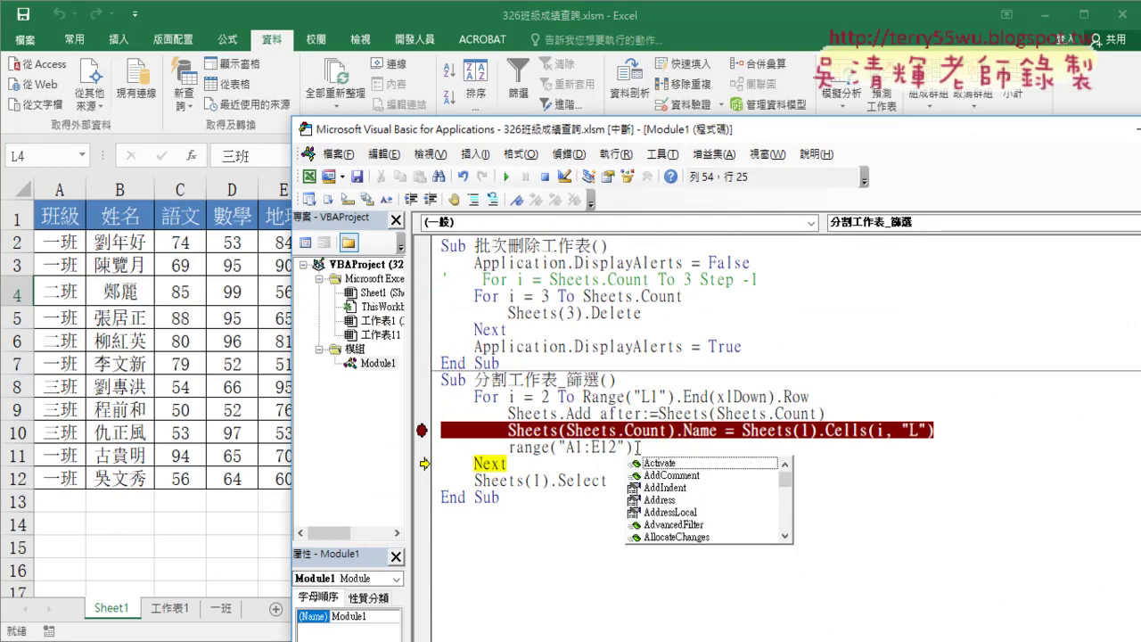
type("A")
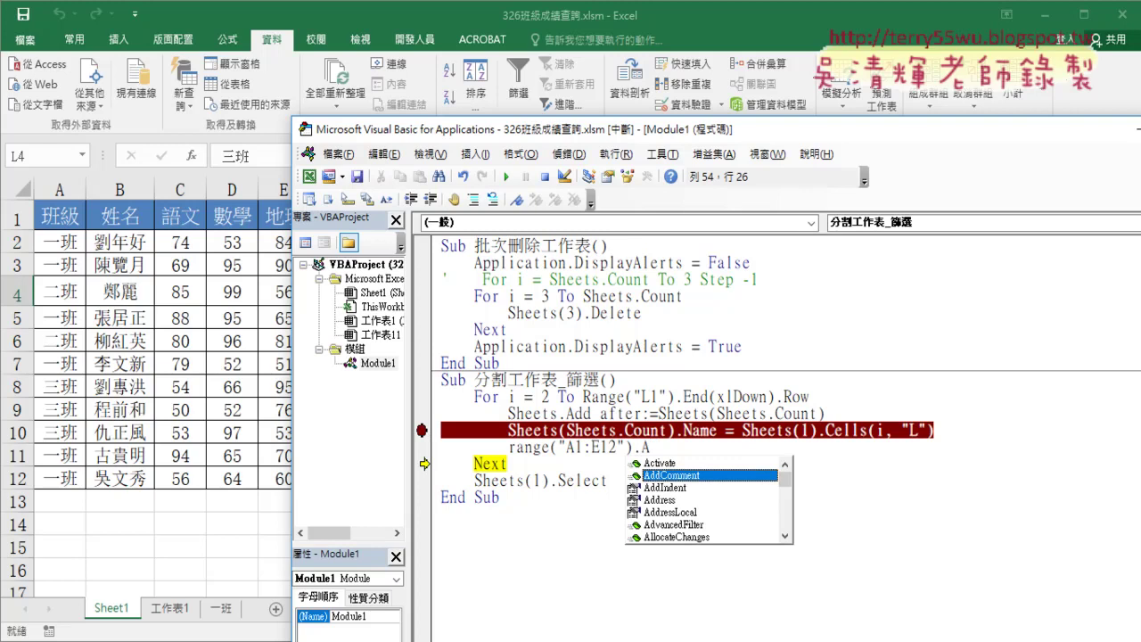
type("u")
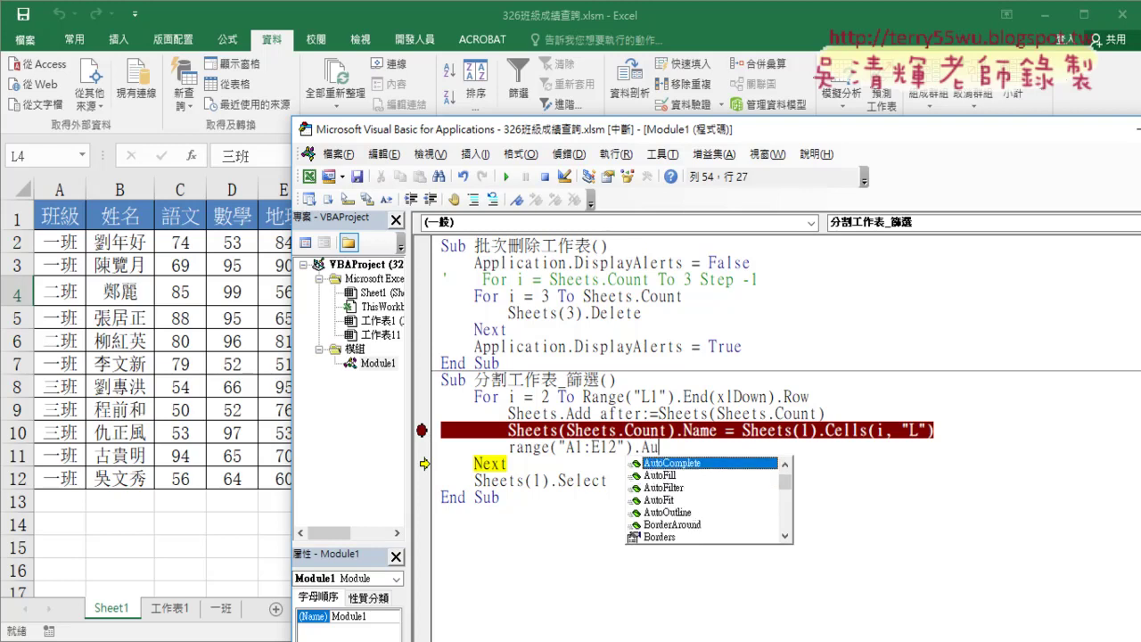
key("Down")
key("Down")
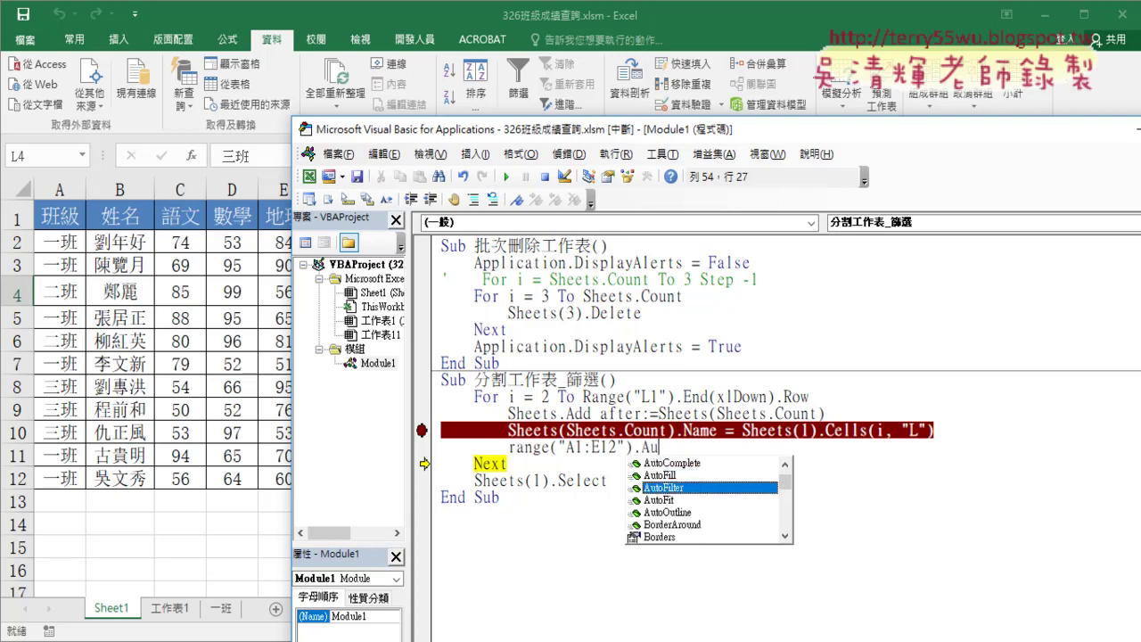
key("space")
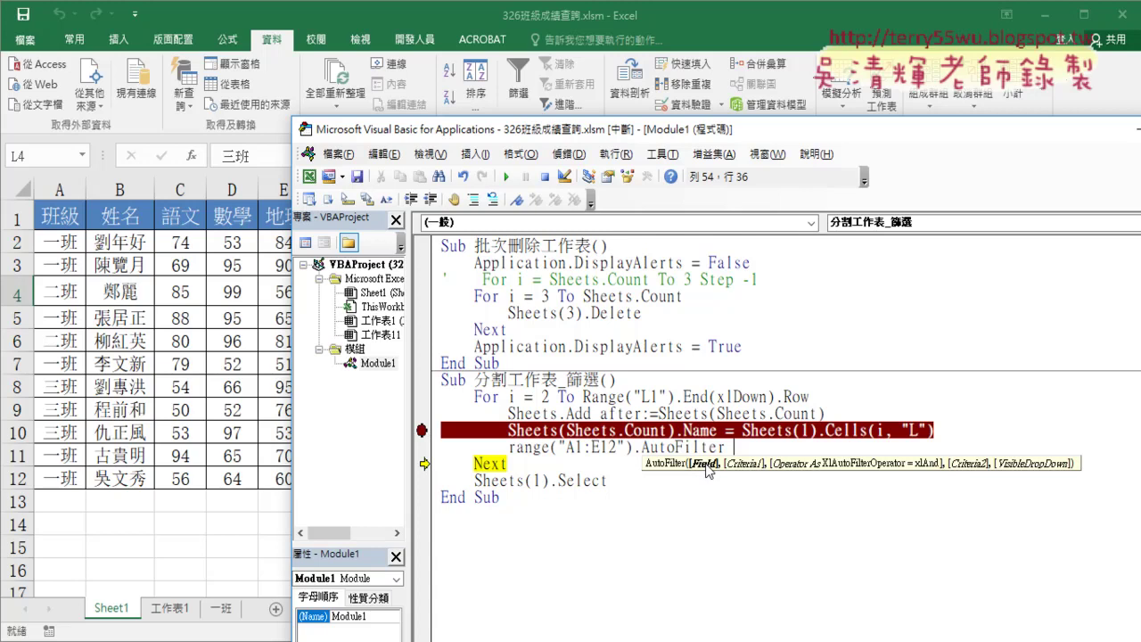
Type field:=1,criterial:= after AutoFilter, briefly trying "一班 before deleting it
type("f")
type("i")
type("el")
type("d")
type(":")
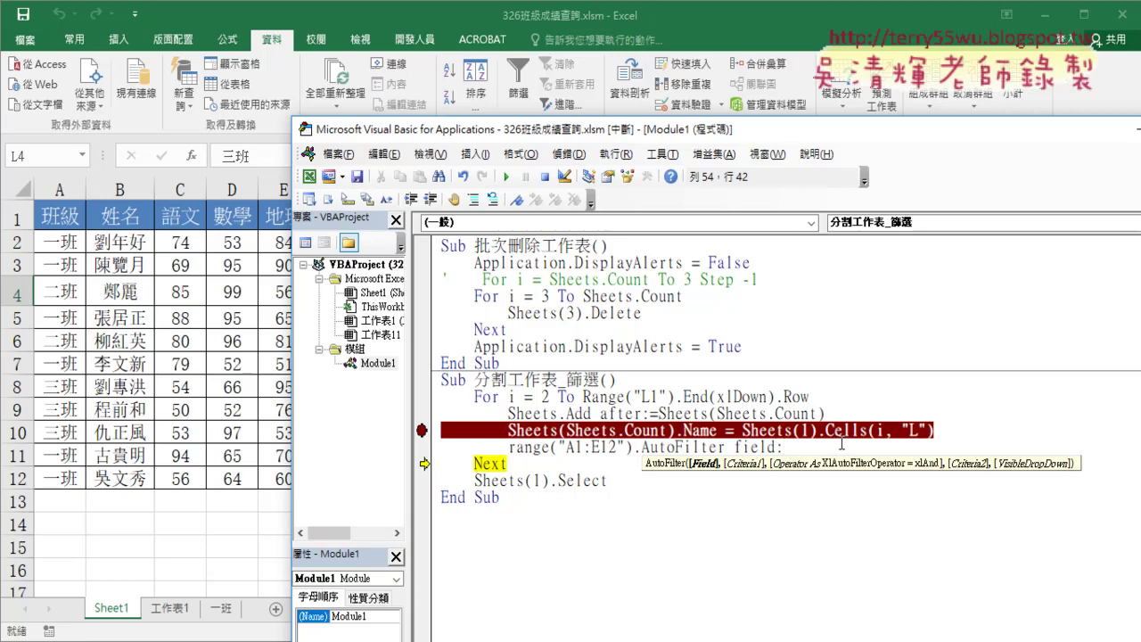
type("=")
type("1")
type(",")
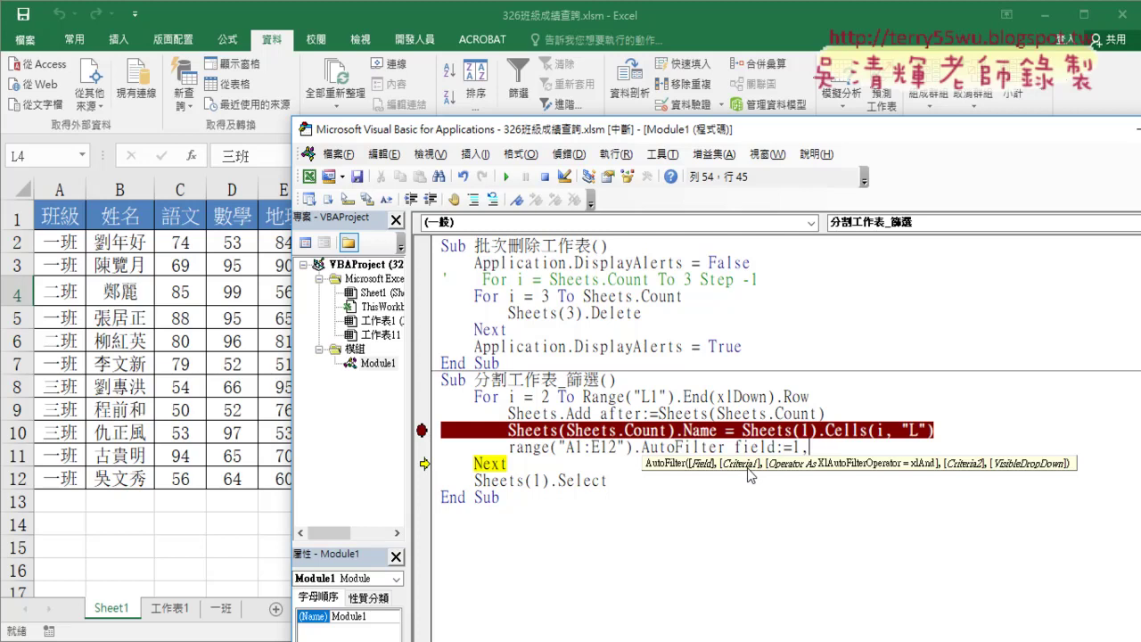
type("cr")
type("it")
type("e")
type("ria")
type("l:")
type("=")
key("Left")
type("\"")
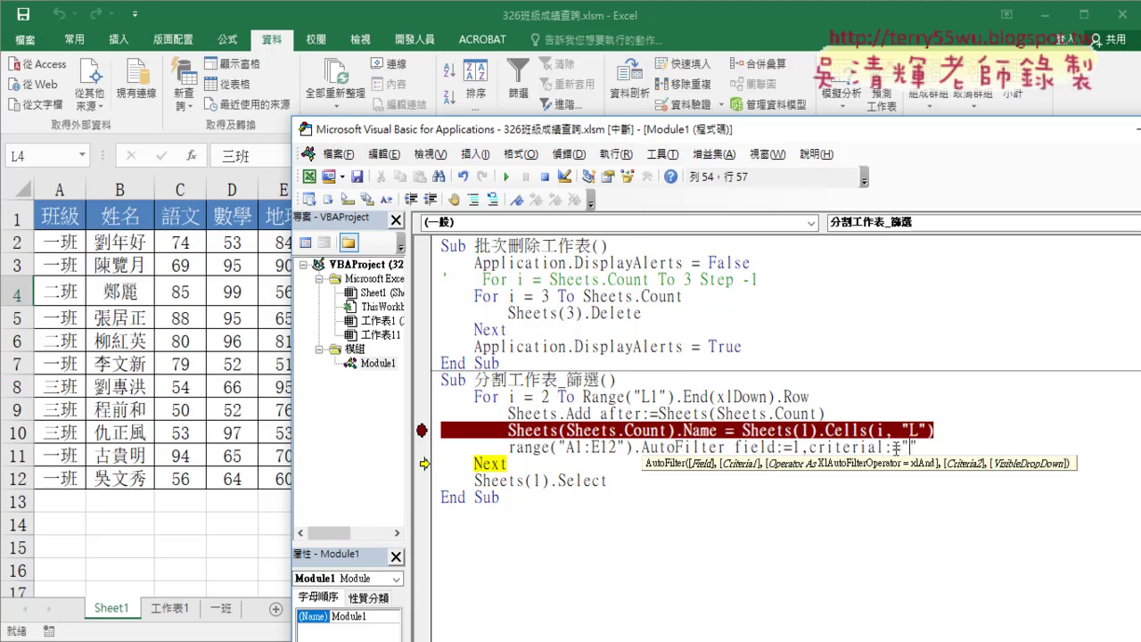
type("一")
type("班")
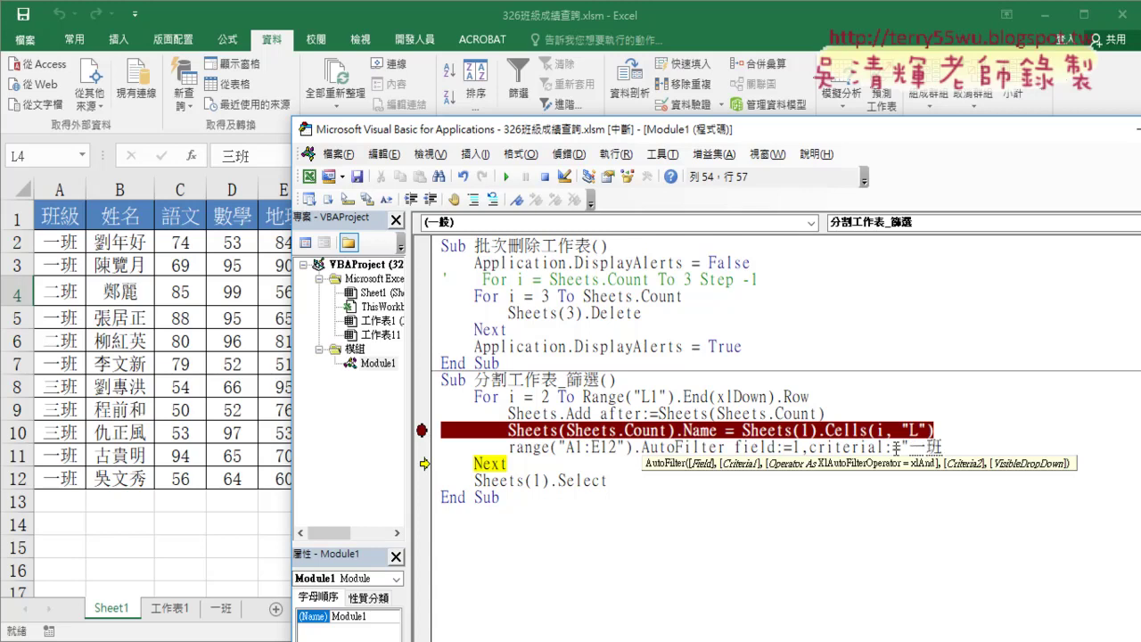
key("BackSpace")
key("BackSpace")
Paste Sheets(1).Cells(i, "L") as the criterial:= value on the AutoFilter line
left_click_drag(701, 130, 660, 250)
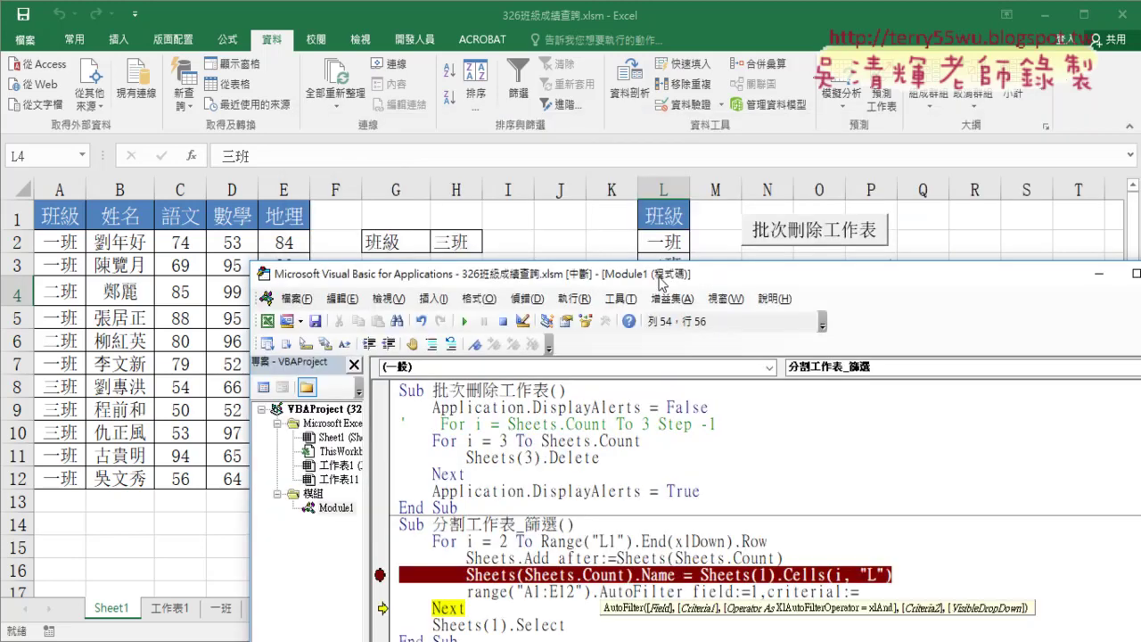
left_click_drag(670, 309, 660, 111)
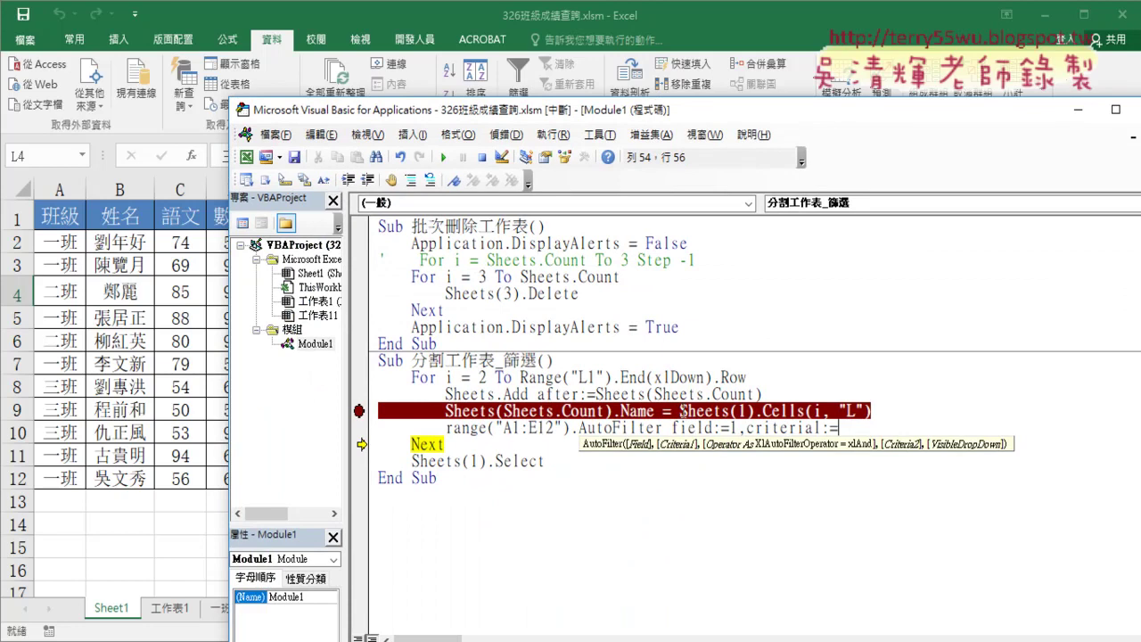
left_click(872, 412)
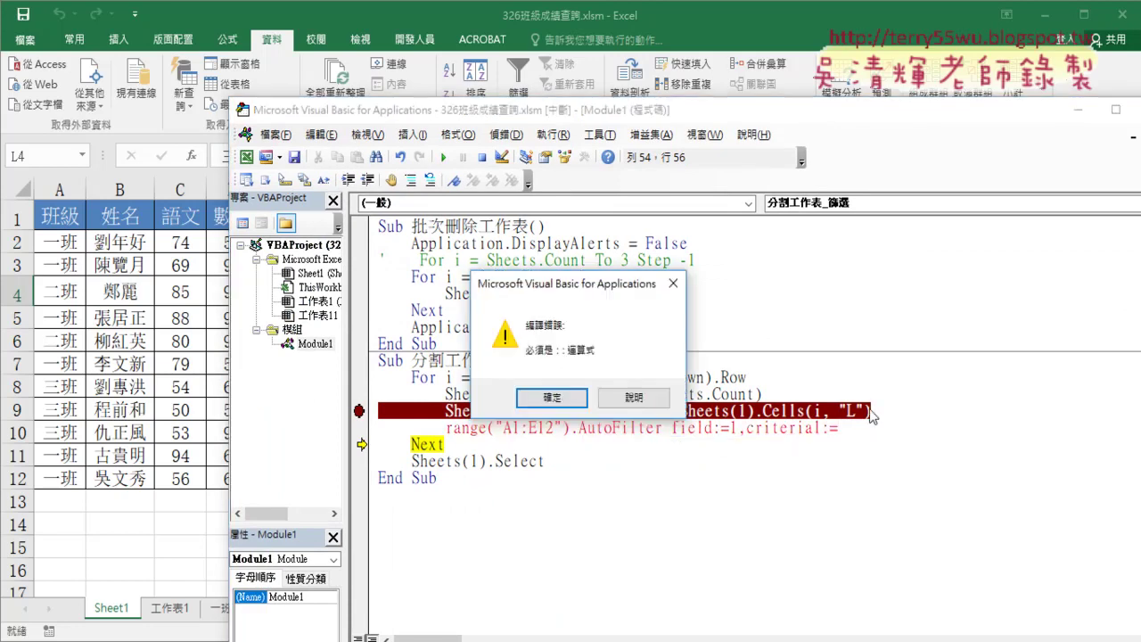
left_click(571, 396)
mouse_move(679, 411)
left_mouse_down()
mouse_move(870, 411)
mouse_move(847, 426)
left_mouse_up()
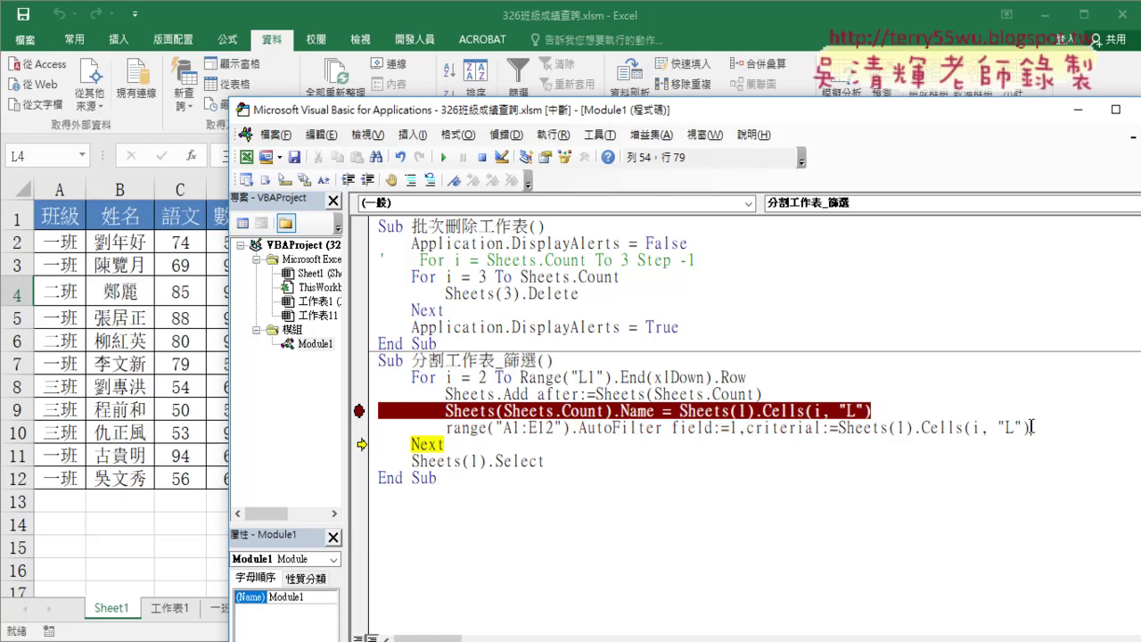
left_click_drag(1030, 427, 838, 427)
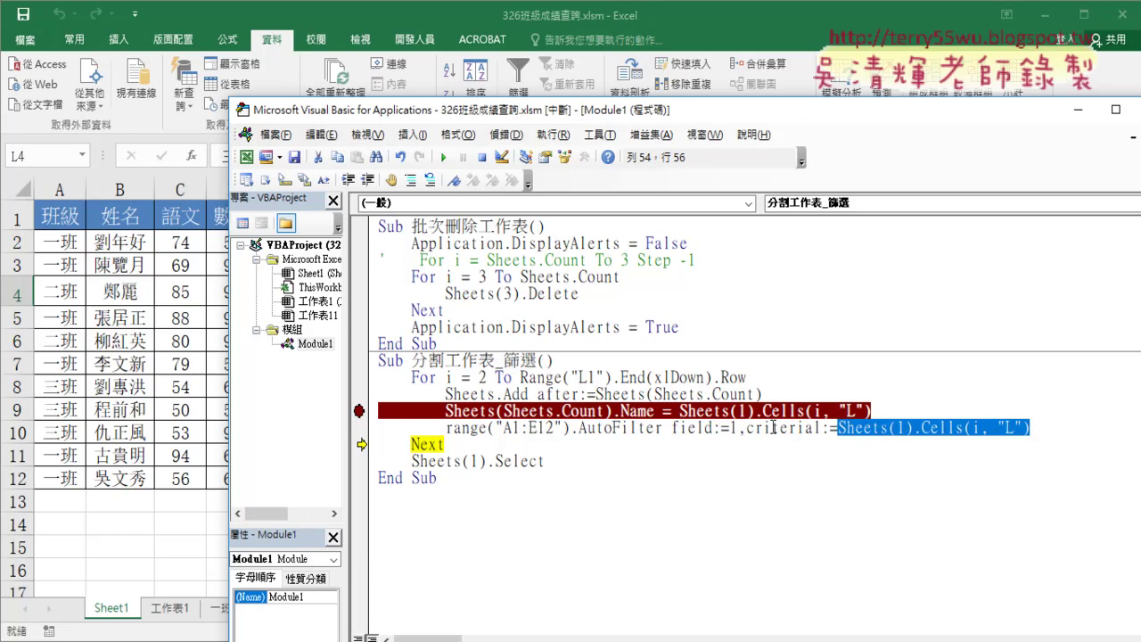
left_click(821, 429)
key("shift+Left")
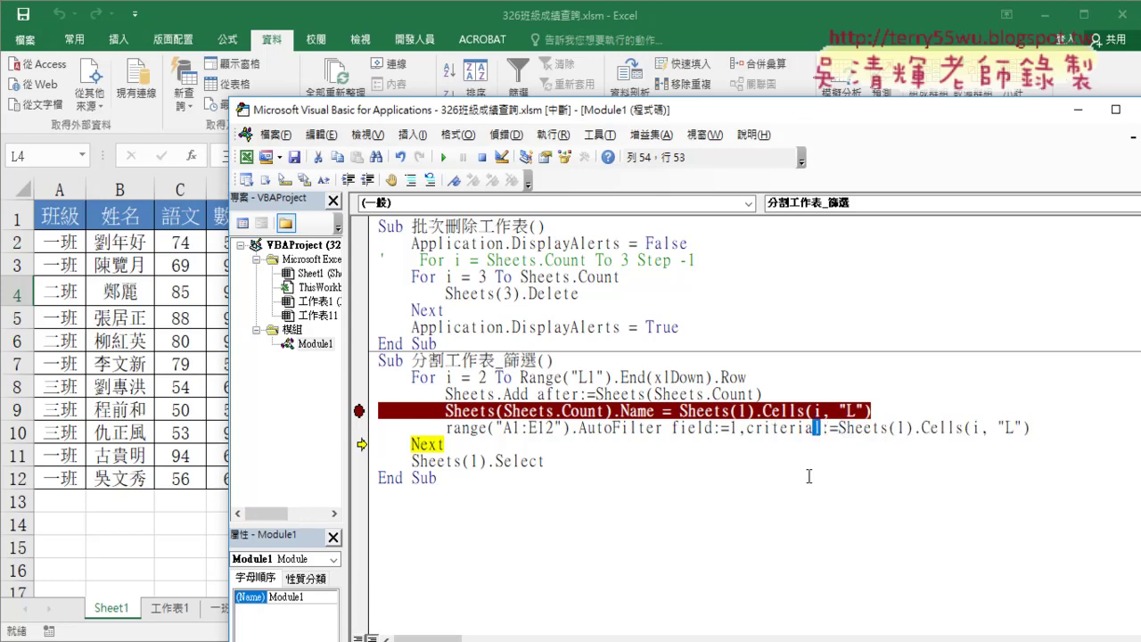
left_click(774, 450)
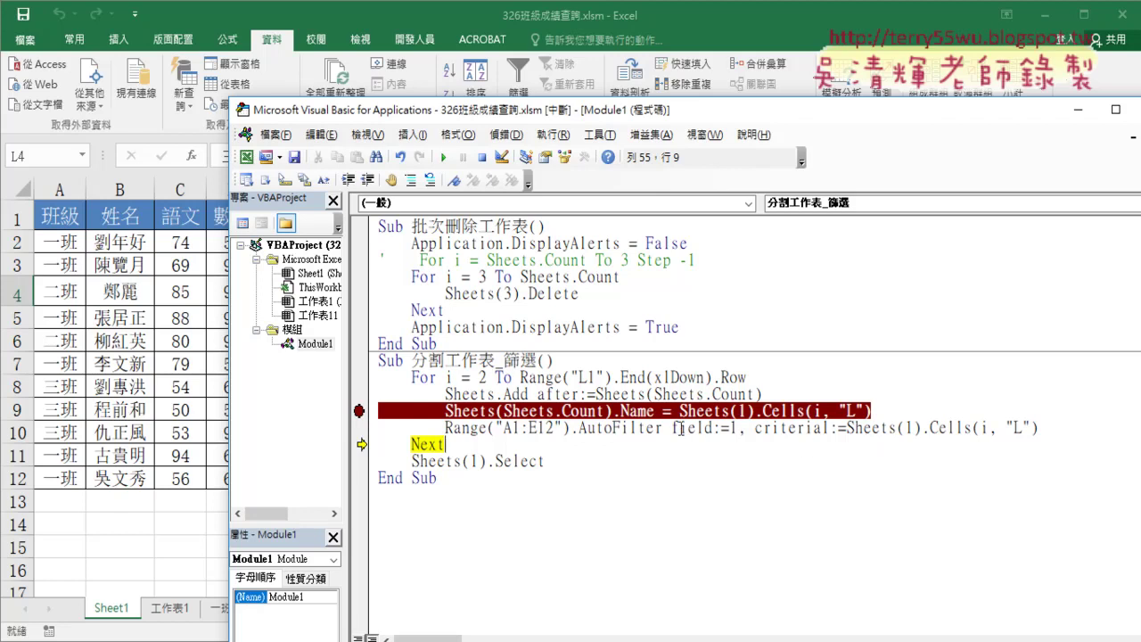
Point out the field and criteria arguments, then open the Range.AutoFilter help with F1
left_click_drag(680, 429, 670, 429)
left_click_drag(764, 429, 755, 429)
left_click_drag(764, 428, 755, 429)
left_click_drag(670, 429, 678, 428)
left_click_drag(764, 429, 756, 429)
left_click(784, 490)
left_click_drag(671, 428, 714, 428)
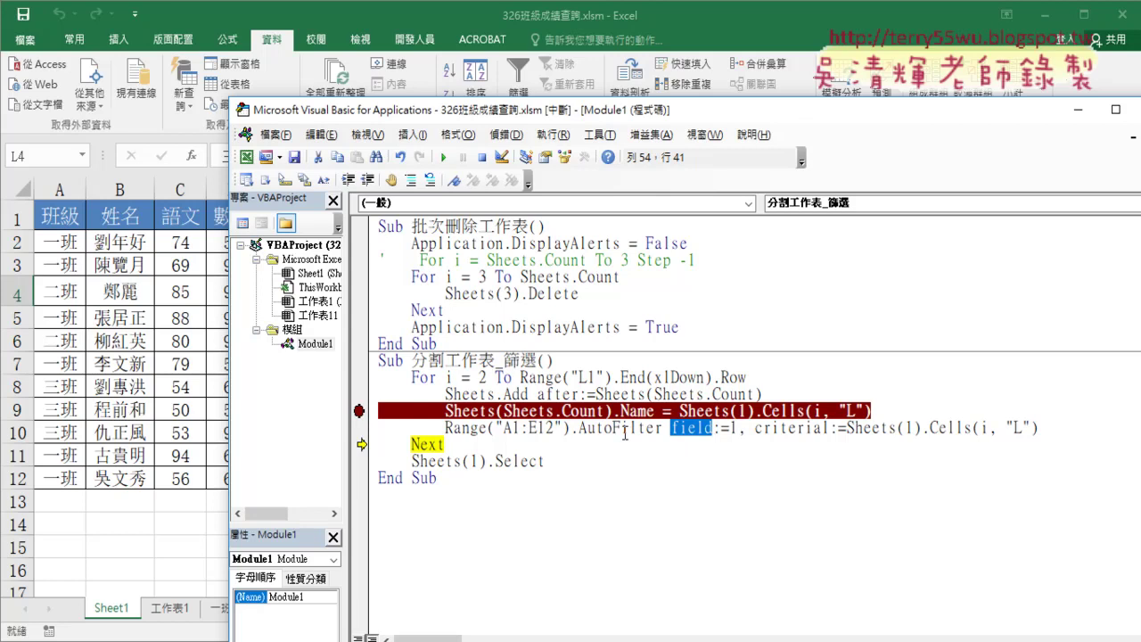
left_click(622, 428)
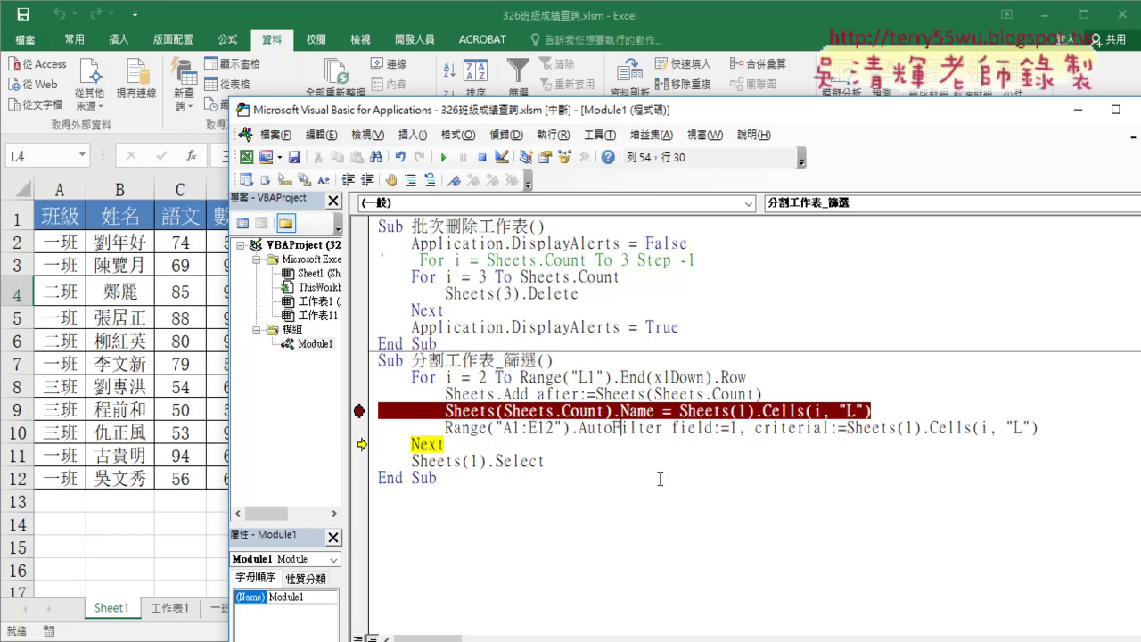
key("F1")
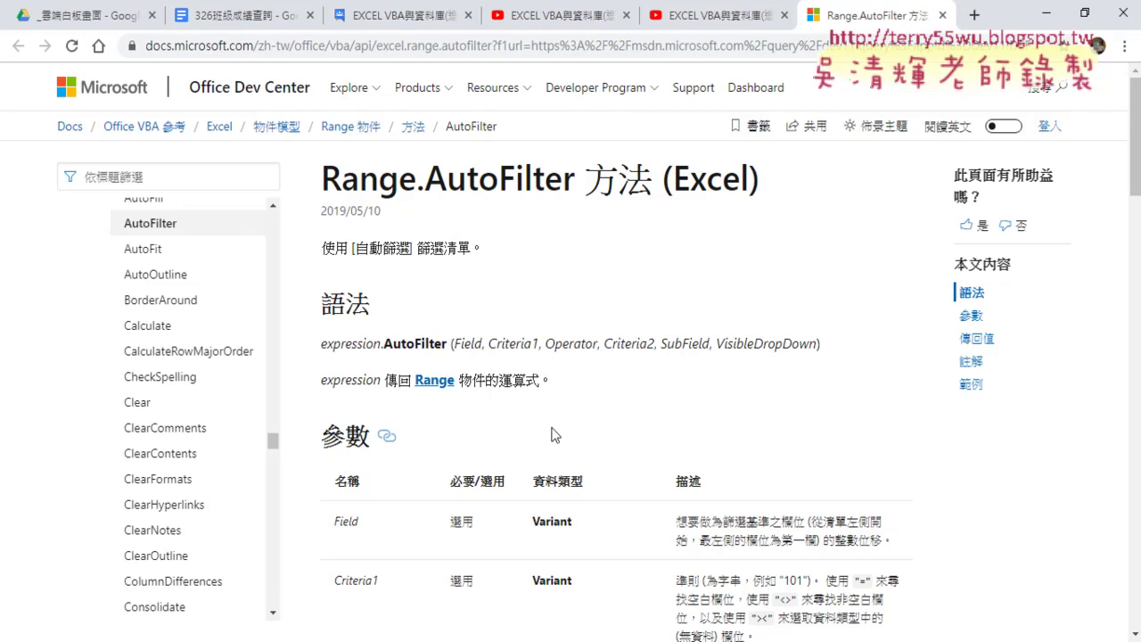
Copy the Field parameter name from the AutoFilter syntax and minimize Chrome
left_click_drag(482, 342, 452, 344)
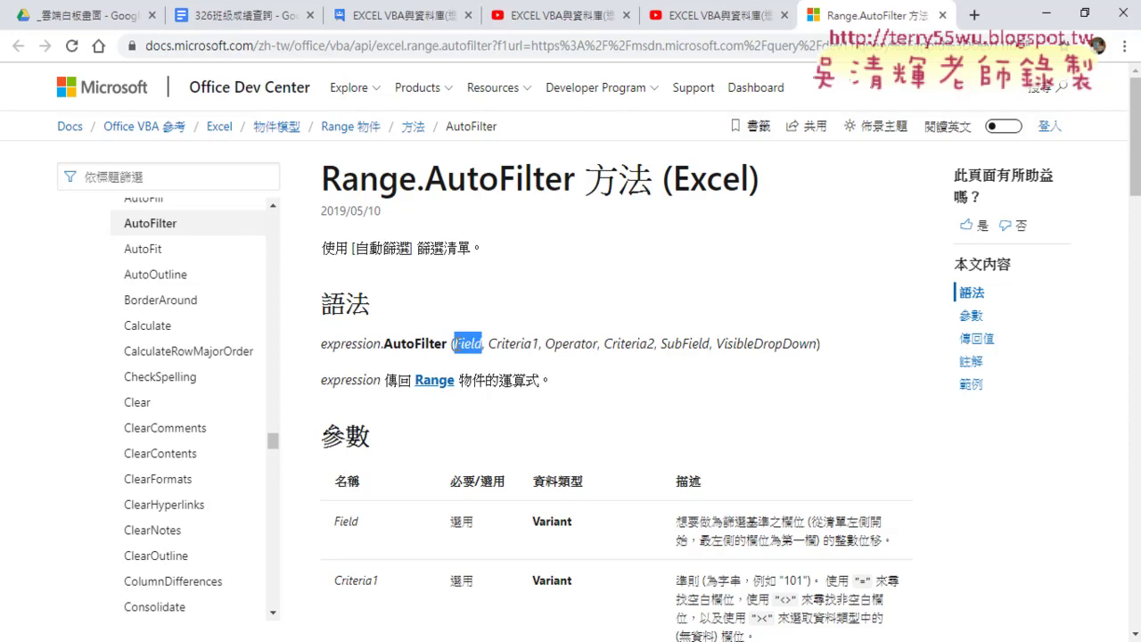
right_click(465, 345)
left_click(489, 360)
left_click(1046, 14)
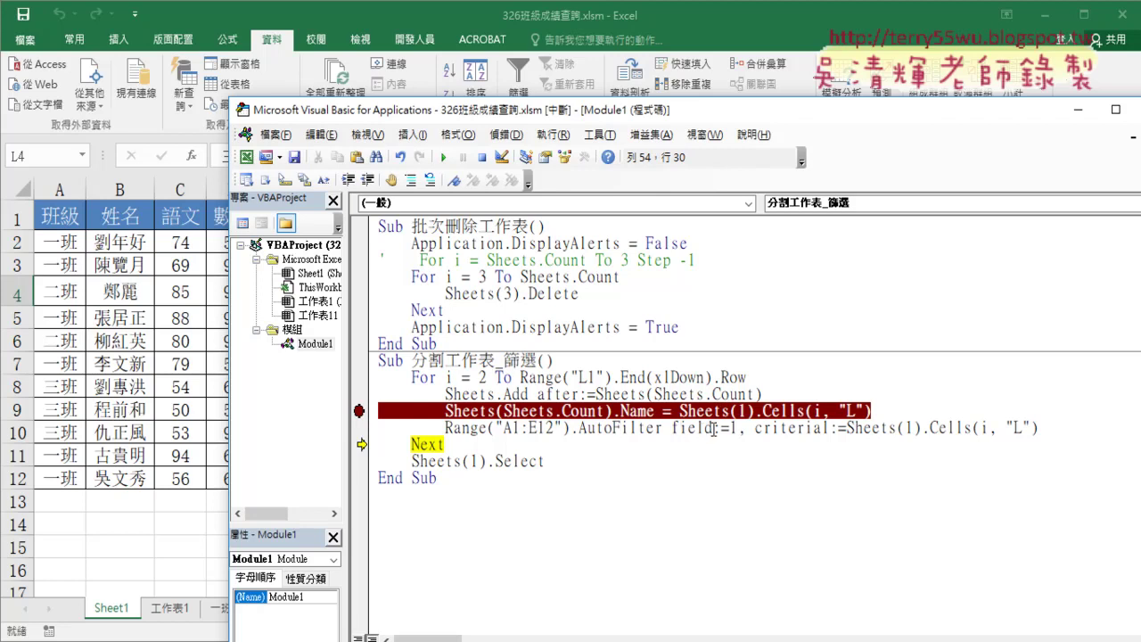
Retype the field argument name on the AutoFilter line, keeping it lowercase field
left_click_drag(713, 429, 674, 428)
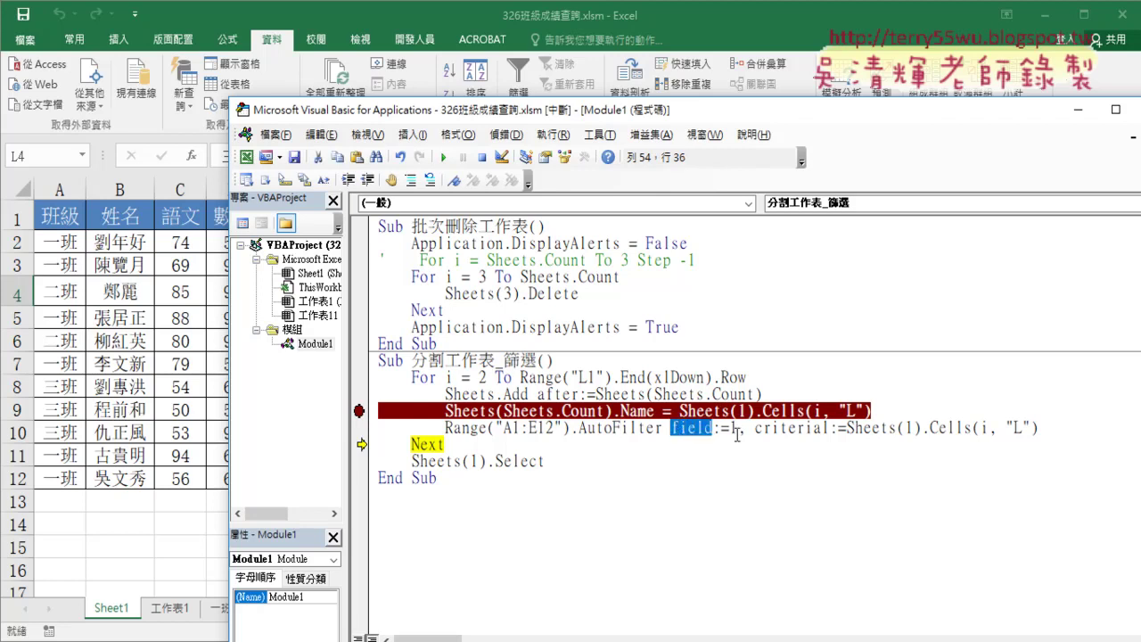
type("Field")
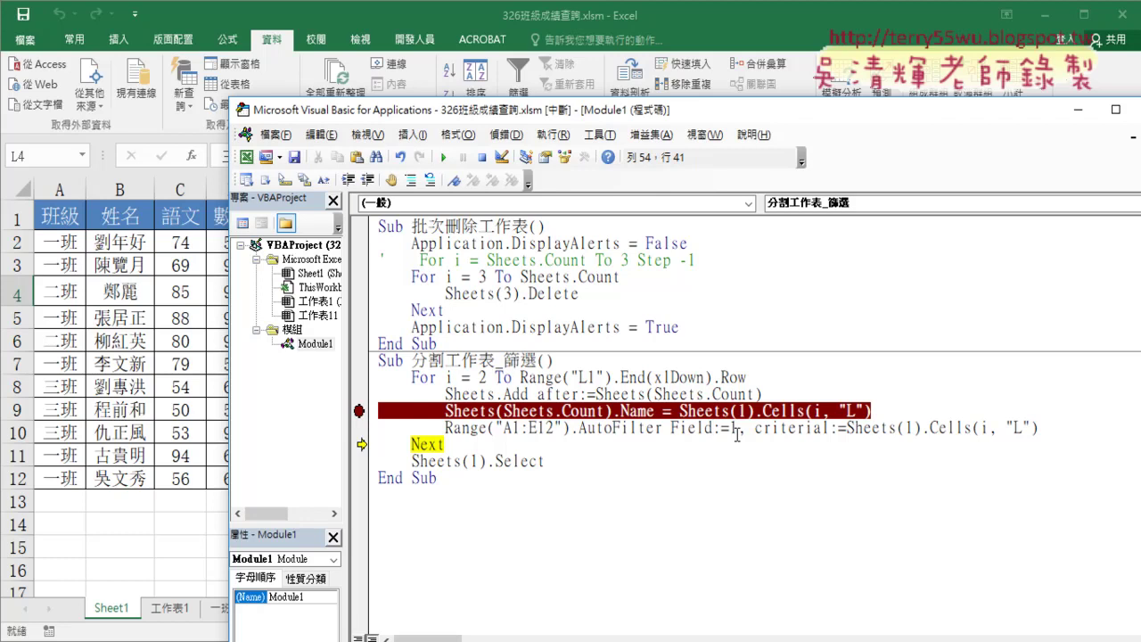
key("Left")
key("Left")
key("Left")
key("Left")
key("BackSpace")
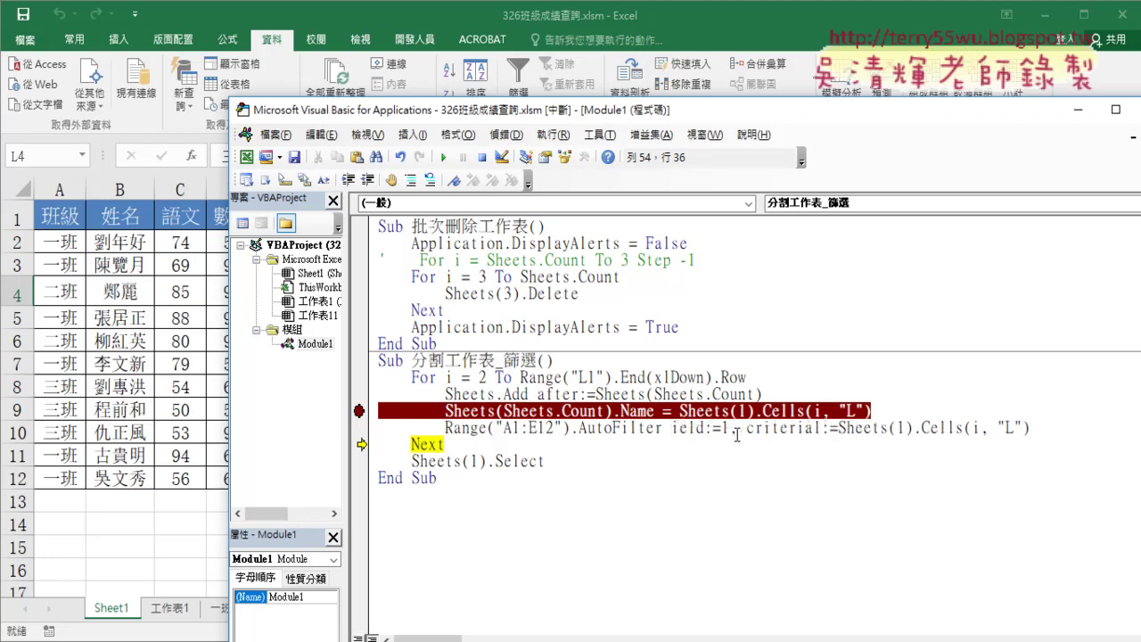
type("f")
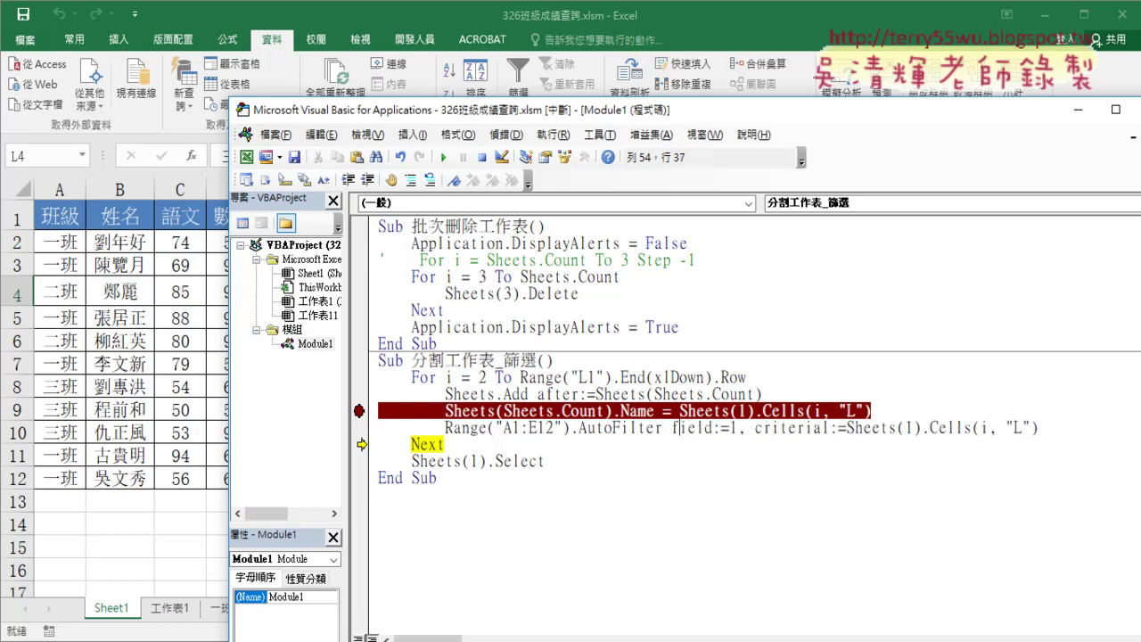
left_click(444, 444)
Append a 1 to the end of the AutoFilter's criteria argument name
left_click(679, 427)
left_click(713, 427)
left_click(812, 427)
type("1")
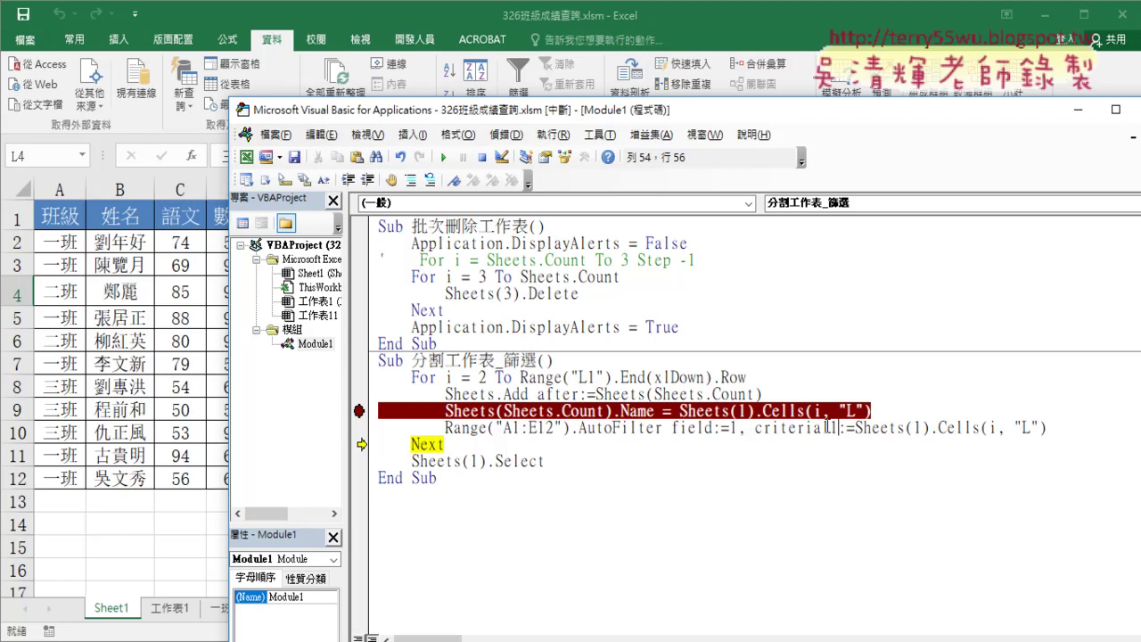
left_click_drag(829, 427, 840, 428)
left_click(597, 427)
key("F1")
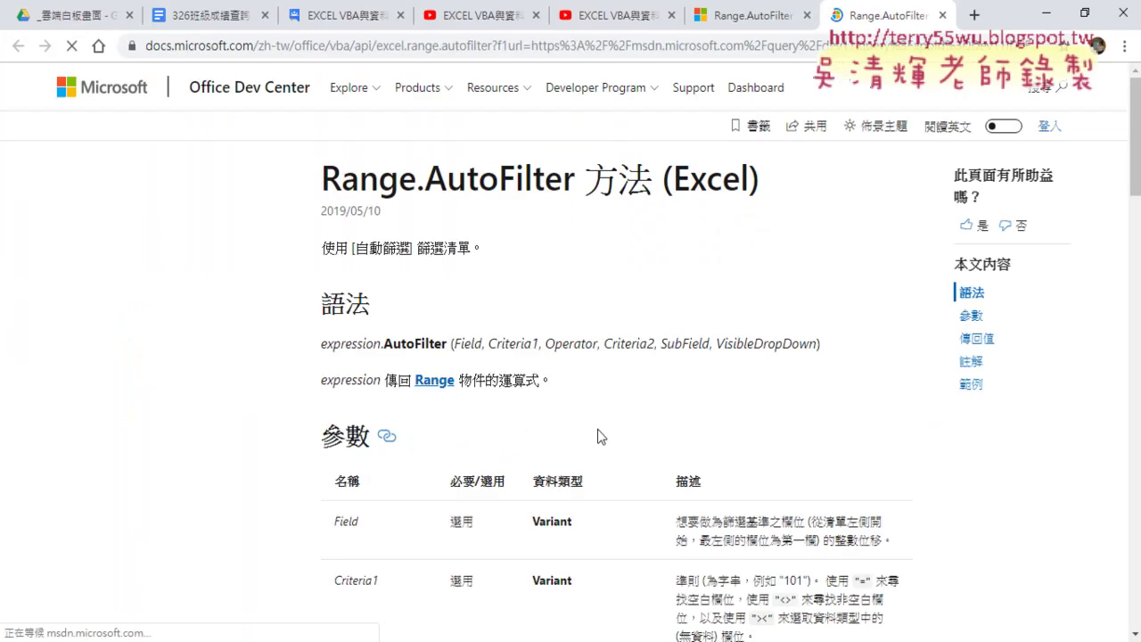
scroll(591, 375, "down", 1)
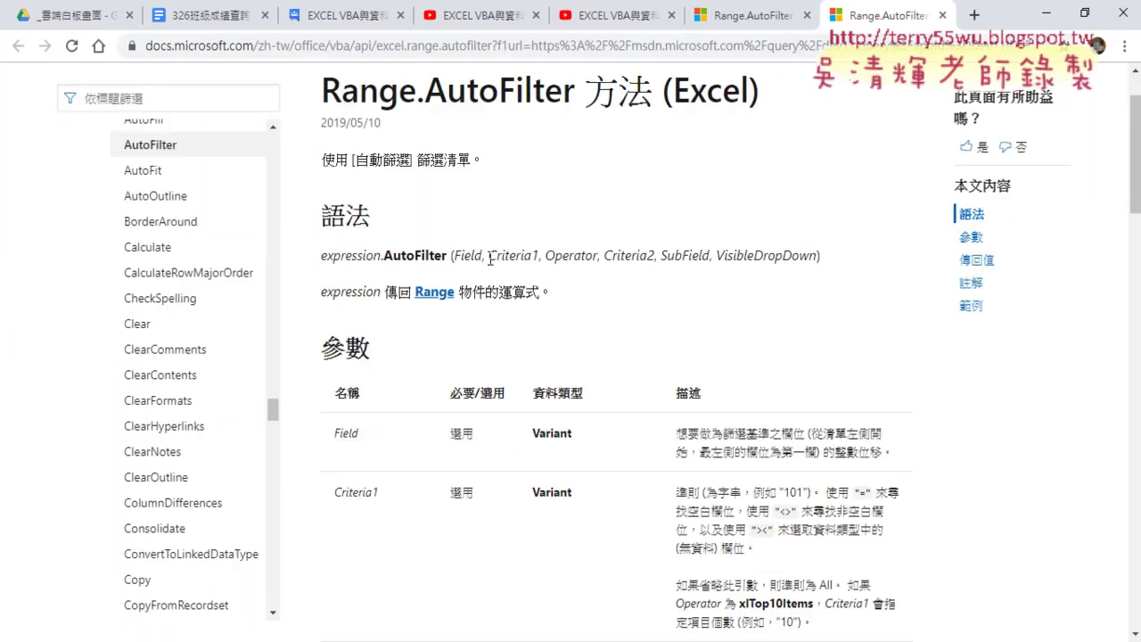
left_click_drag(489, 256, 538, 257)
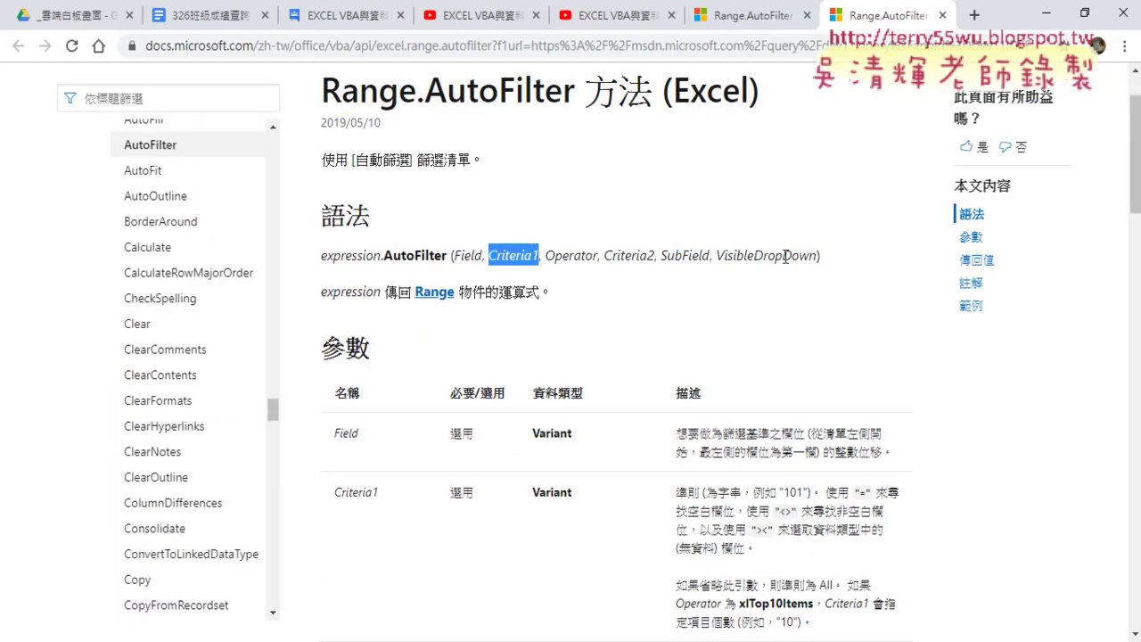
left_click_drag(460, 256, 538, 256)
left_click(1045, 18)
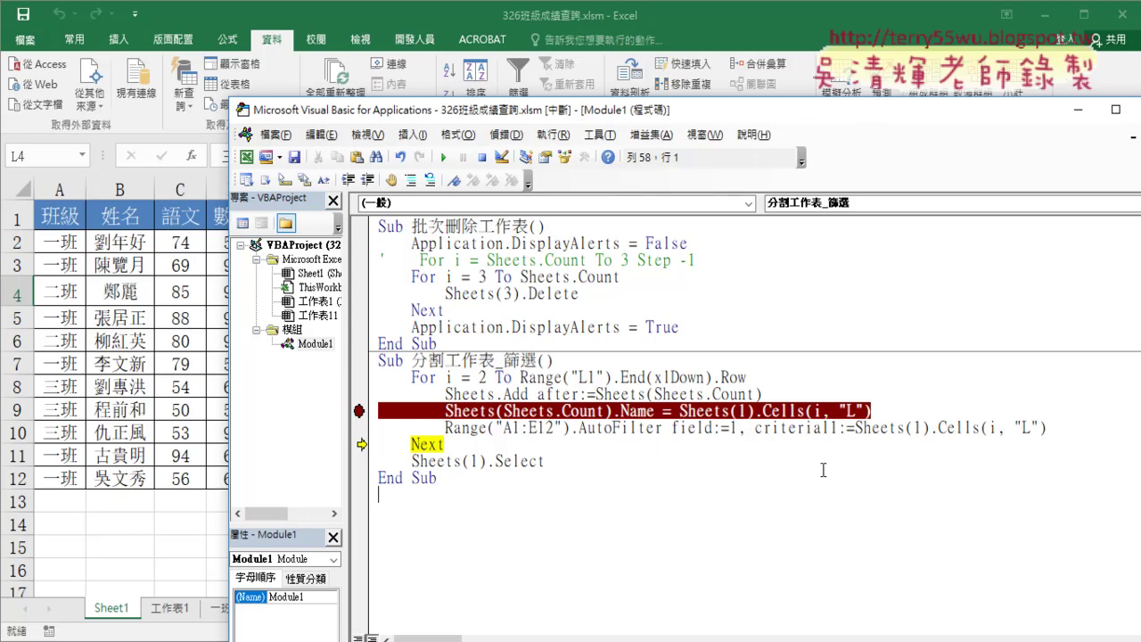
Delete the extra 1 and capitalise Criteria in the AutoFilter argument name
left_click_drag(830, 428, 821, 428)
key("Delete")
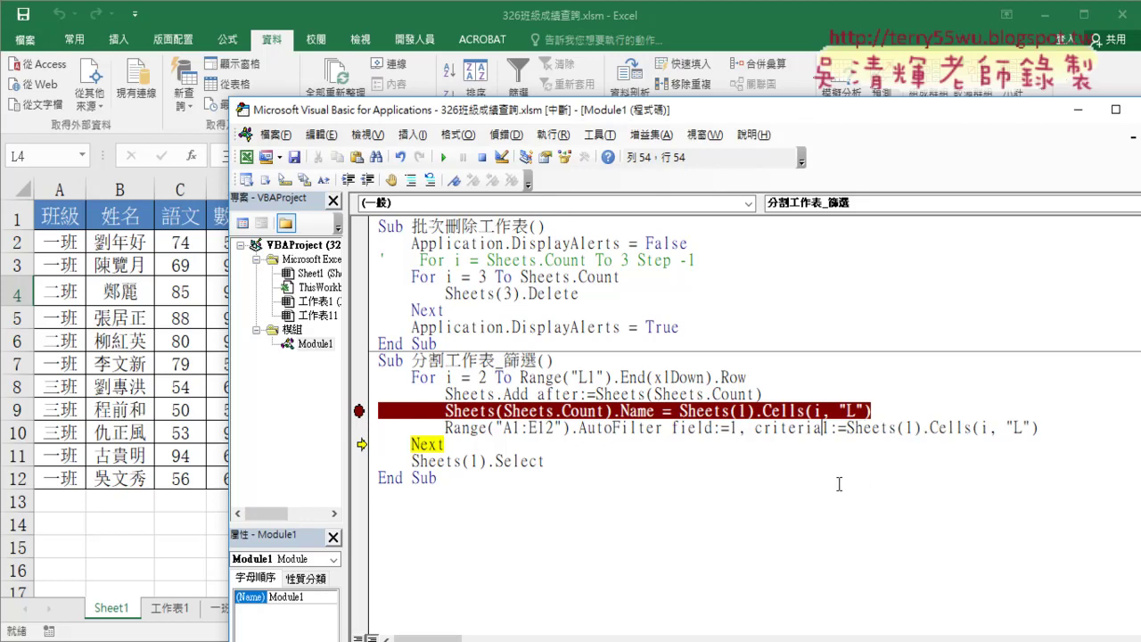
key("ctrl+Left")
type("C")
Review field:=1 and the Sheets(1).Cells(i, "L") criteria, then make the AutoFilter line run next
left_click(688, 428)
left_click_drag(671, 428, 730, 428)
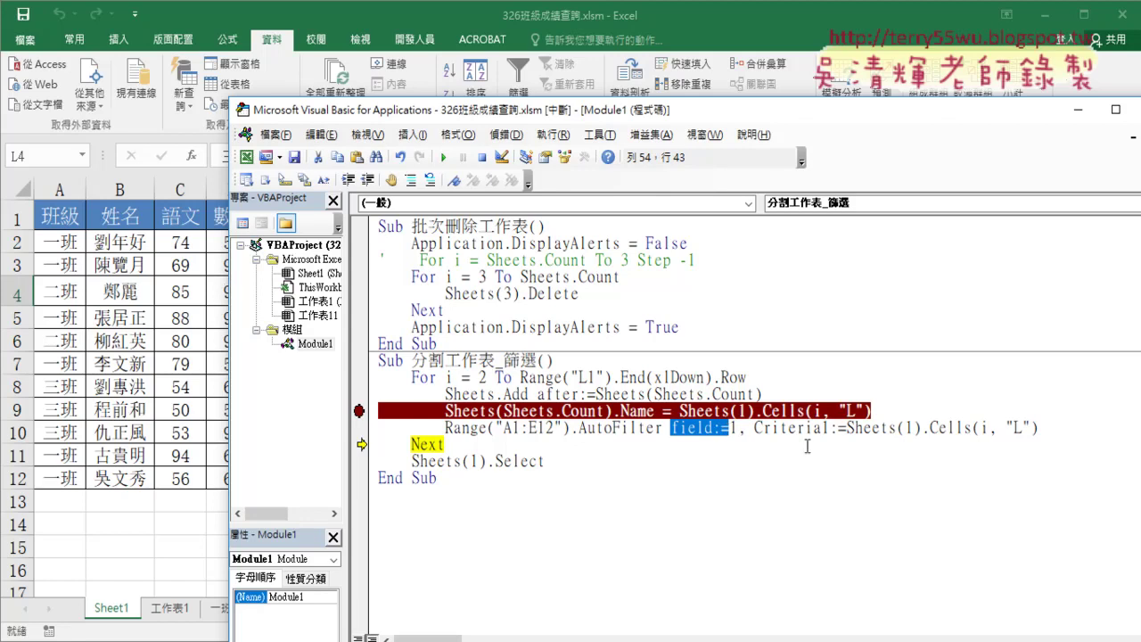
left_click(829, 428)
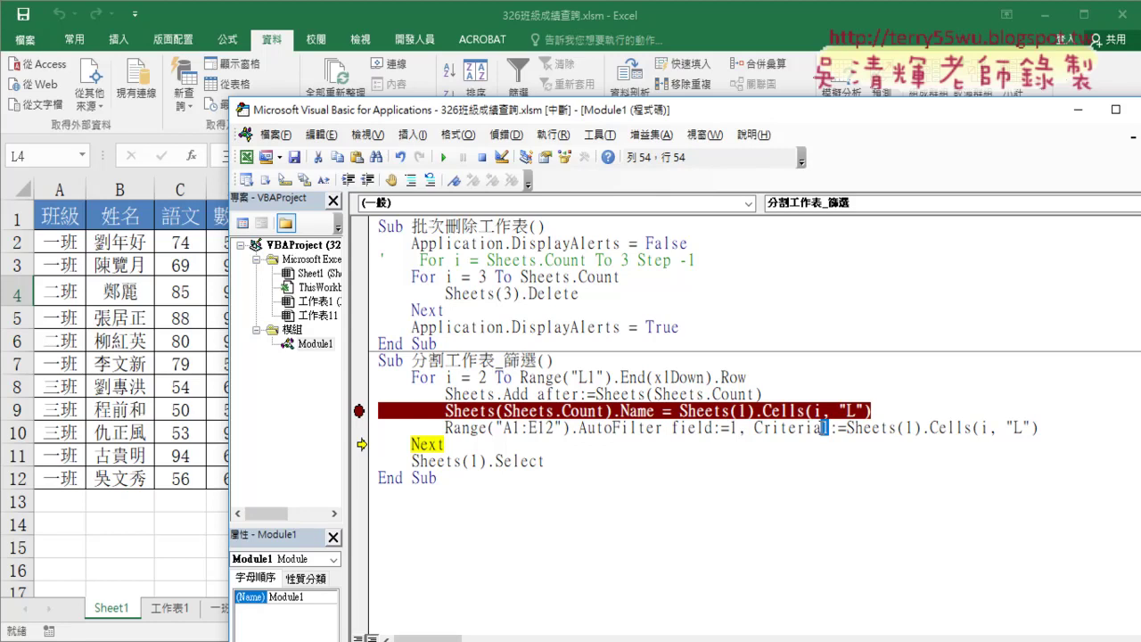
left_click_drag(1039, 428, 845, 429)
mouse_move(771, 111)
left_mouse_down()
mouse_move(681, 293)
mouse_move(724, 183)
mouse_move(740, 49)
left_mouse_up()
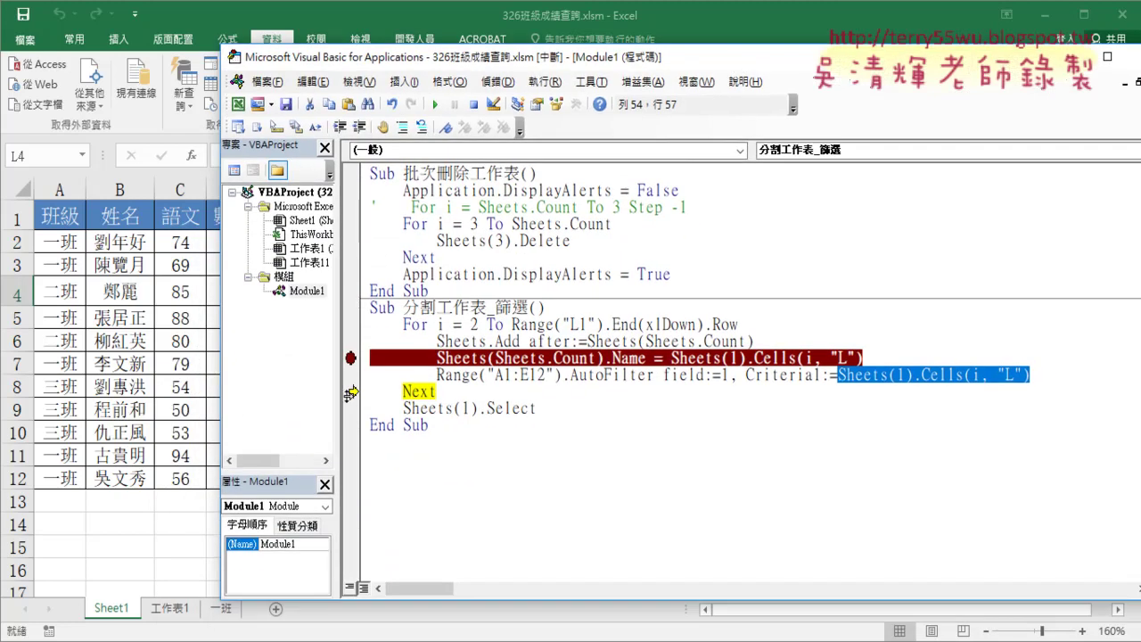
left_click_drag(351, 393, 356, 381)
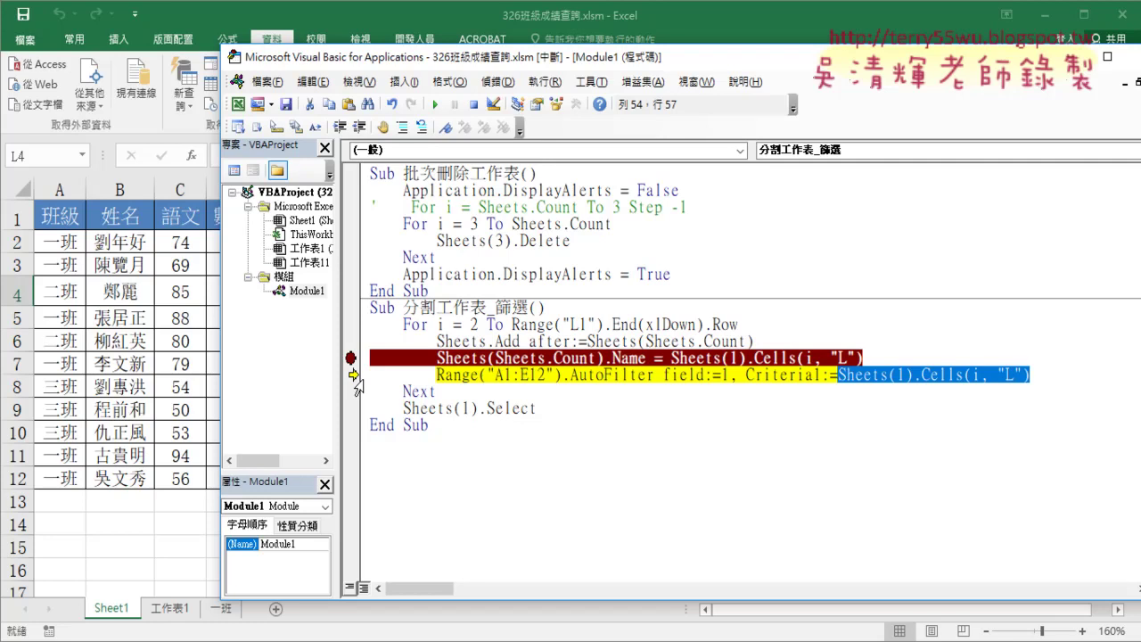
Step through the AutoFilter line so Sheet1 shows only the six 一班 rows
left_click_drag(491, 63, 640, 56)
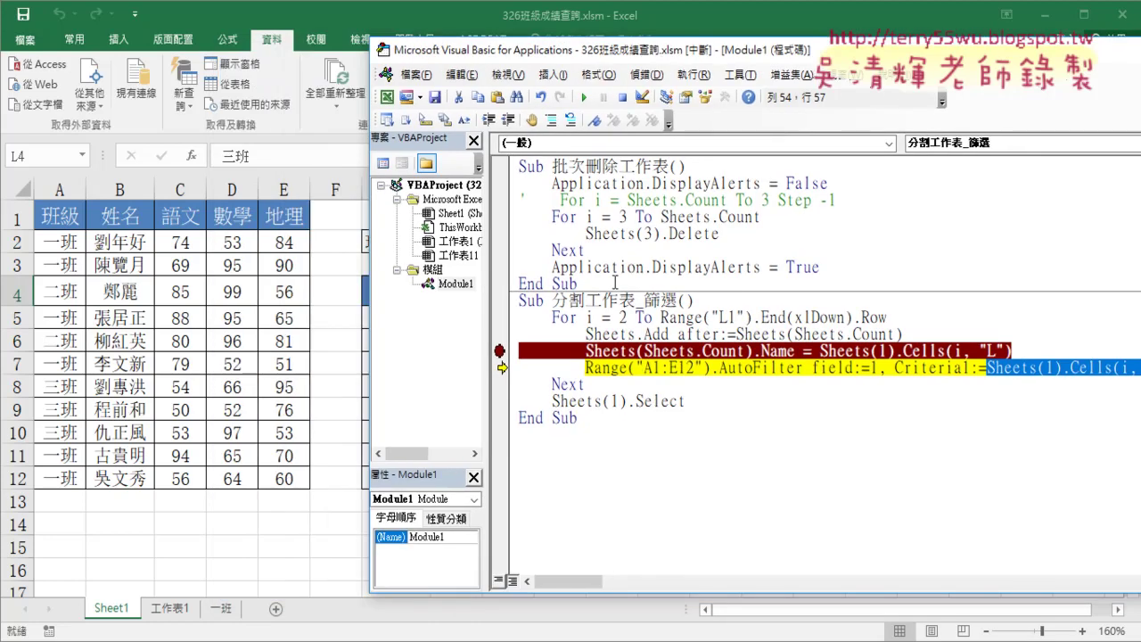
key("F8")
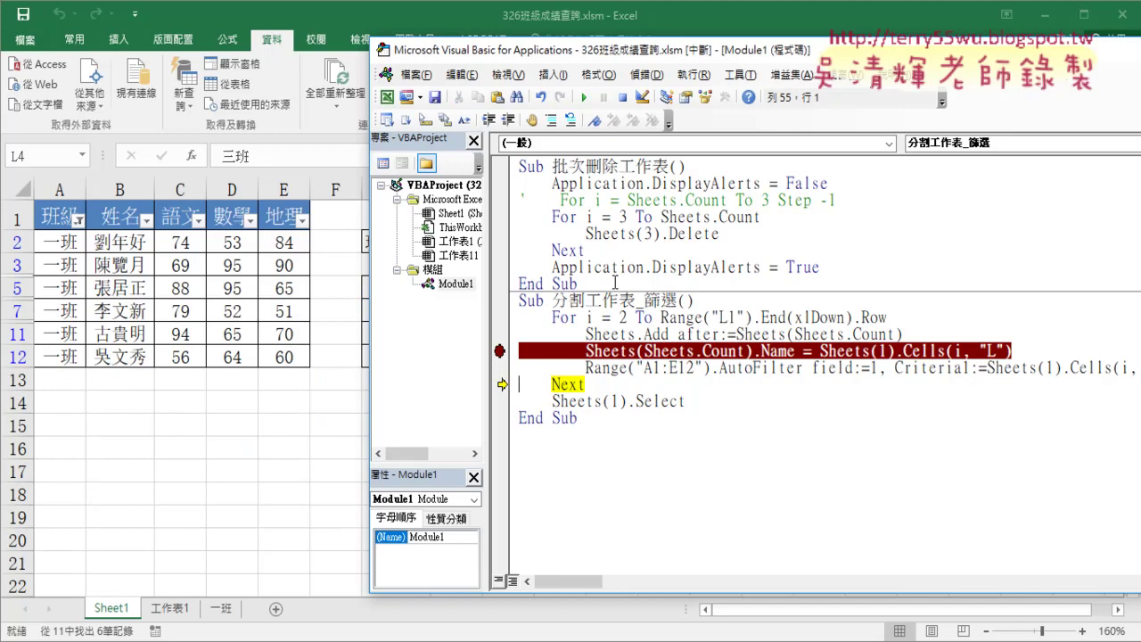
mouse_move(857, 377)
left_mouse_down()
mouse_move(587, 373)
mouse_move(829, 388)
left_mouse_up()
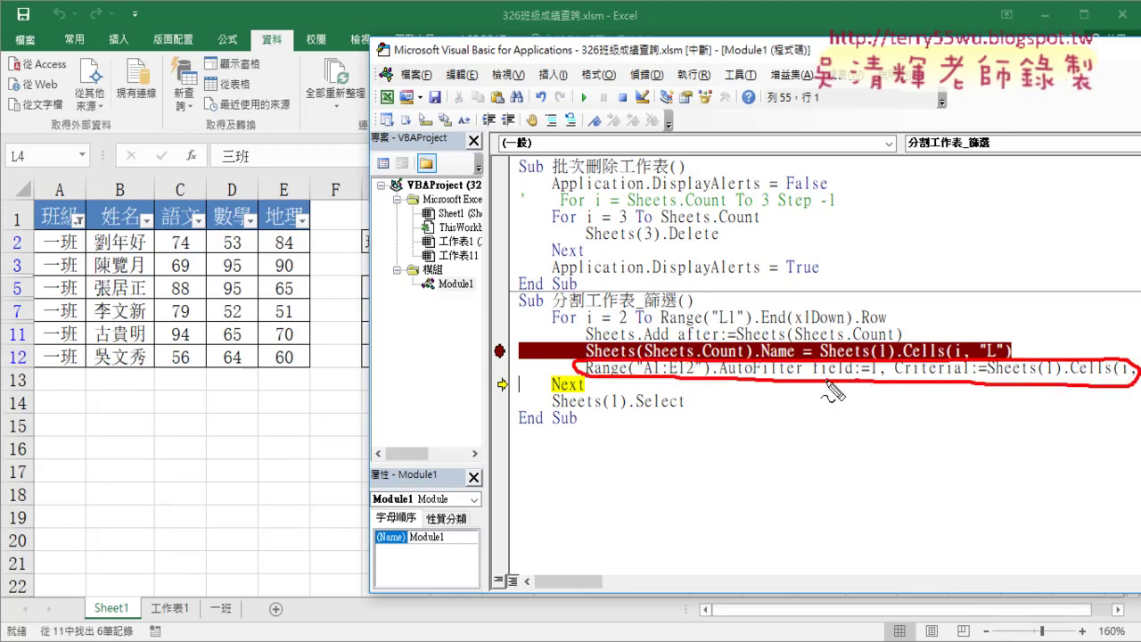
mouse_move(570, 365)
left_mouse_down()
mouse_move(317, 290)
mouse_move(319, 299)
left_mouse_up()
mouse_move(297, 383)
left_mouse_down()
mouse_move(10, 376)
mouse_move(12, 218)
mouse_move(277, 381)
left_mouse_up()
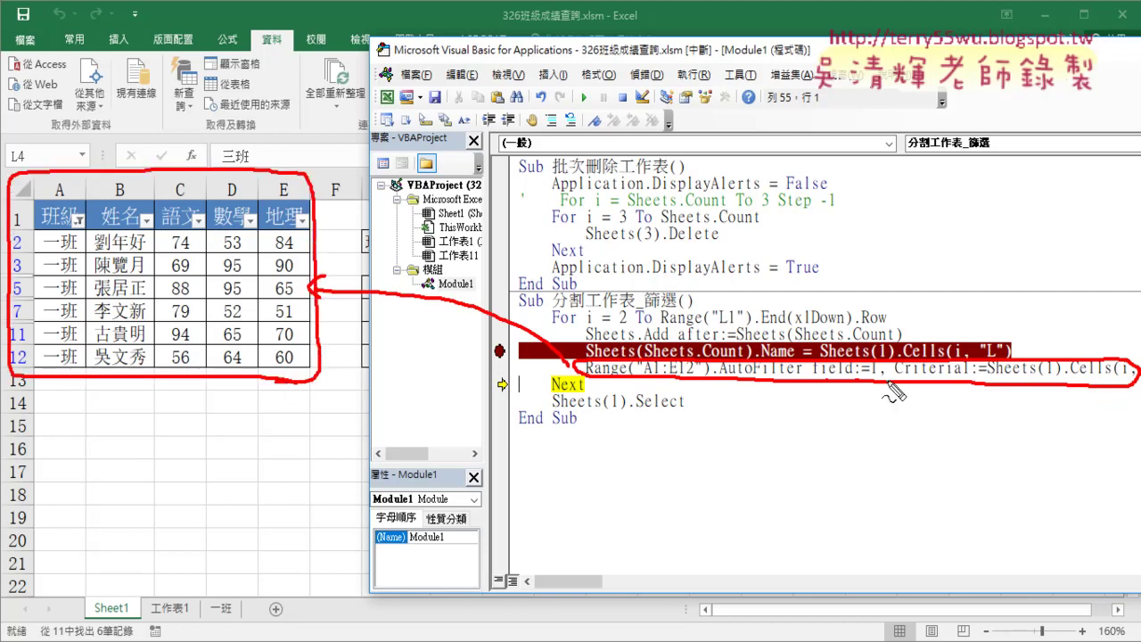
left_click_drag(867, 378, 883, 375)
left_click_drag(54, 126, 55, 169)
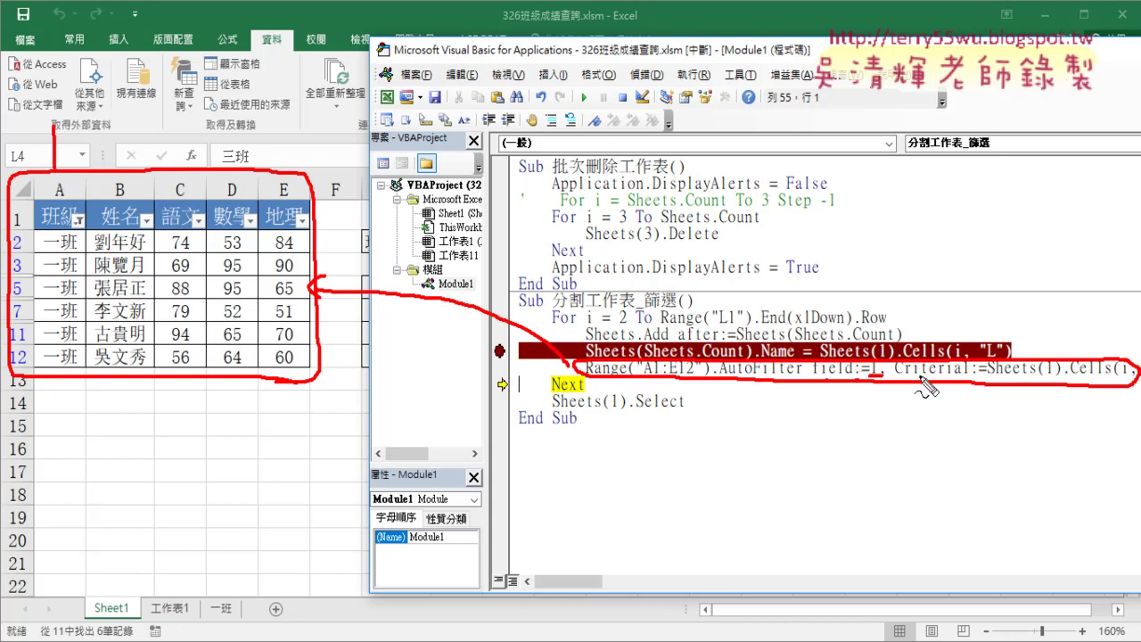
left_click_drag(918, 375, 957, 373)
left_click_drag(59, 253, 73, 259)
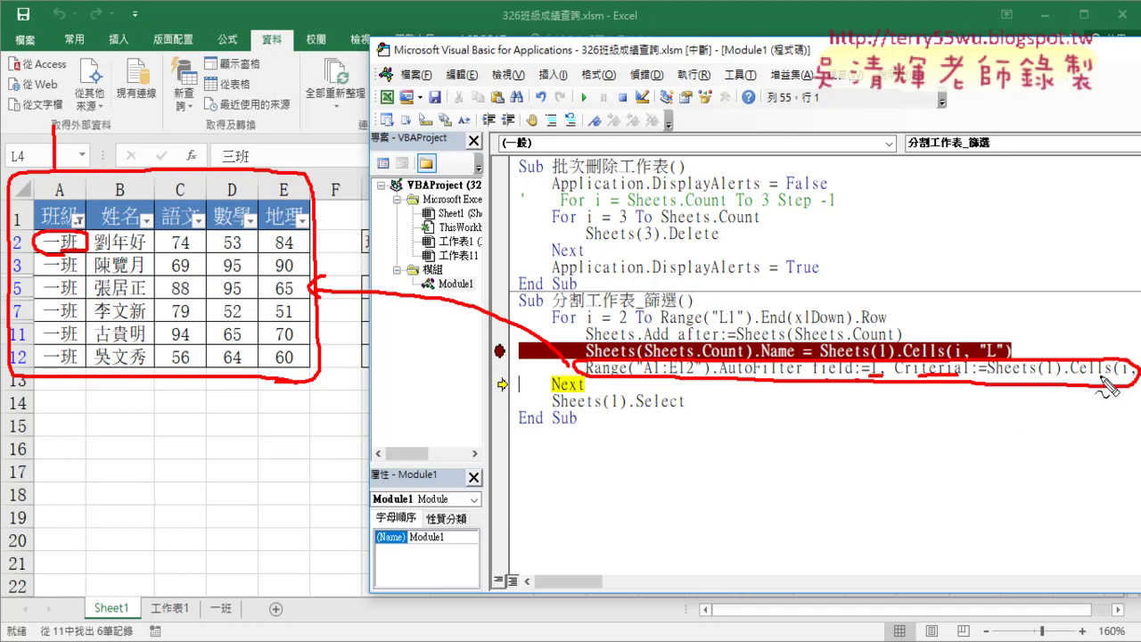
left_click_drag(704, 301, 686, 287)
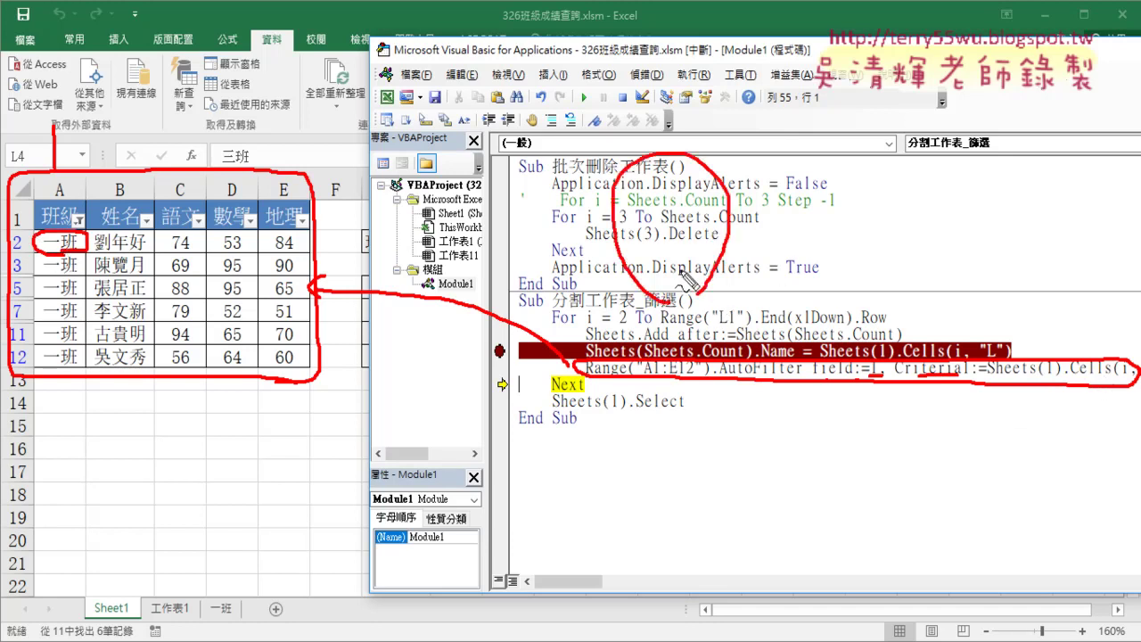
left_click_drag(641, 203, 653, 193)
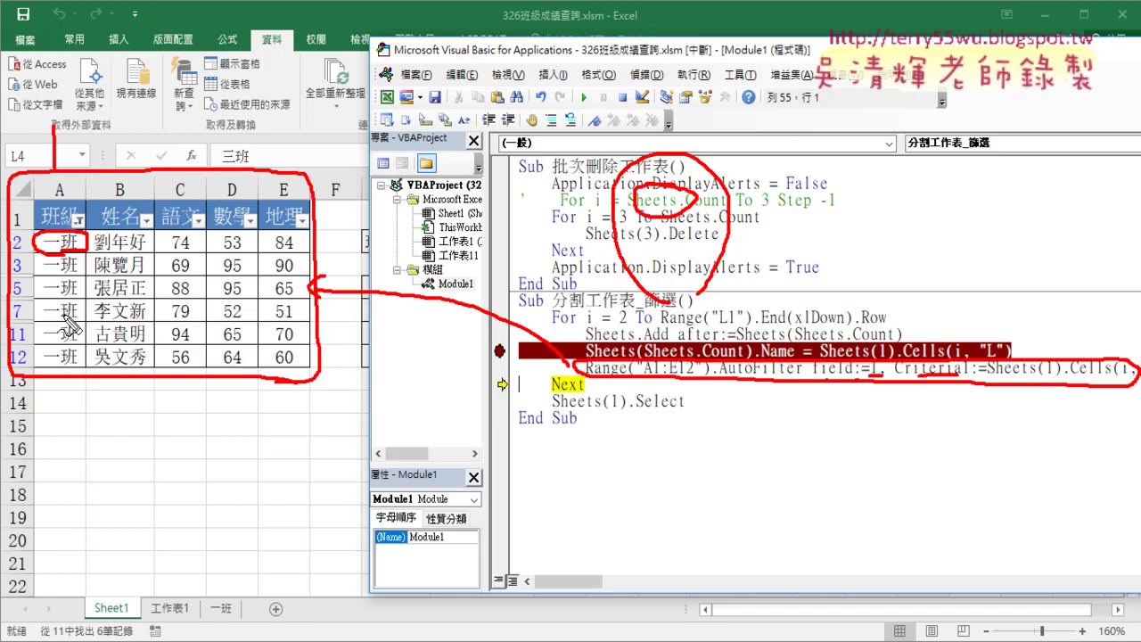
key("Escape")
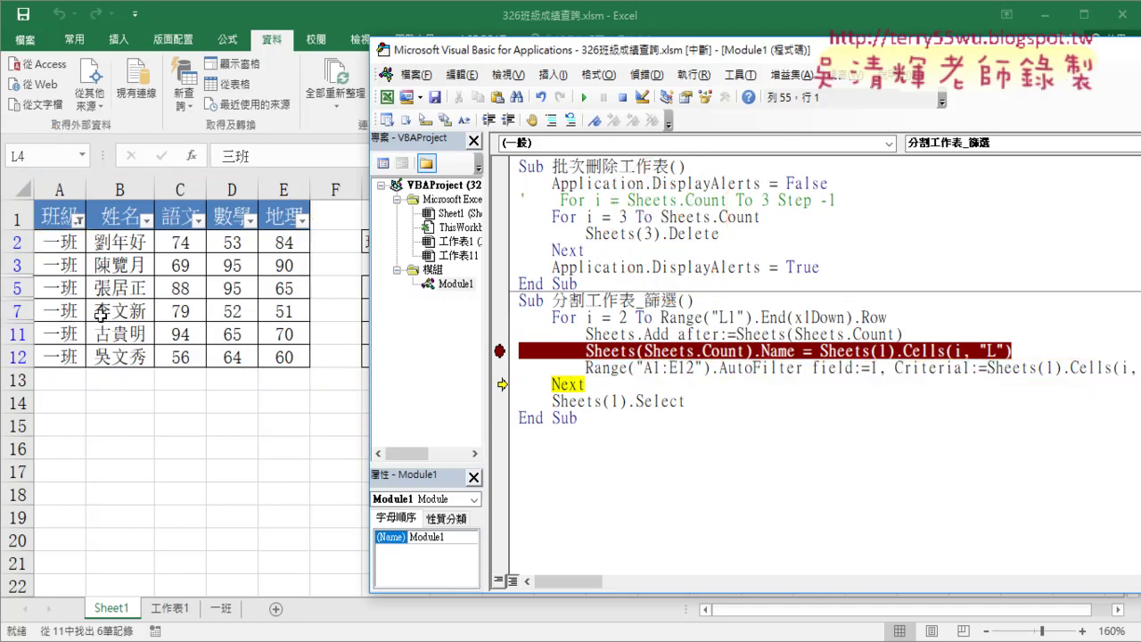
Insert a line after the AutoFilter line and start typing Range("A1:E12").Copy
left_click(695, 367)
key("Return")
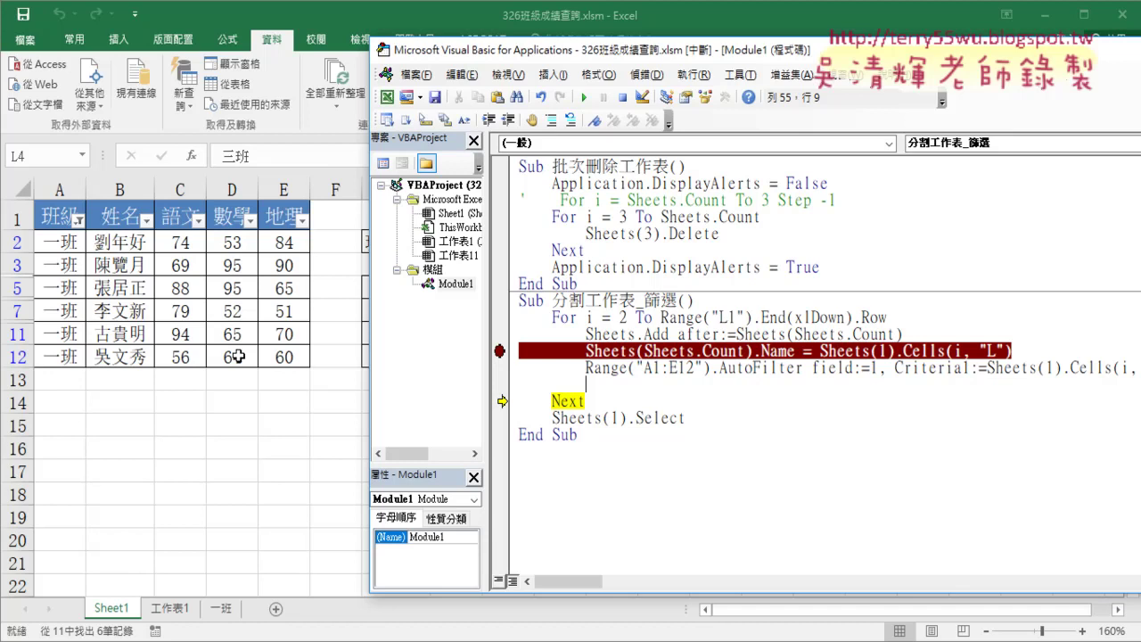
left_click(712, 367)
mouse_move(712, 368)
left_mouse_down()
mouse_move(586, 367)
mouse_move(588, 385)
left_mouse_up()
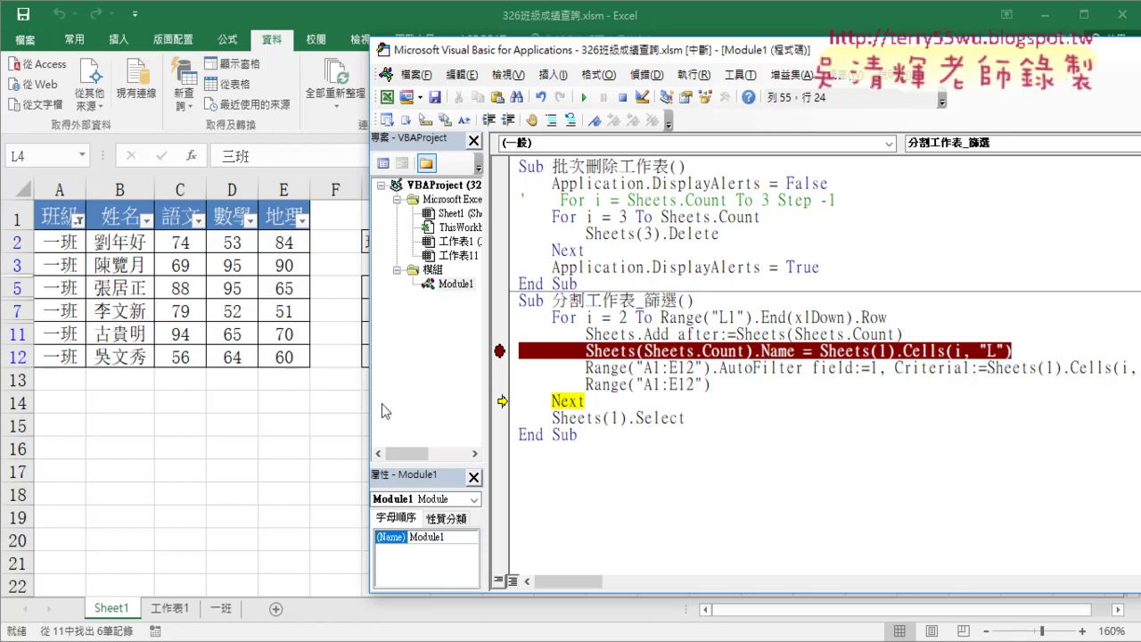
type(".")
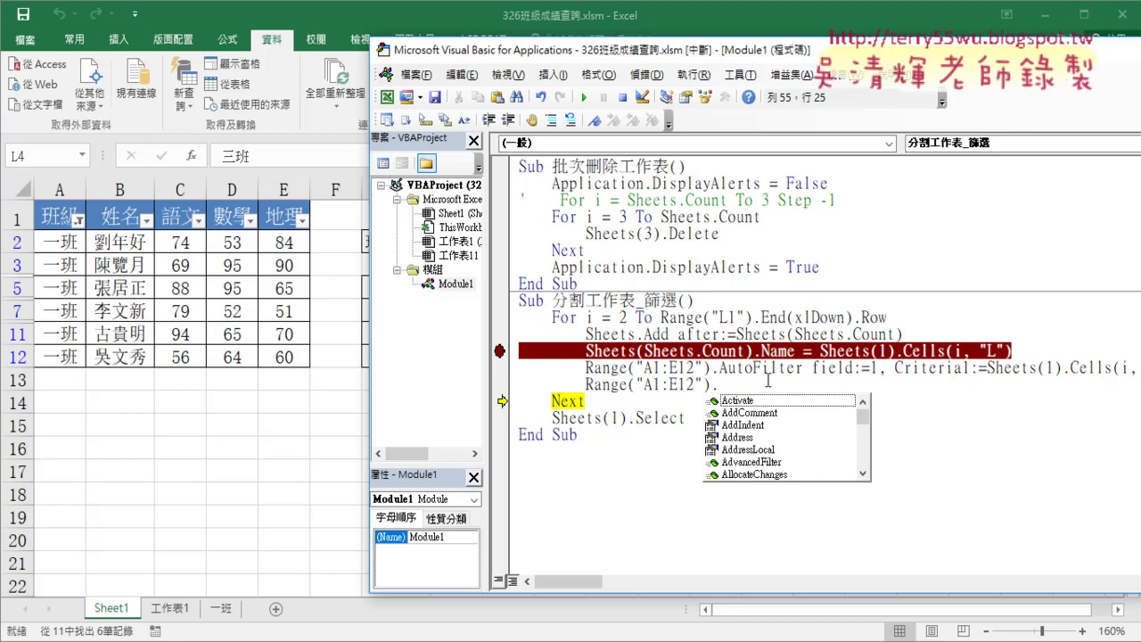
type("cop")
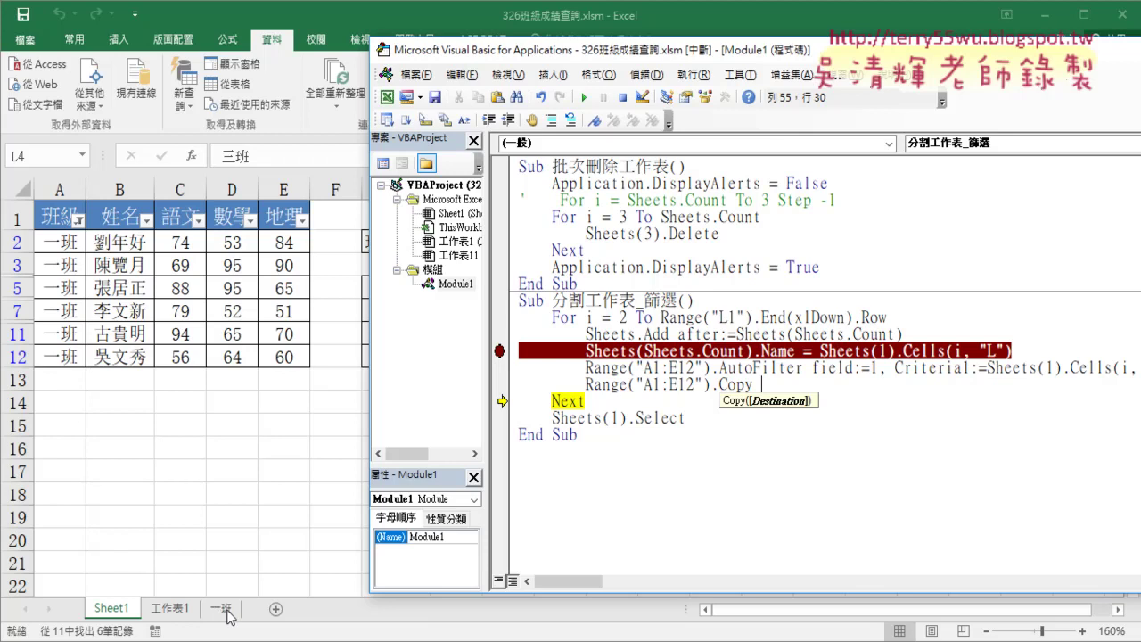
Give the Copy line the destination Range("A1")
left_click(222, 608)
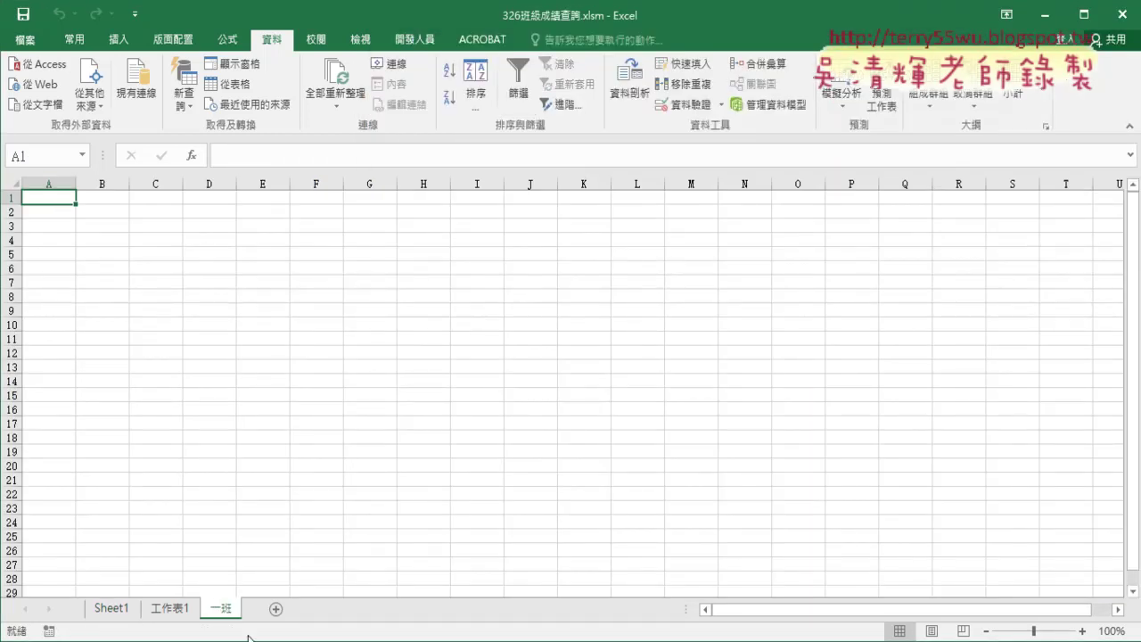
left_click(327, 589)
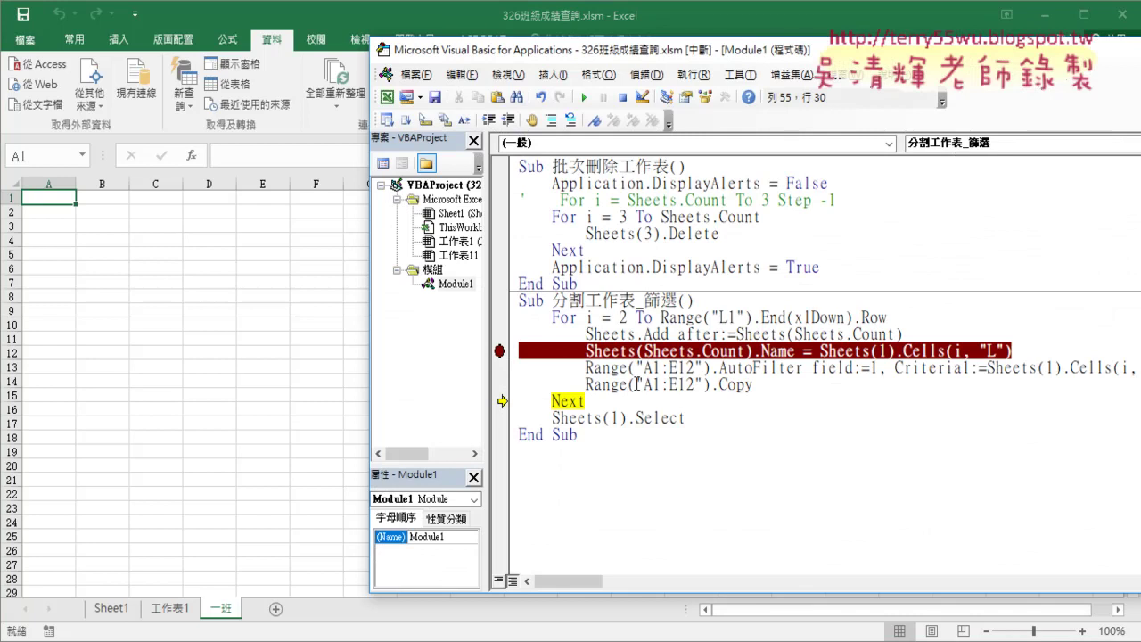
left_click_drag(660, 384, 585, 384)
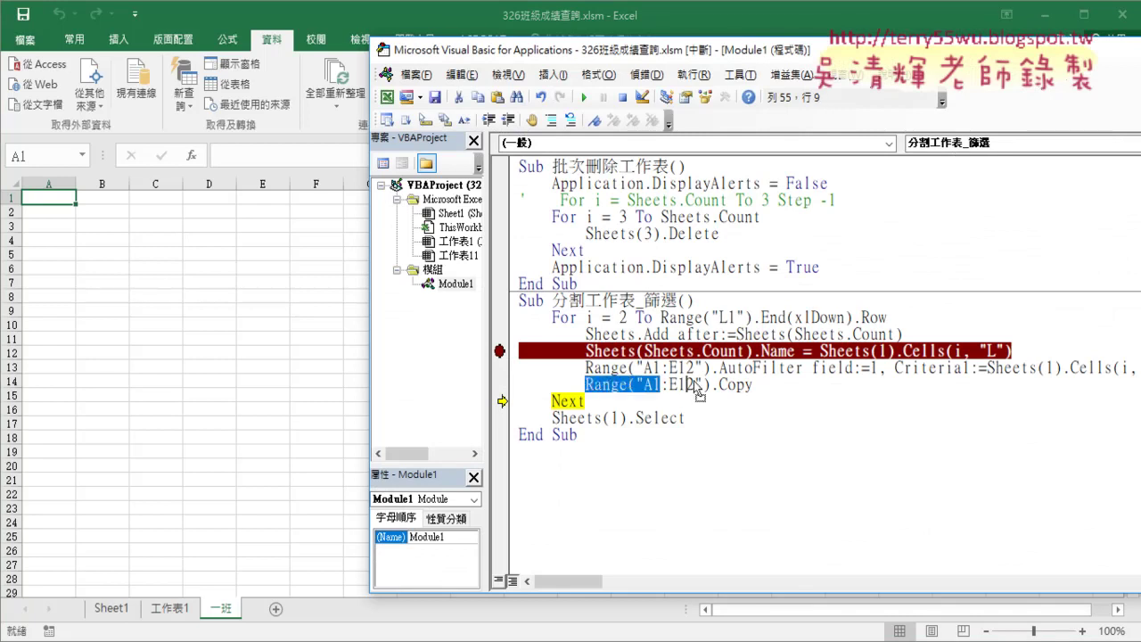
left_click_drag(695, 386, 764, 386)
type("Range(\"A1")
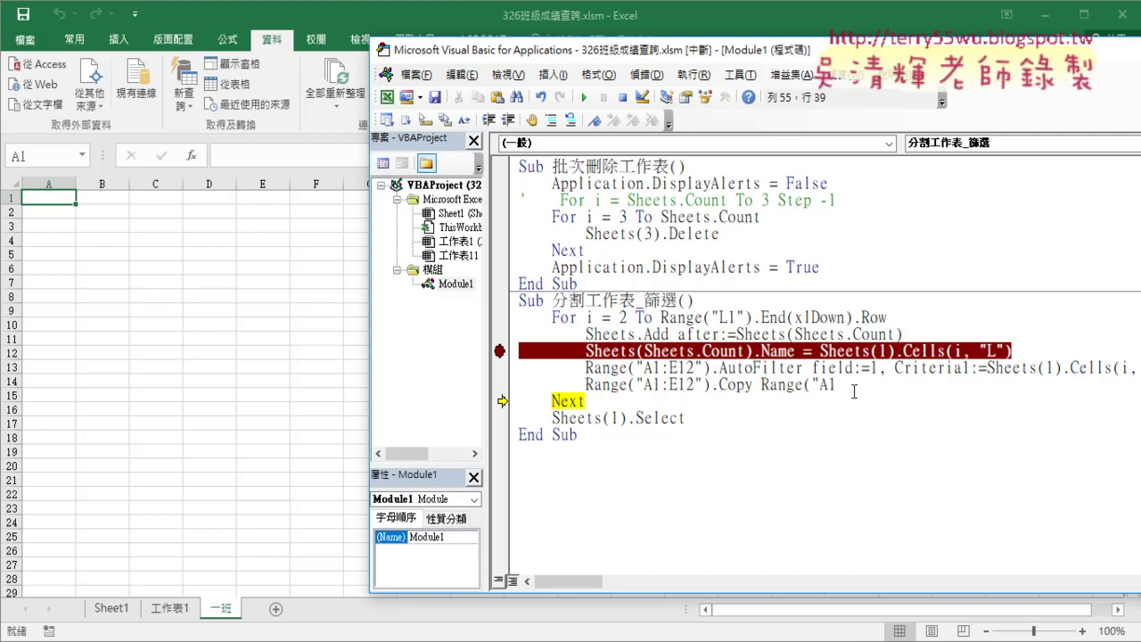
type("\")")
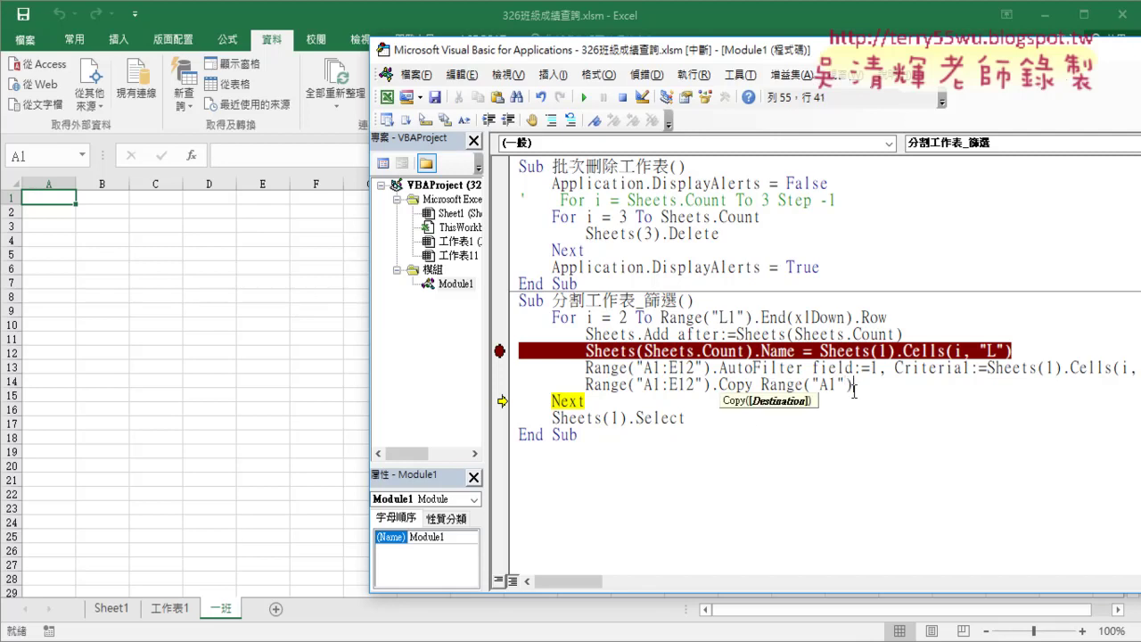
key("Down")
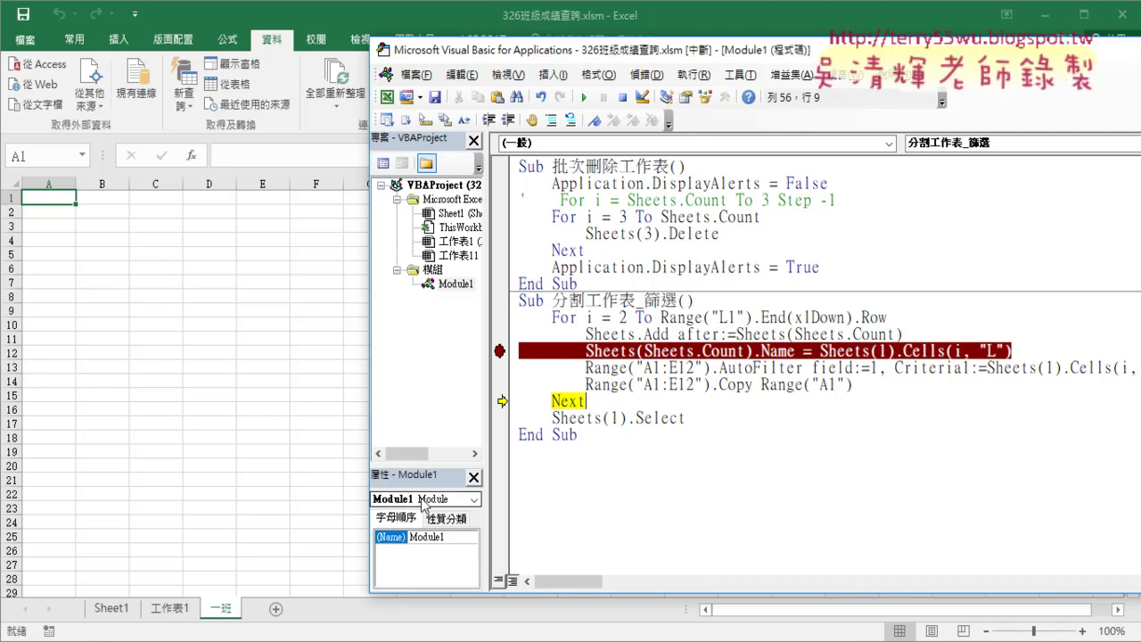
Prefix the AutoFilter line's Range("A1:E12") with Sheets(1)
left_click_drag(230, 625, 233, 599)
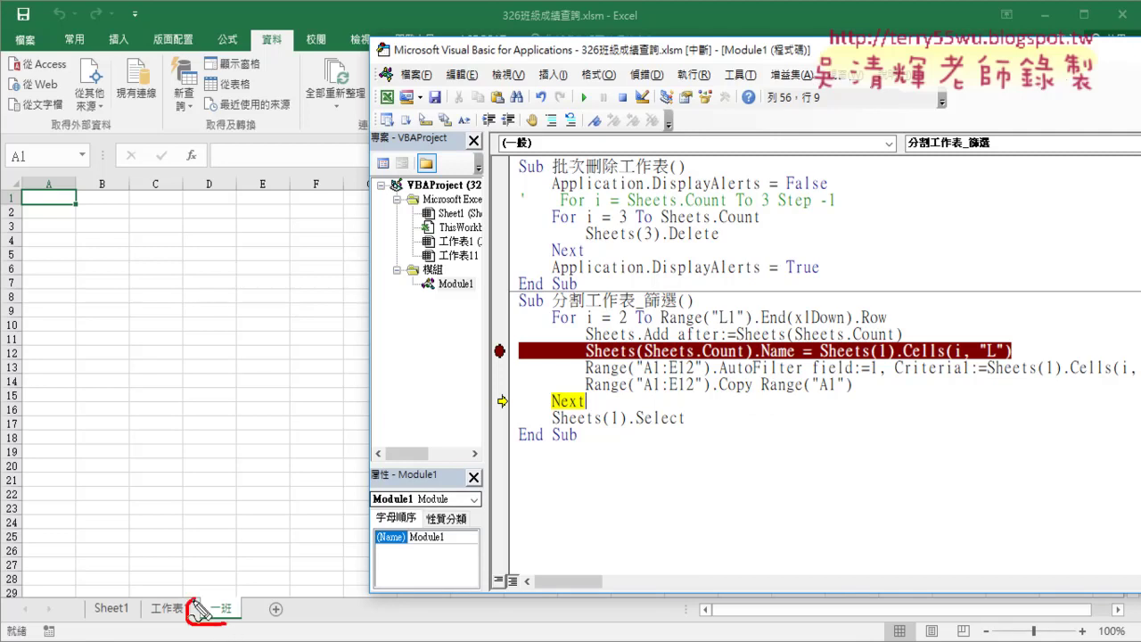
mouse_move(185, 523)
left_mouse_down()
mouse_move(210, 590)
mouse_move(219, 571)
left_mouse_up()
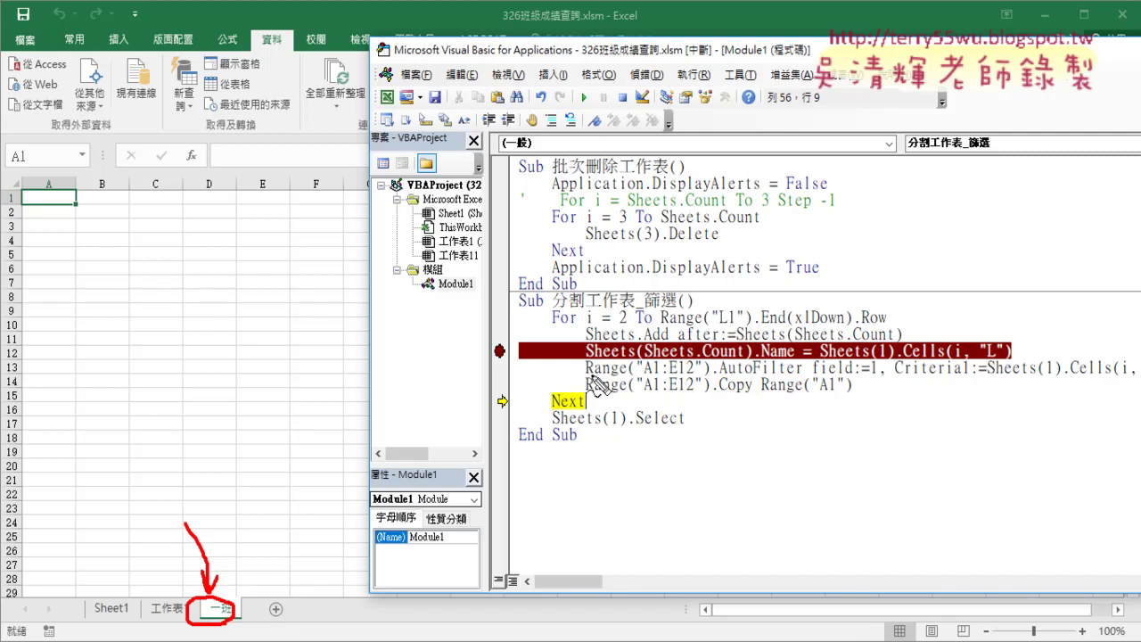
left_click_drag(586, 375, 706, 378)
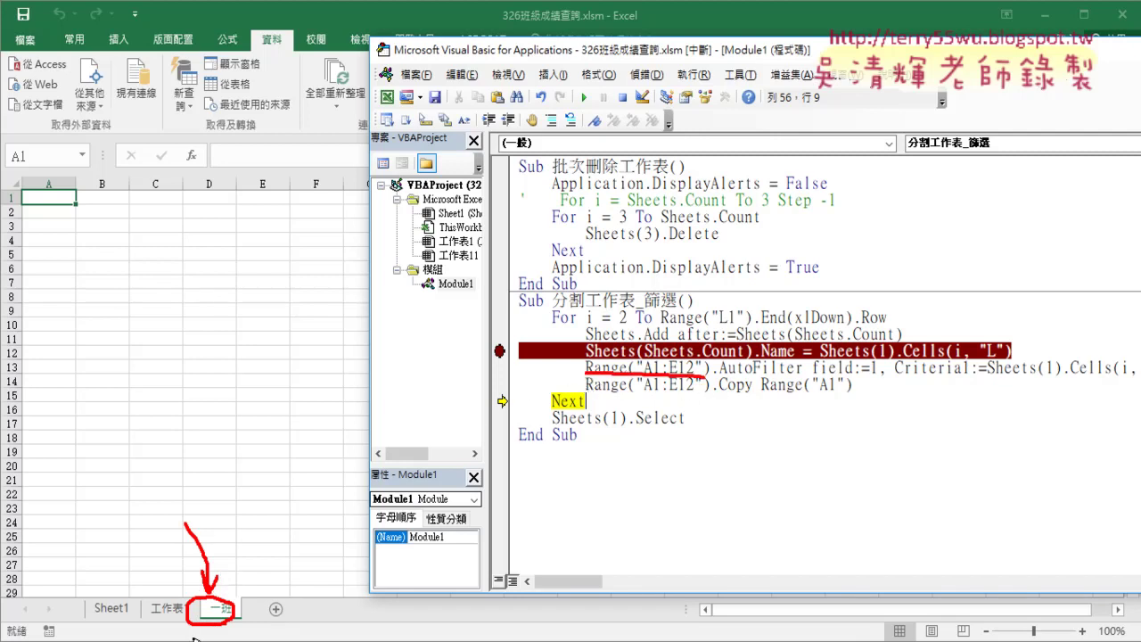
left_click_drag(130, 614, 92, 616)
mouse_move(207, 596)
left_mouse_down()
mouse_move(143, 575)
mouse_move(98, 608)
left_mouse_up()
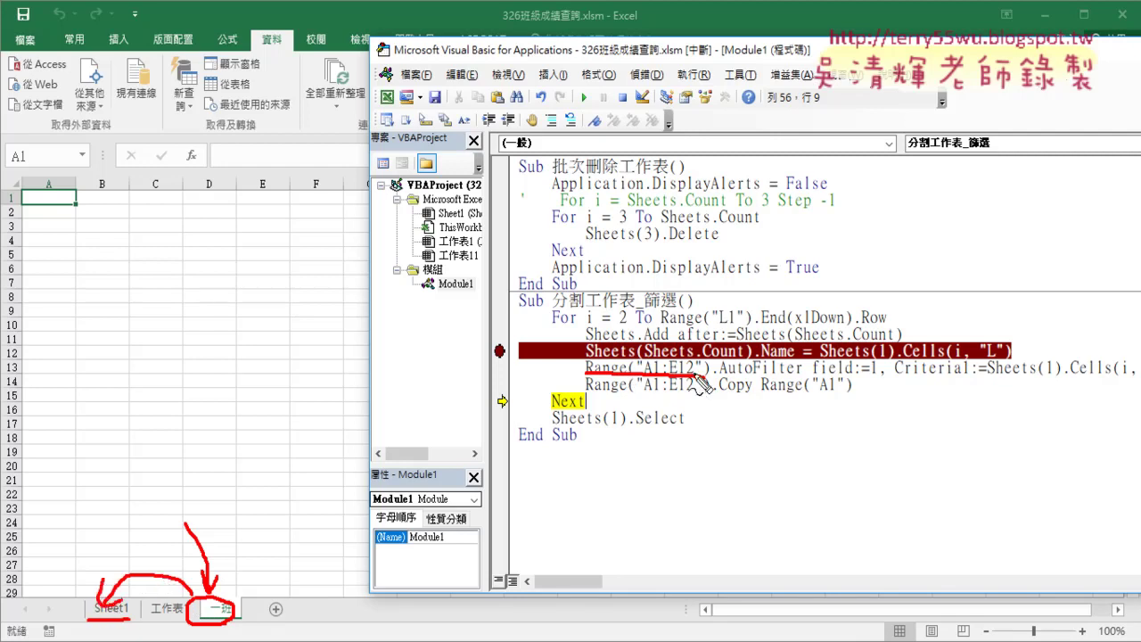
key("Escape")
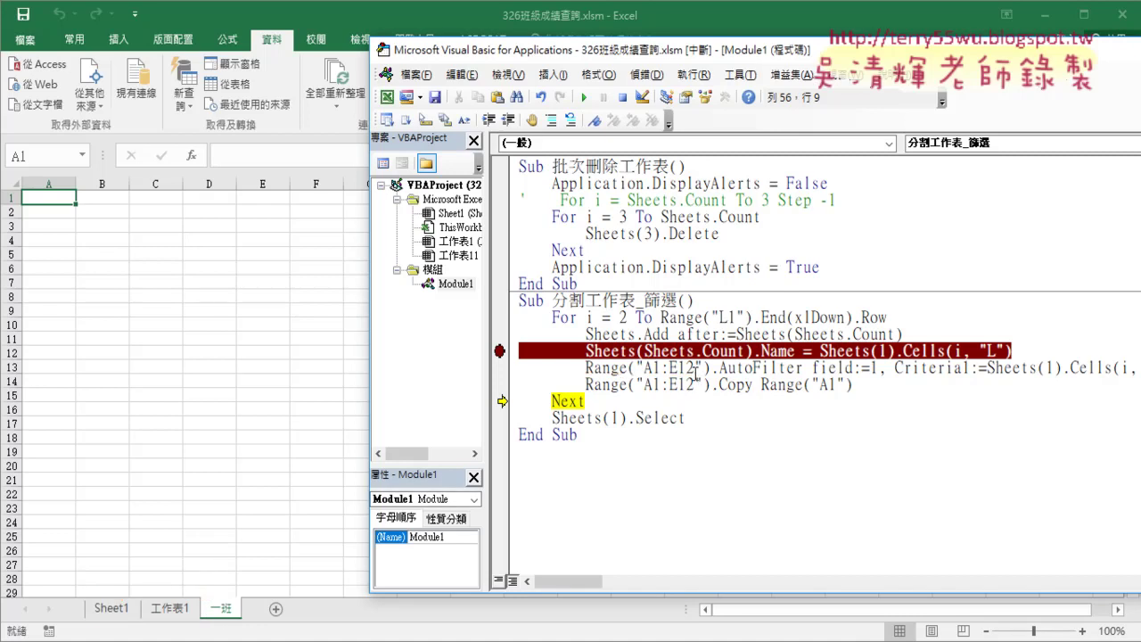
left_click_drag(711, 368, 587, 368)
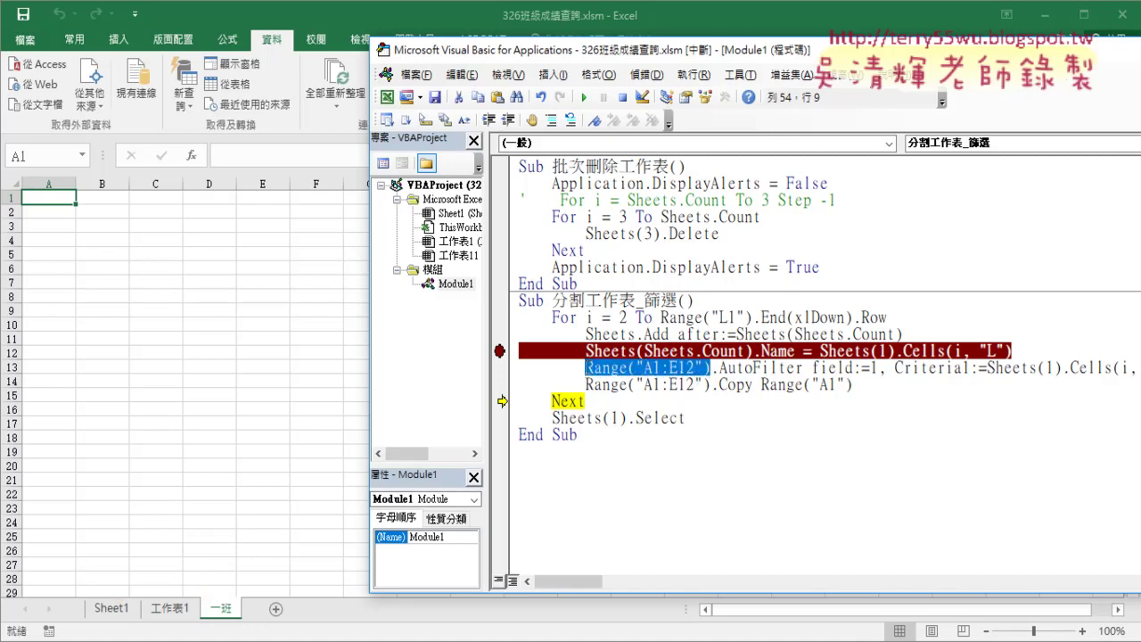
left_click_drag(903, 351, 819, 351)
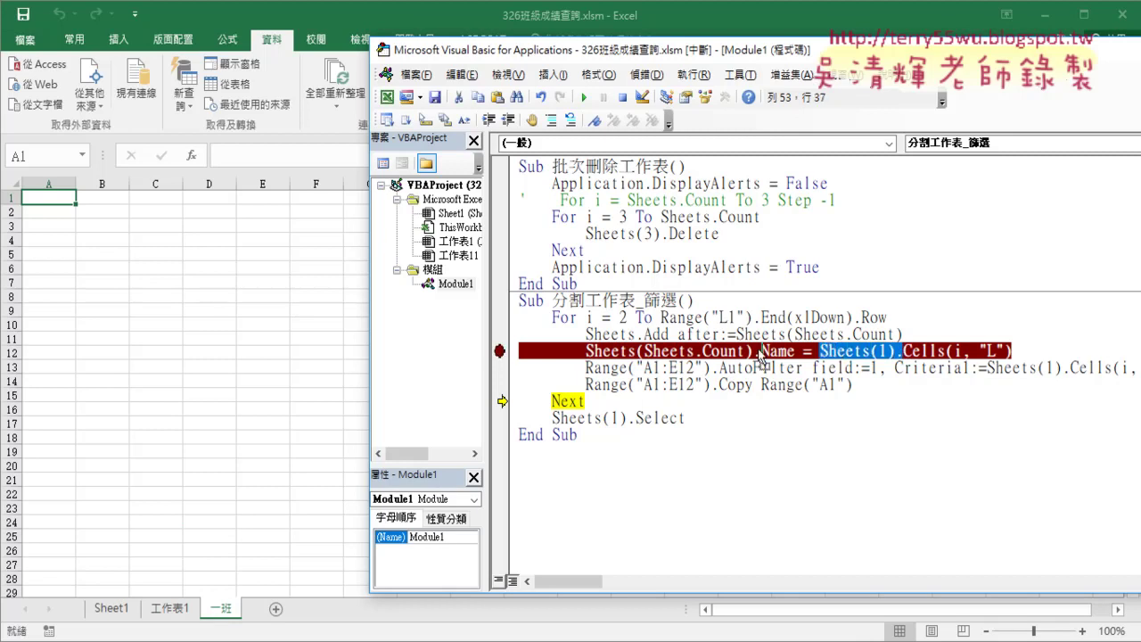
key("ctrl+c")
left_click(586, 368)
key("ctrl+v")
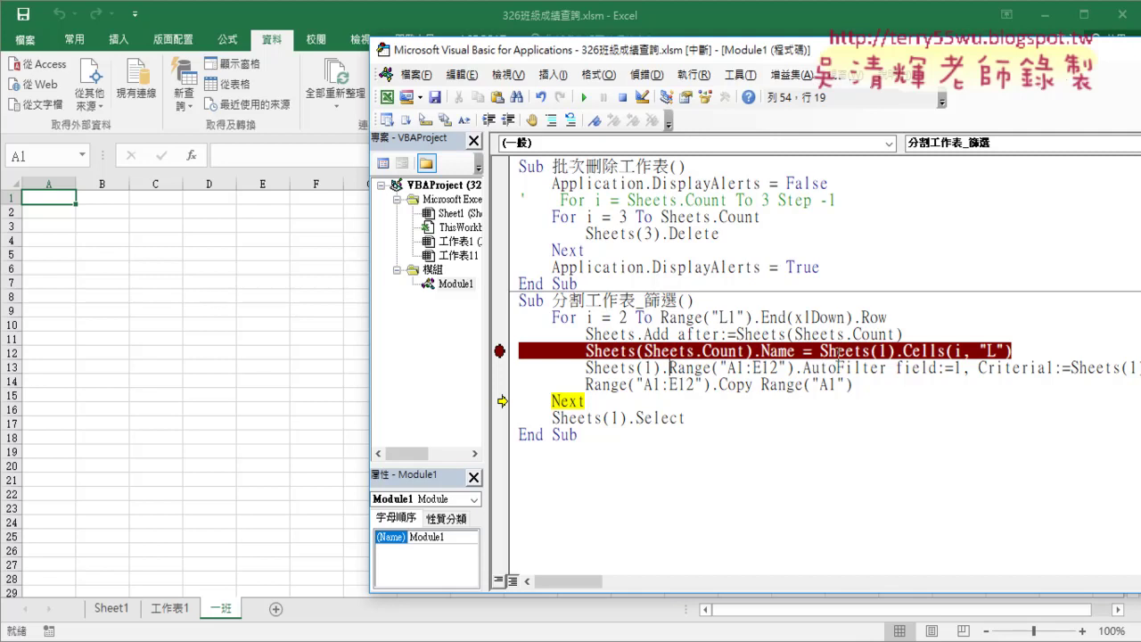
Qualify the Copy line's source range with Sheets(1). and make it the next statement
left_click_drag(668, 368, 585, 368)
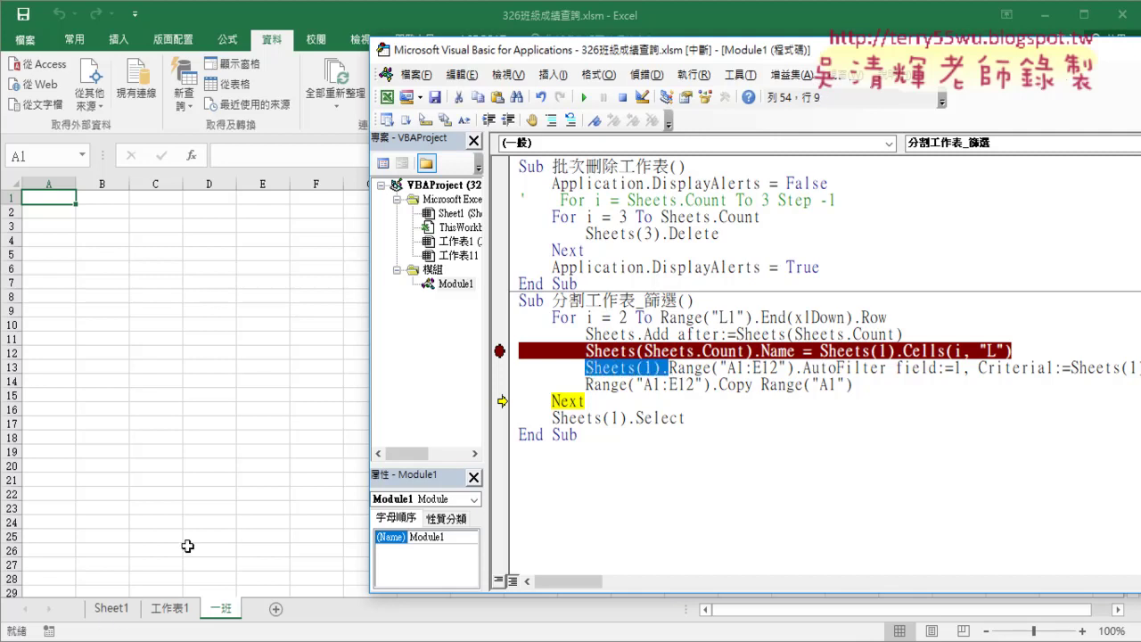
left_click(584, 384)
key("ctrl+v")
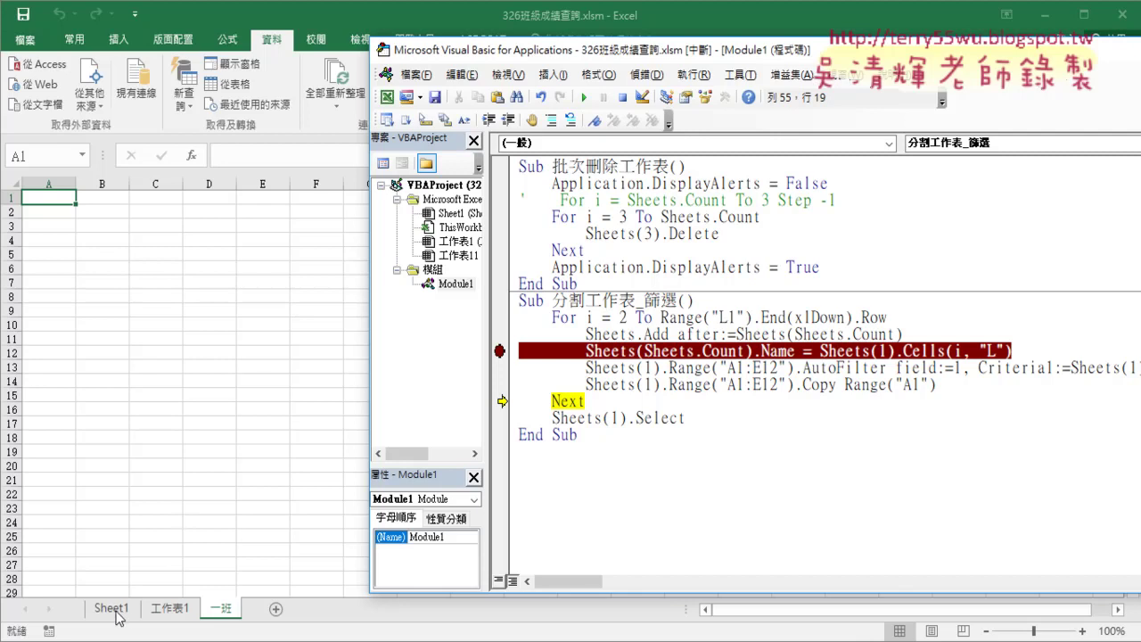
left_click_drag(843, 385, 938, 385)
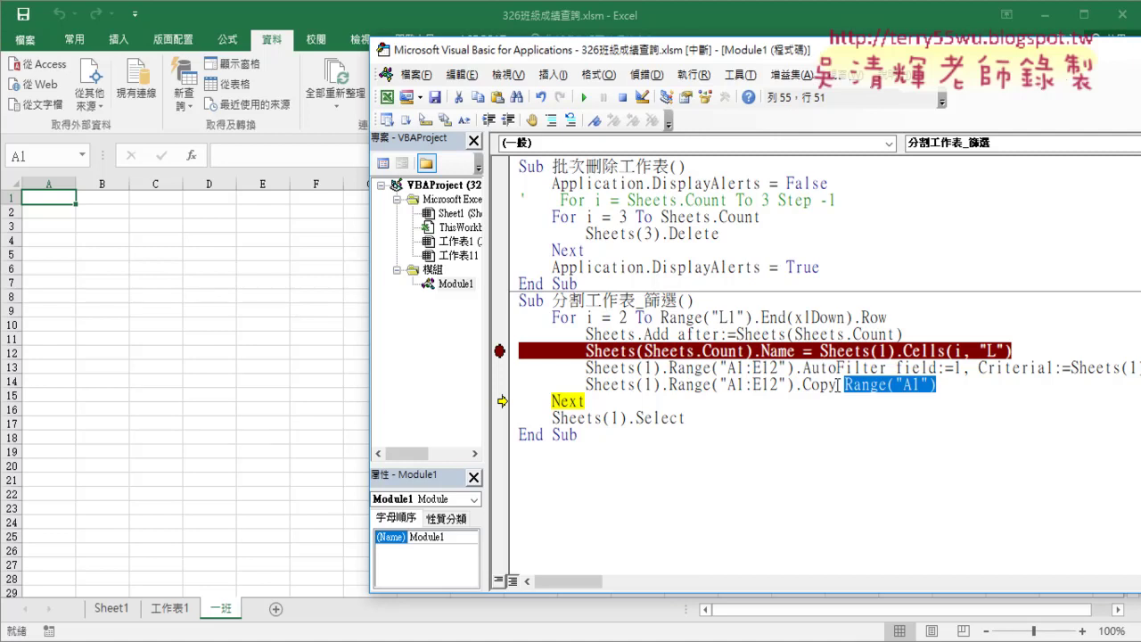
left_click_drag(838, 384, 587, 384)
left_click(670, 384)
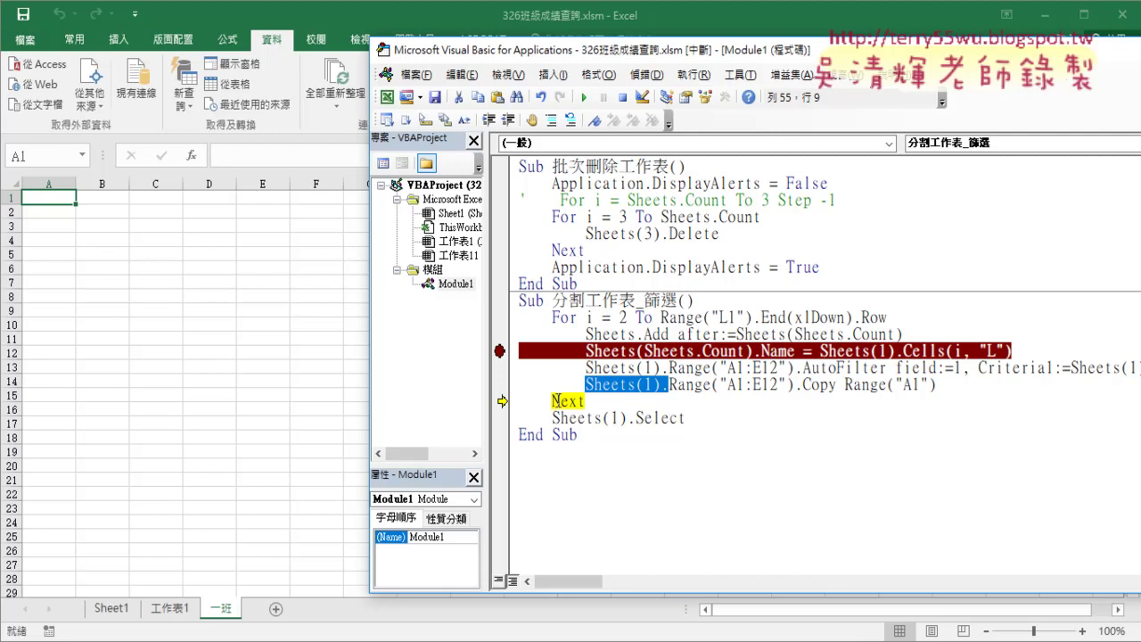
left_click_drag(503, 401, 507, 380)
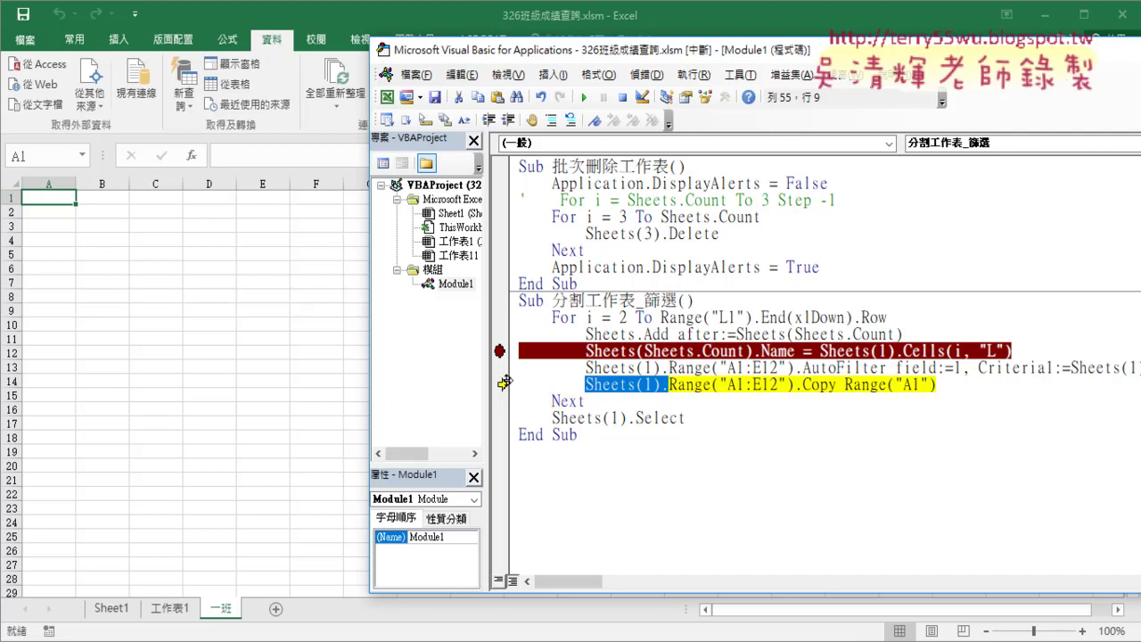
Step through copying rows into 一班, then adding and naming the 二班 sheet
key("F8")
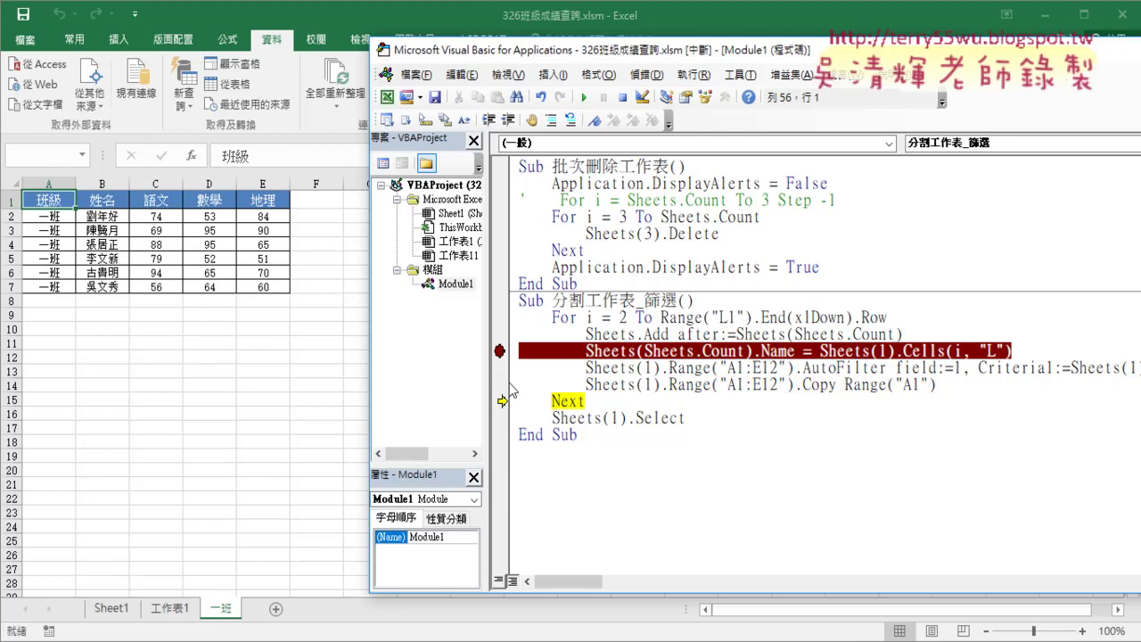
key("F8")
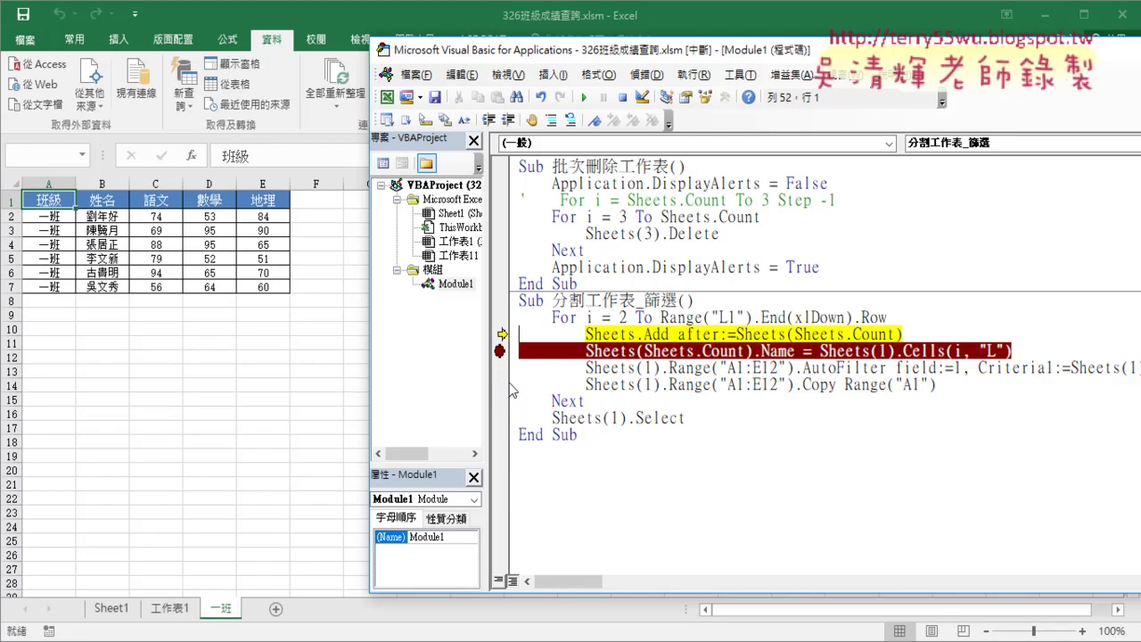
key("F8")
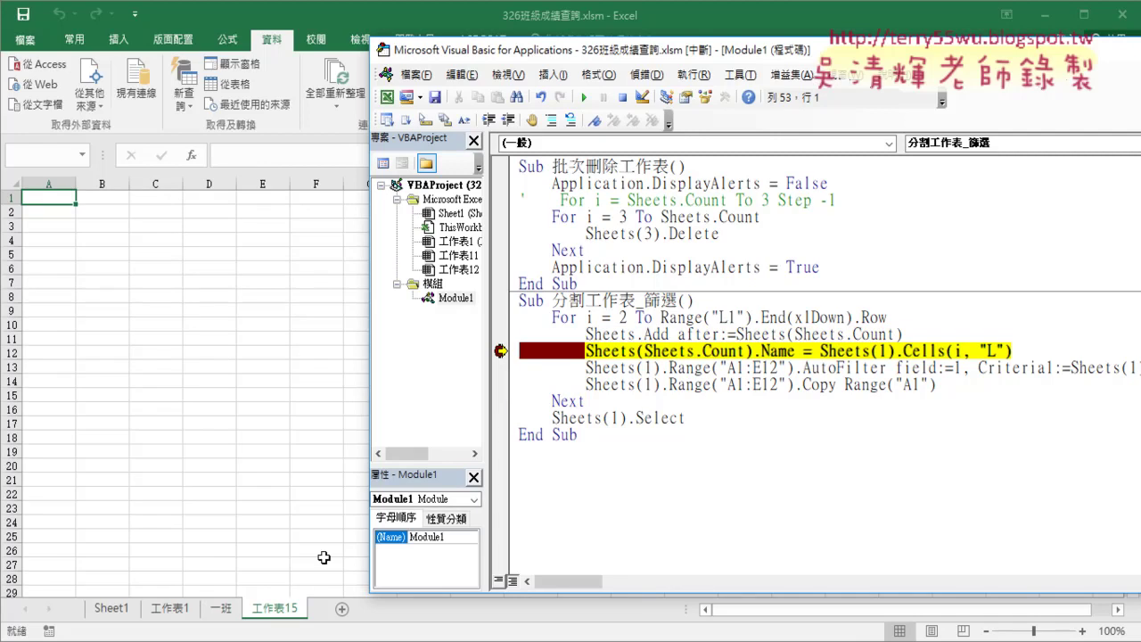
left_click_drag(505, 592, 510, 531)
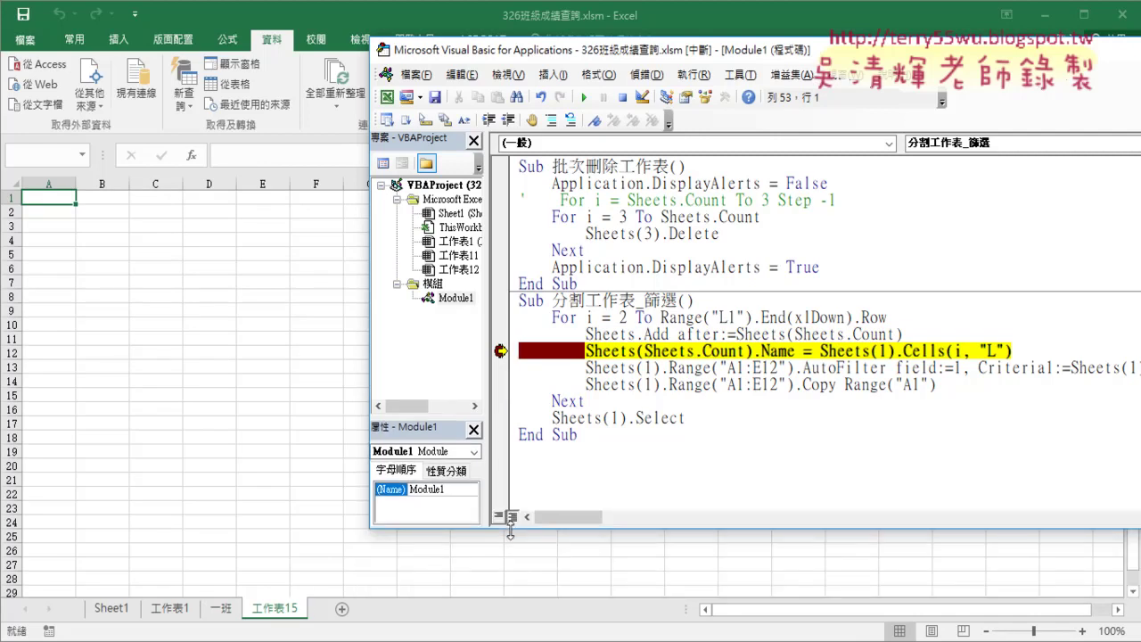
key("F8")
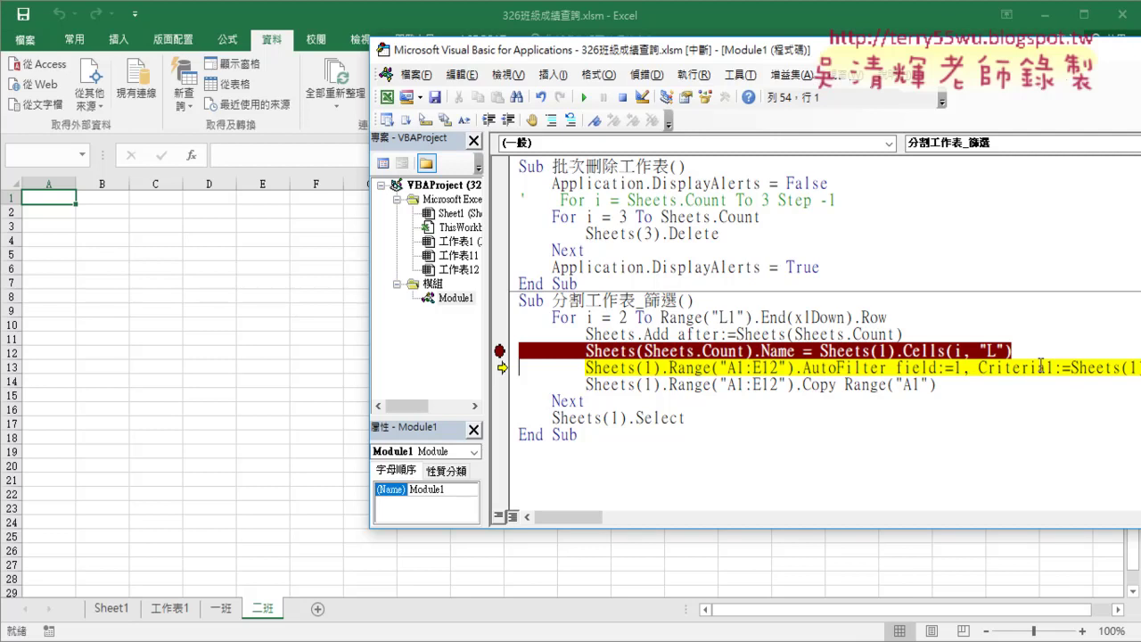
left_click_drag(488, 333, 416, 333)
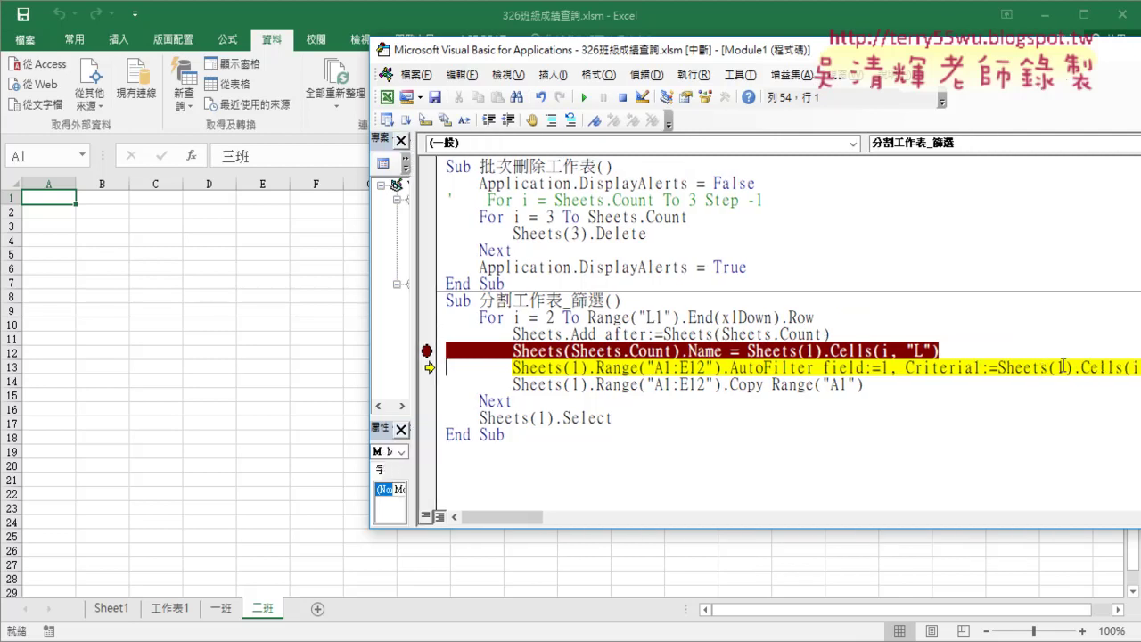
Step through filtering and copying 二班 and 三班 rows until End Sub
key("F8")
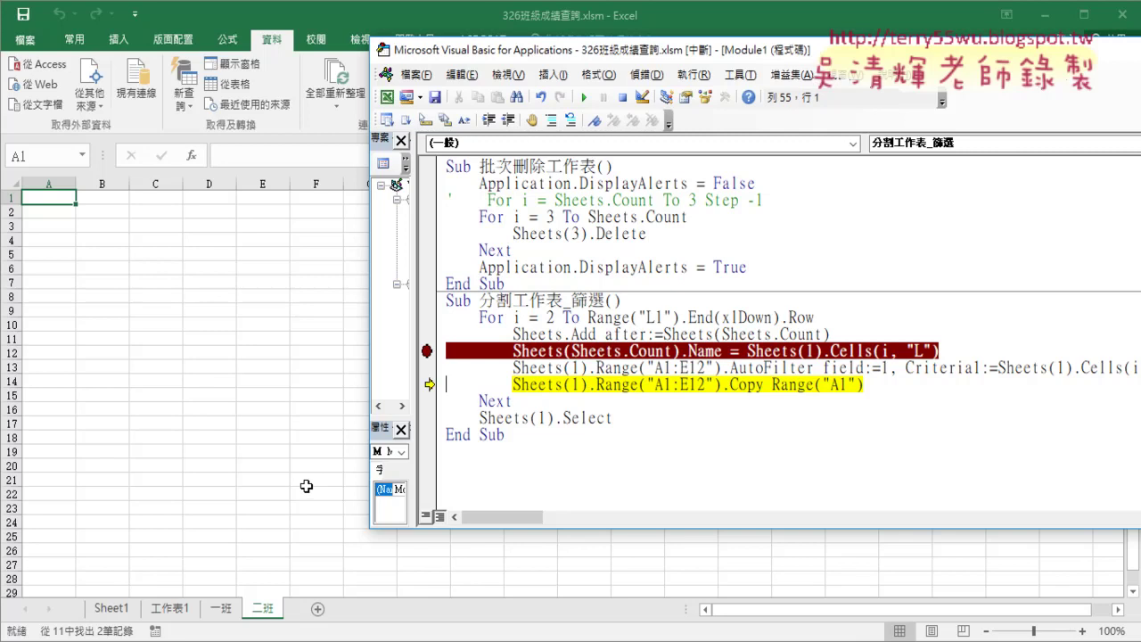
left_click(671, 384)
key("F8")
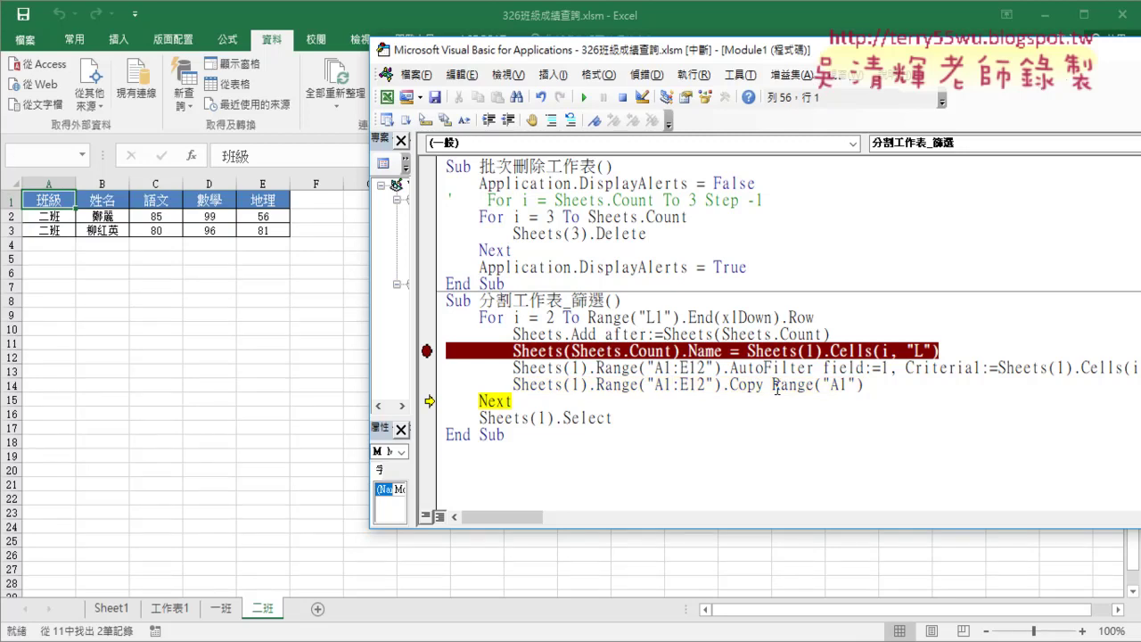
key("F8")
key("F8")
key("F8")
key("F8")
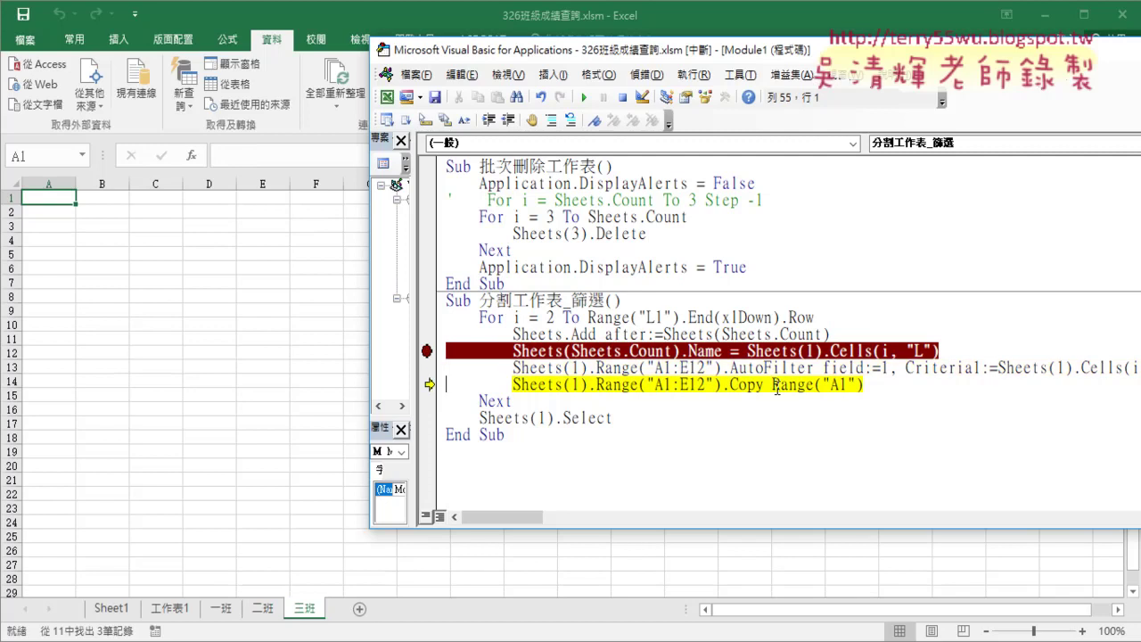
key("F8")
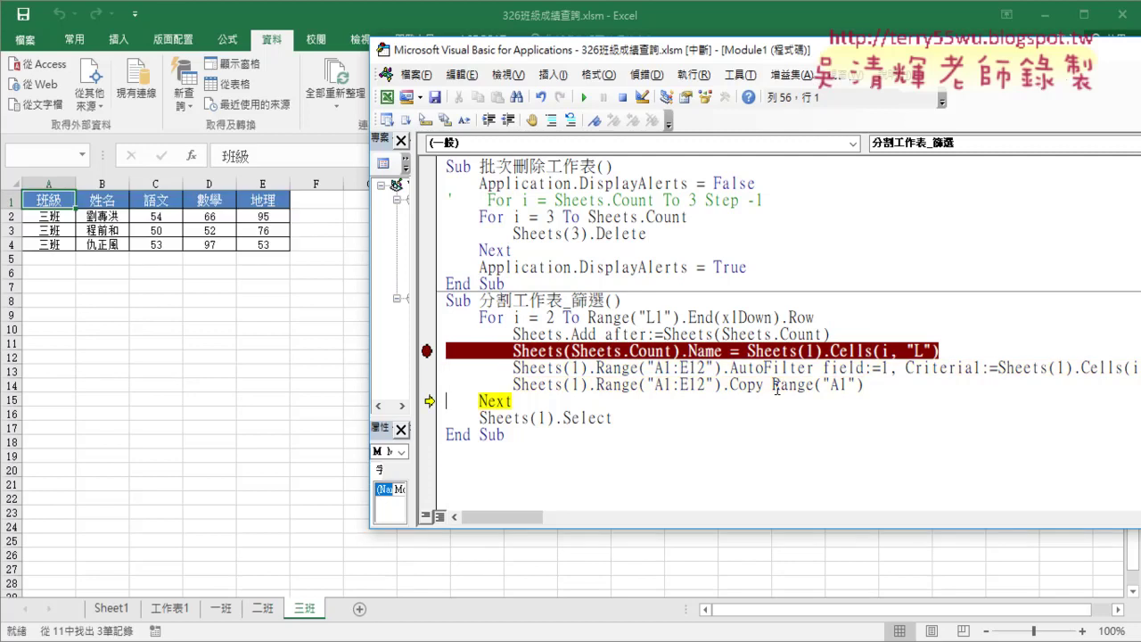
key("F8")
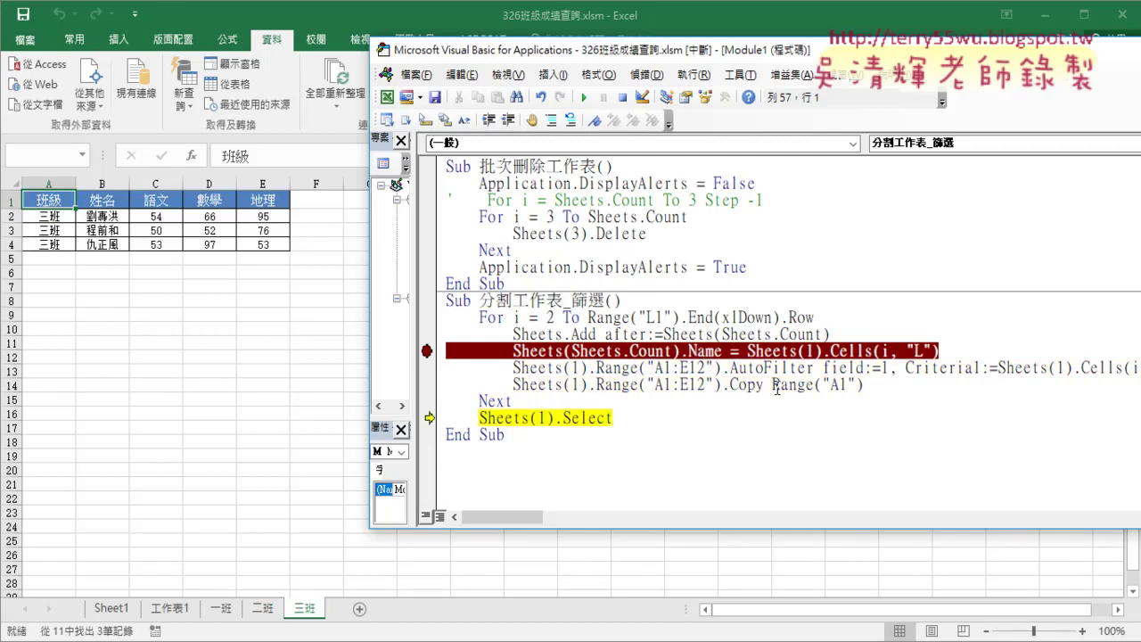
key("F8")
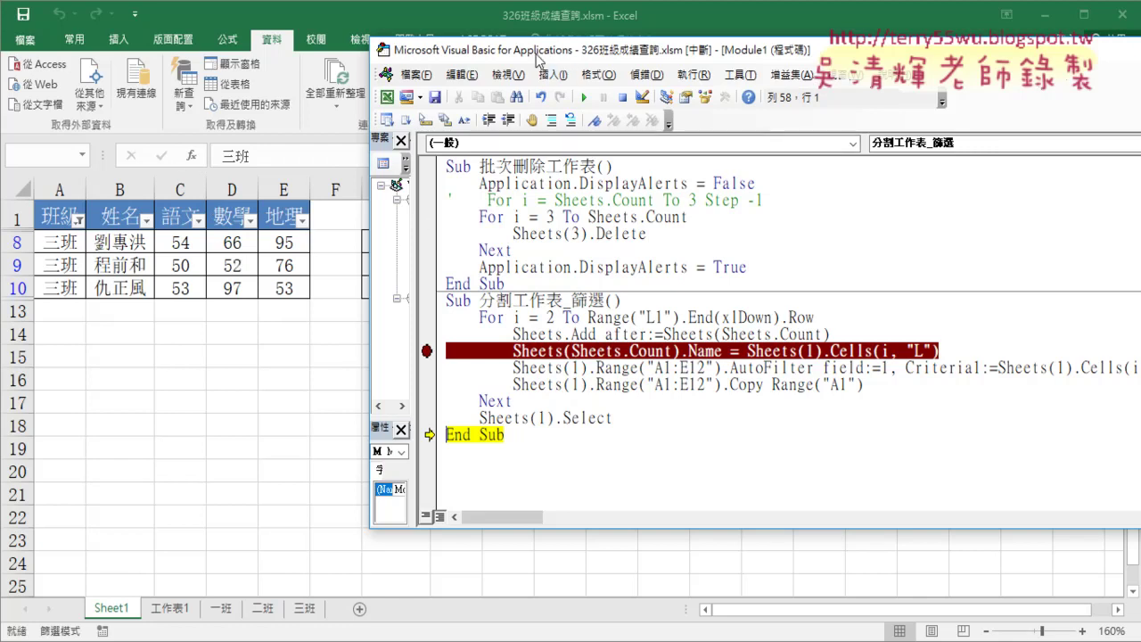
Insert a blank line after Sheets(1).Select, just above End Sub
left_click_drag(538, 58, 624, 128)
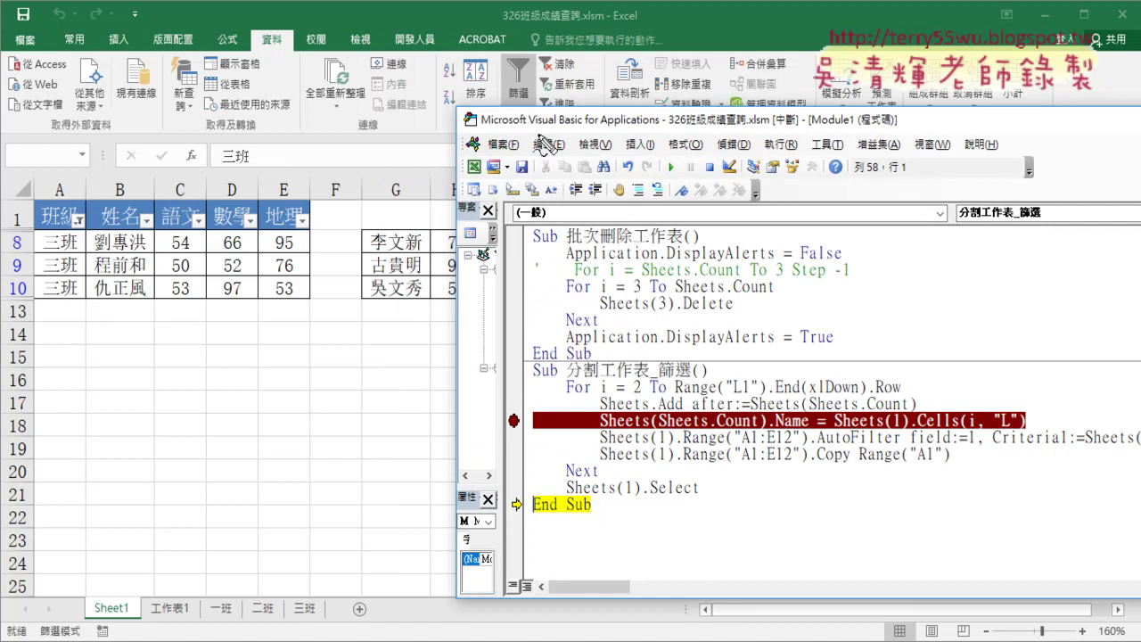
left_click_drag(544, 133, 540, 127)
mouse_move(316, 281)
left_mouse_down()
mouse_move(450, 177)
mouse_move(472, 114)
left_mouse_up()
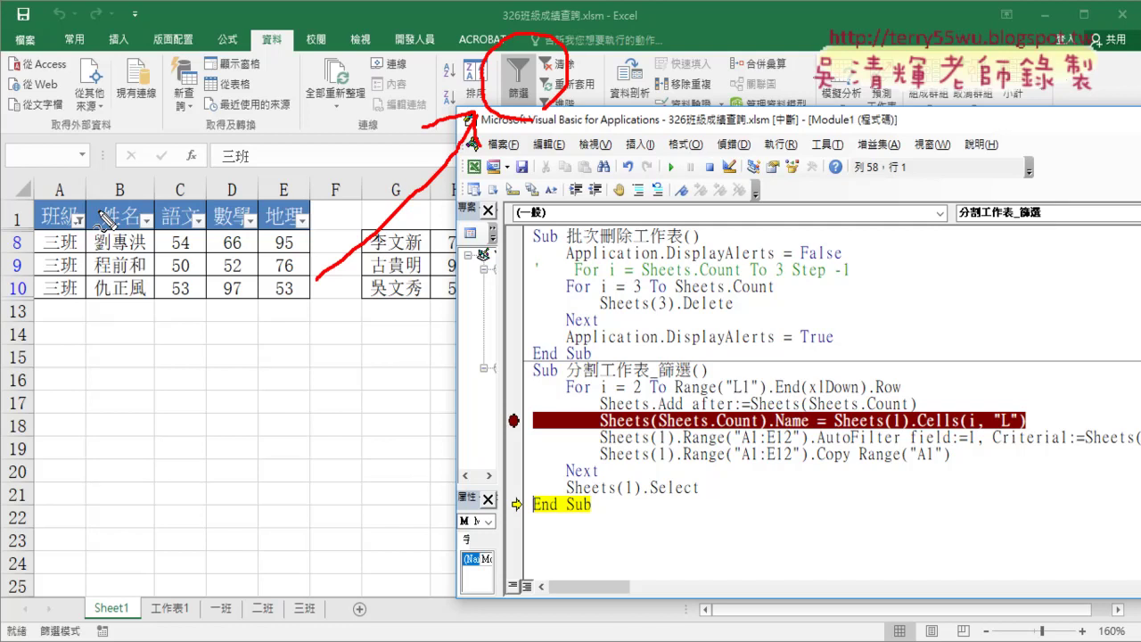
left_click(718, 487)
key("Return")
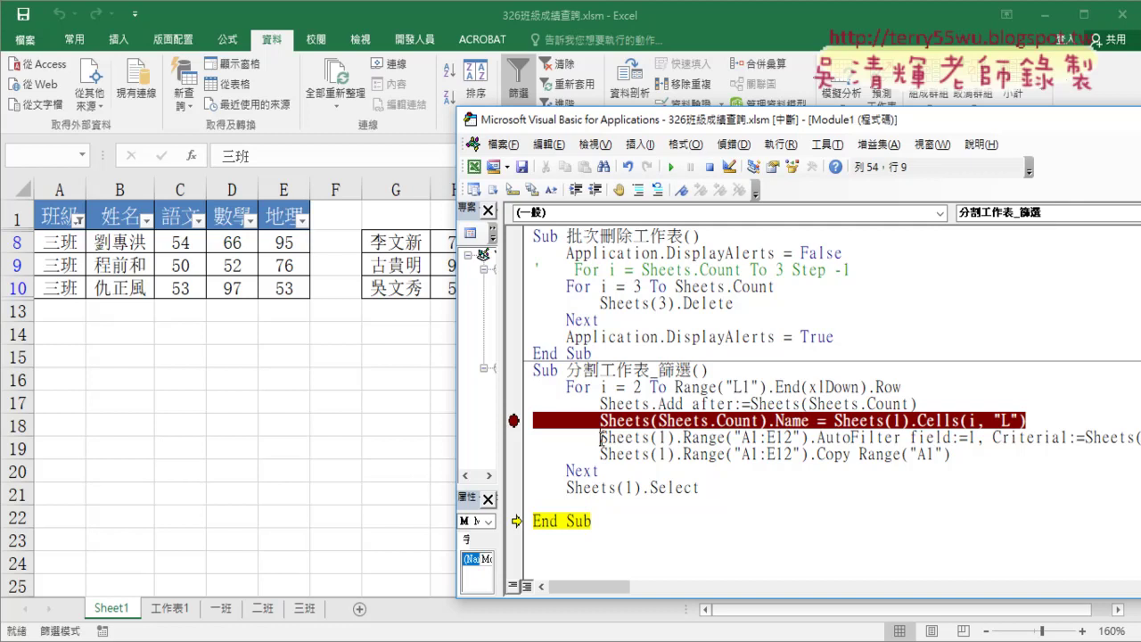
Paste Sheets(1).Range("A1:E12").AutoFilter before End Sub and run it to clear the filter
left_click_drag(600, 438, 900, 437)
key("ctrl+c")
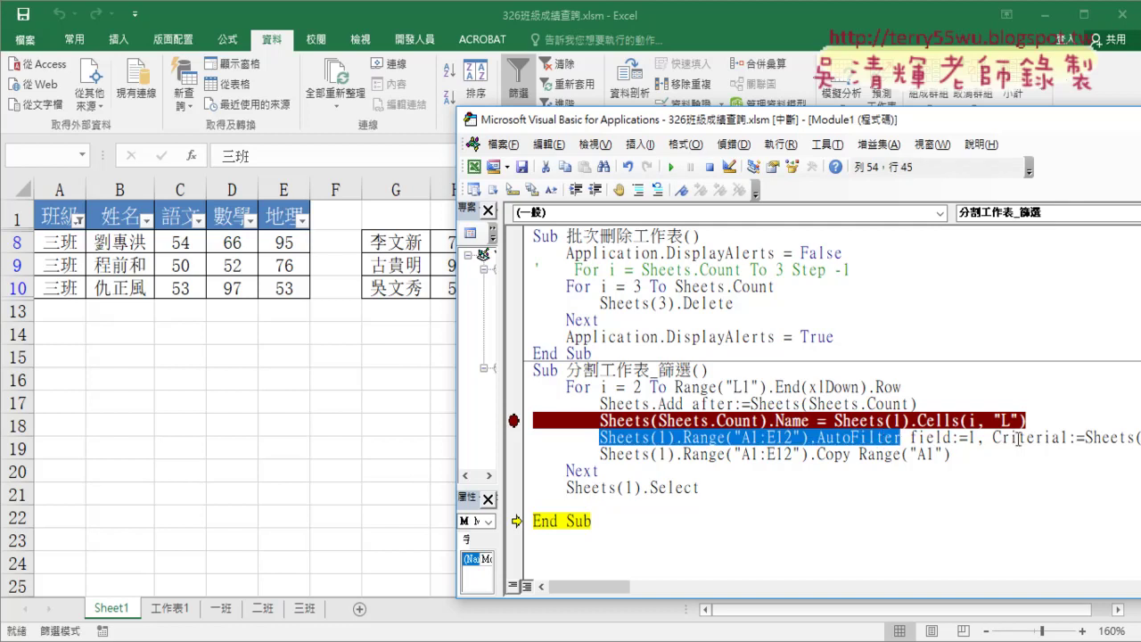
left_click(724, 504)
key("ctrl+v")
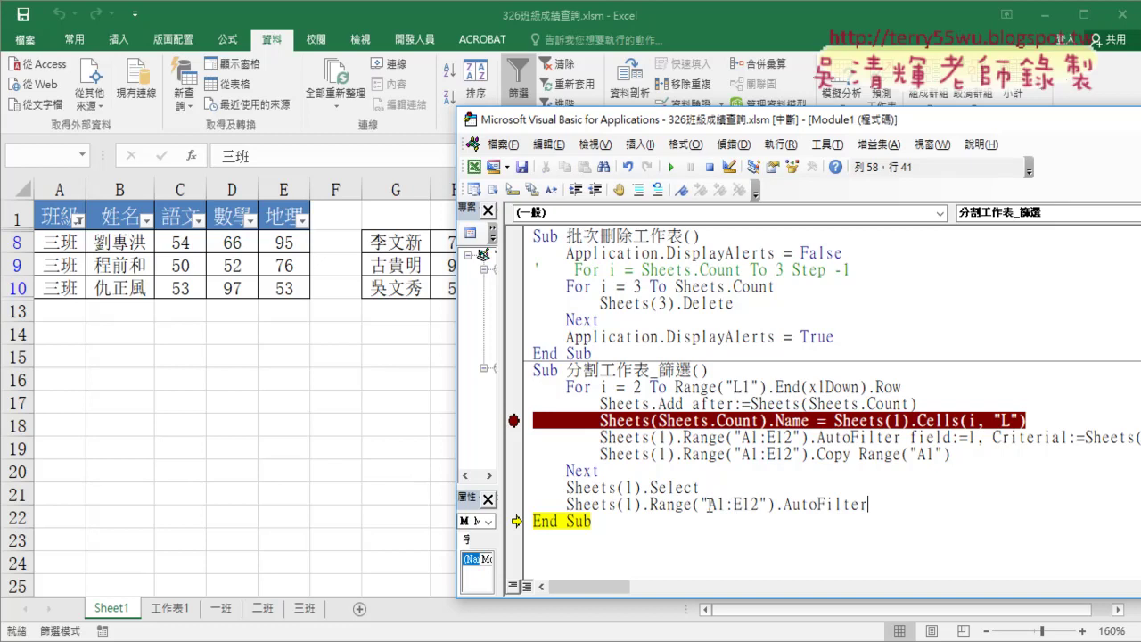
left_click_drag(517, 520, 517, 505)
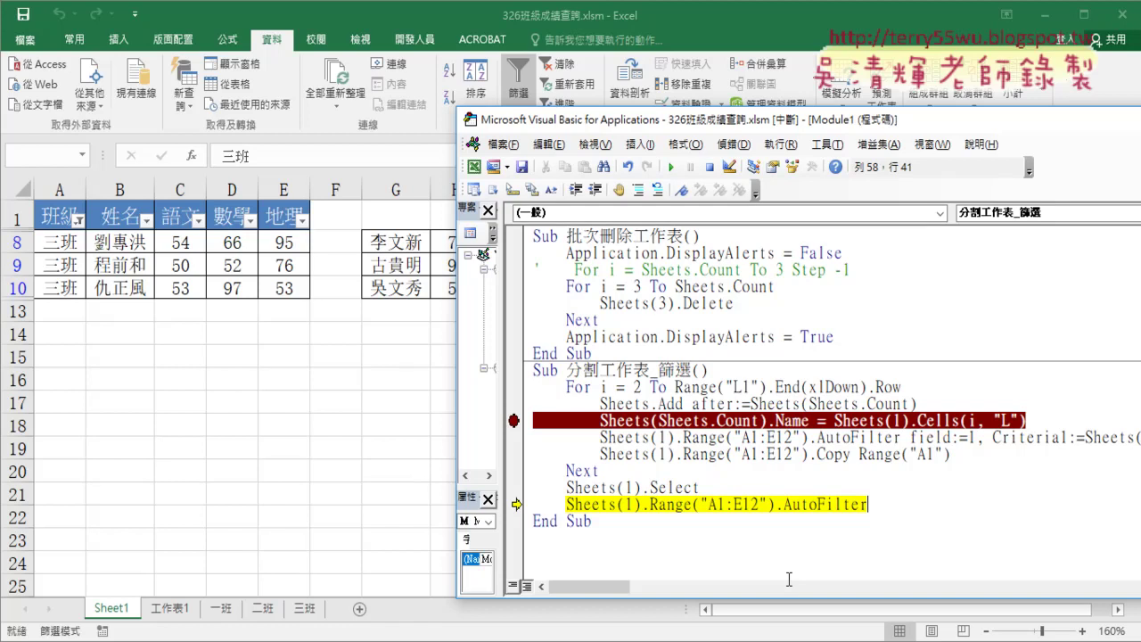
key("F8")
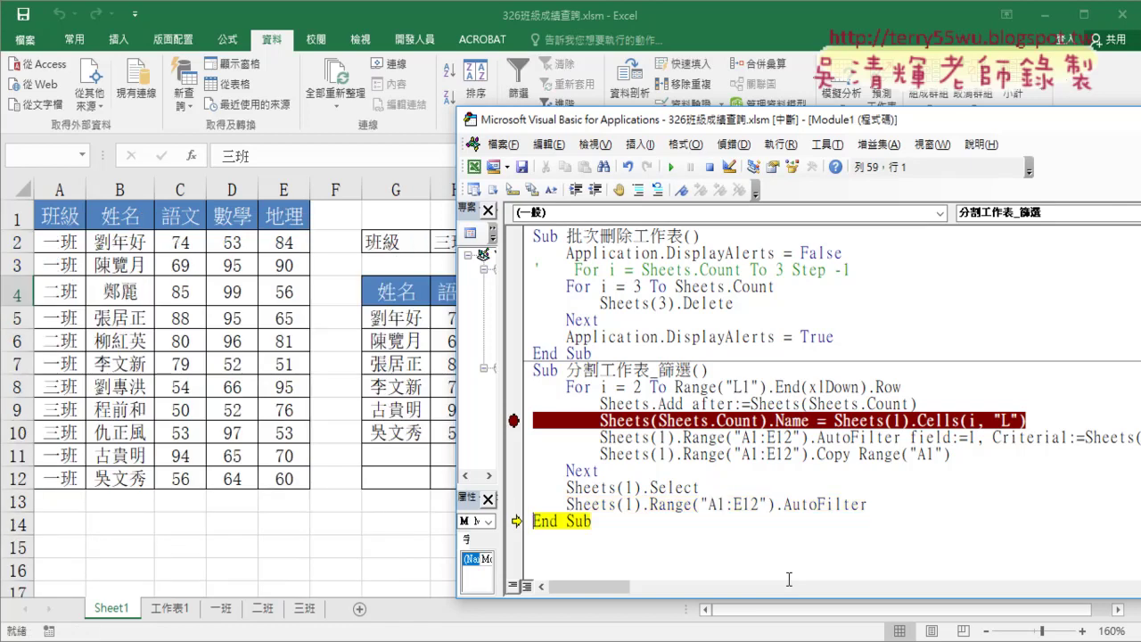
mouse_move(132, 501)
left_mouse_down()
mouse_move(30, 476)
mouse_move(286, 267)
mouse_move(220, 483)
left_mouse_up()
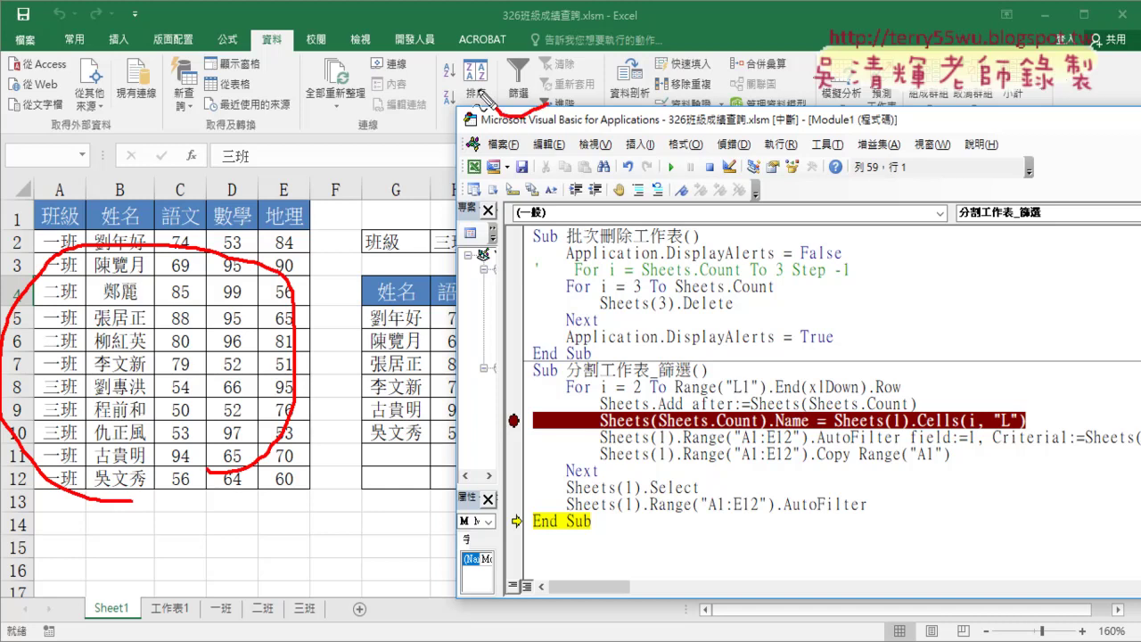
left_click_drag(545, 105, 474, 127)
left_click_drag(786, 514, 863, 515)
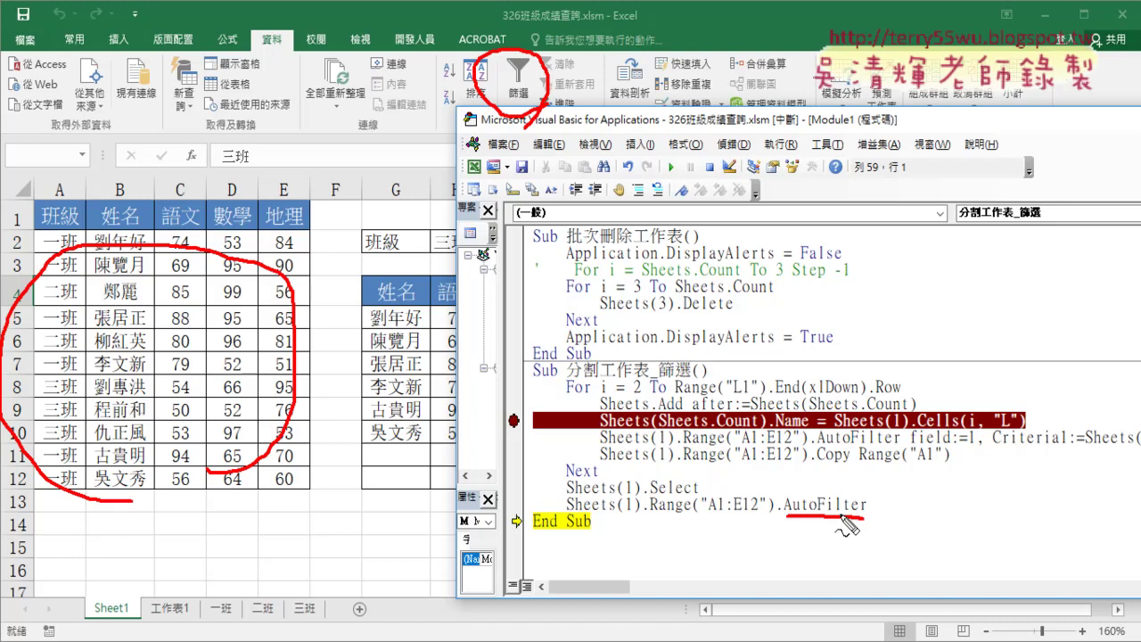
key("Escape")
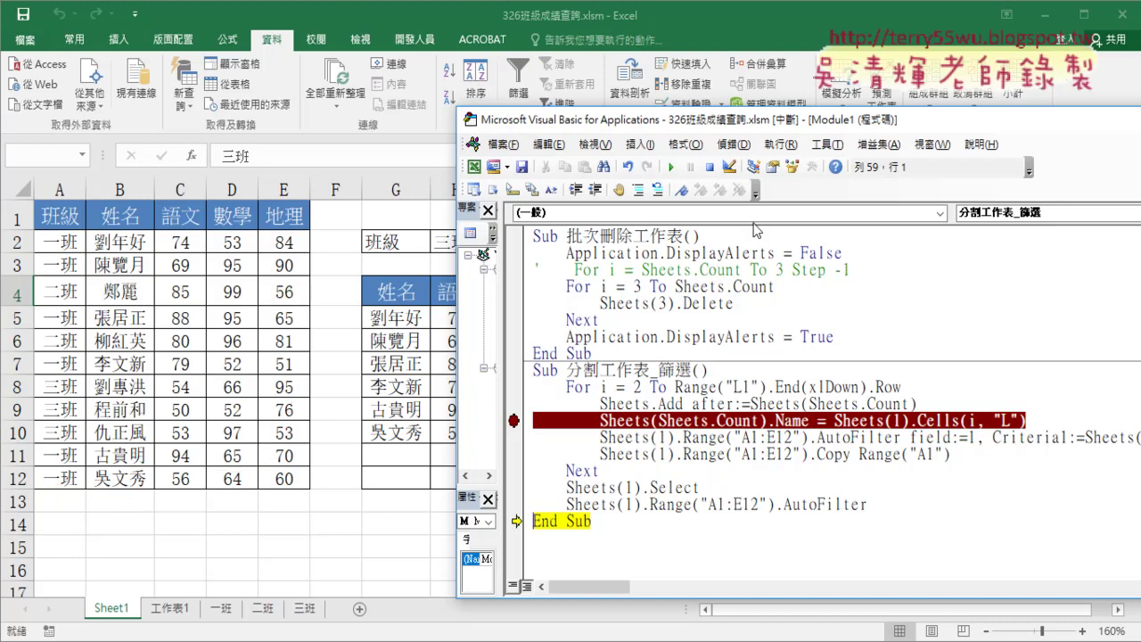
left_click_drag(591, 119, 886, 117)
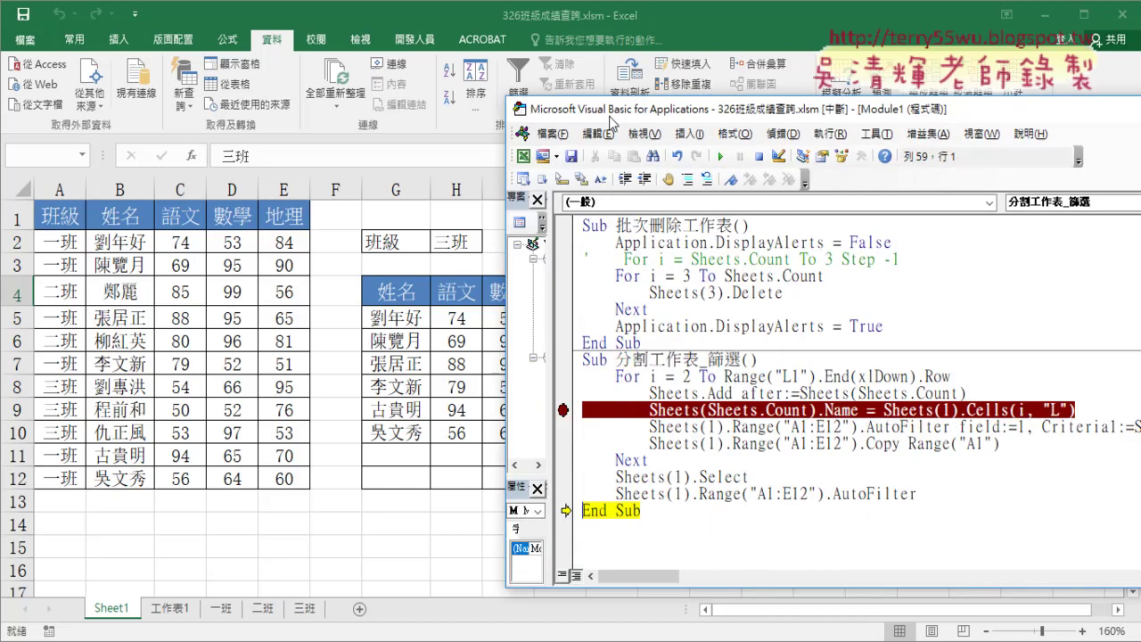
left_click_drag(850, 129, 339, 115)
left_click_drag(349, 353, 482, 353)
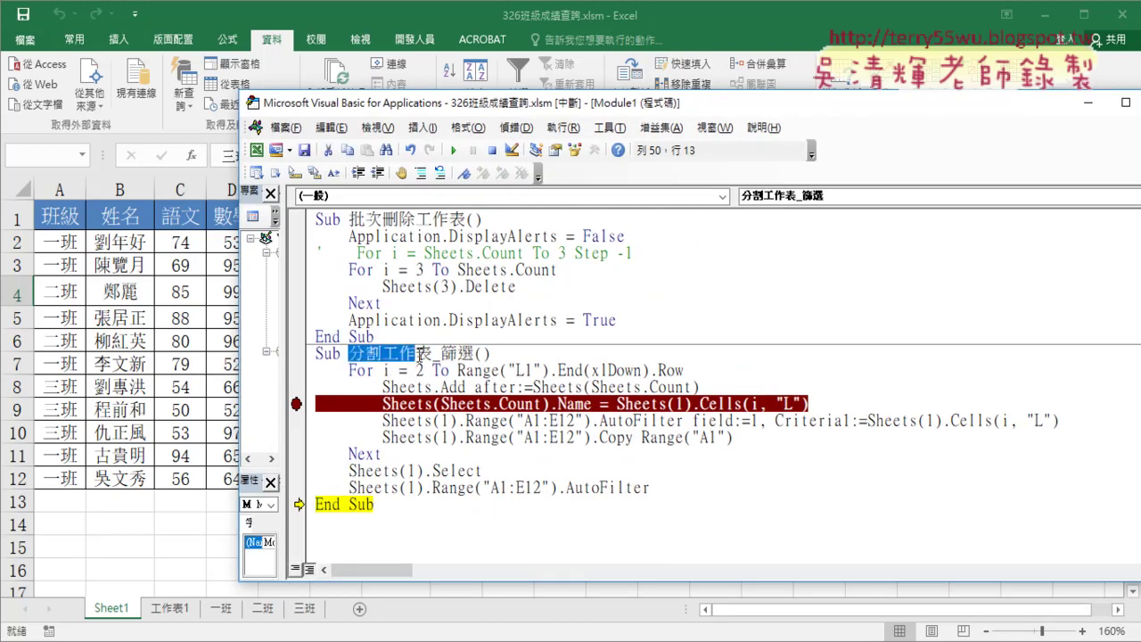
scroll(499, 374, "up", 4)
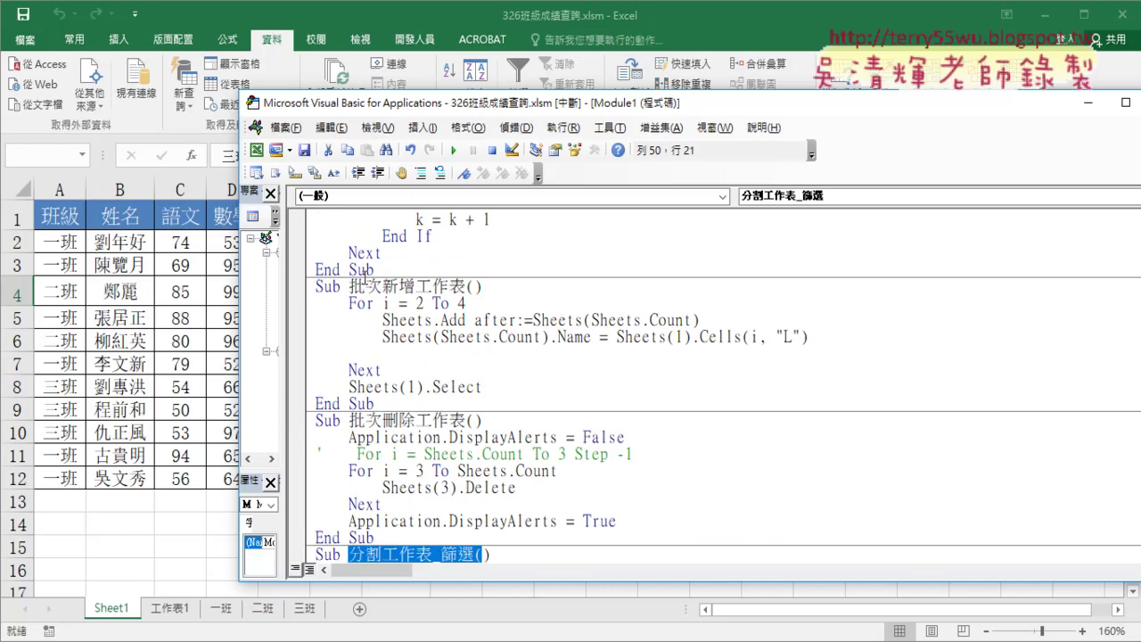
left_click_drag(348, 286, 465, 286)
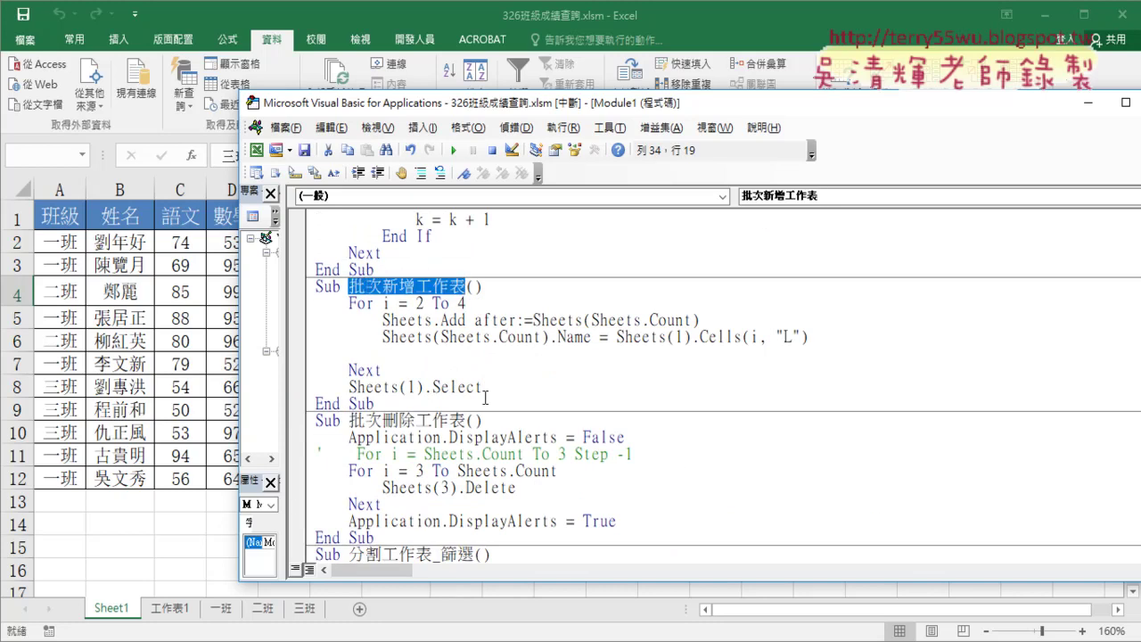
scroll(428, 387, "down", 2)
scroll(430, 387, "down", 1)
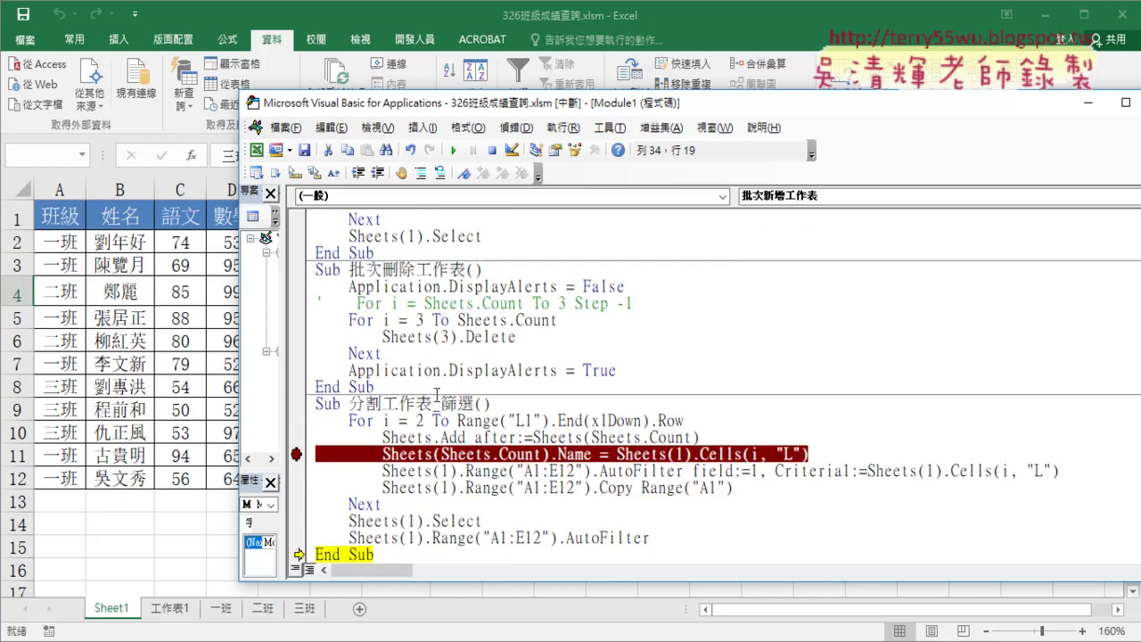
scroll(430, 387, "down", 1)
mouse_move(738, 437)
left_mouse_down()
mouse_move(350, 437)
mouse_move(303, 419)
left_mouse_up()
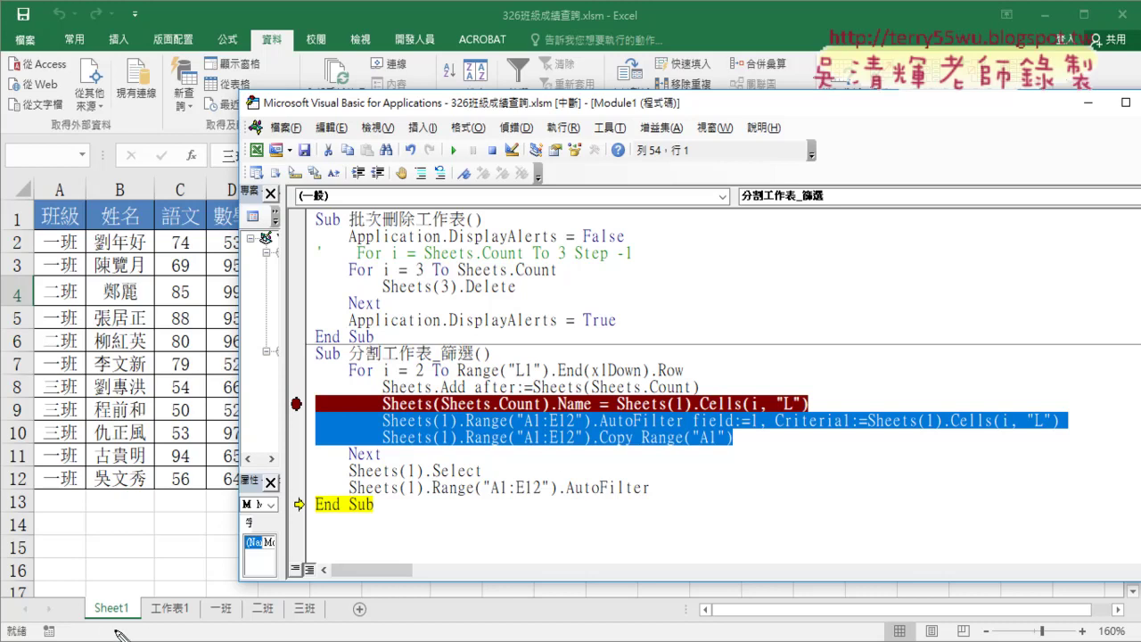
left_click_drag(455, 432, 373, 432)
left_click_drag(595, 431, 682, 432)
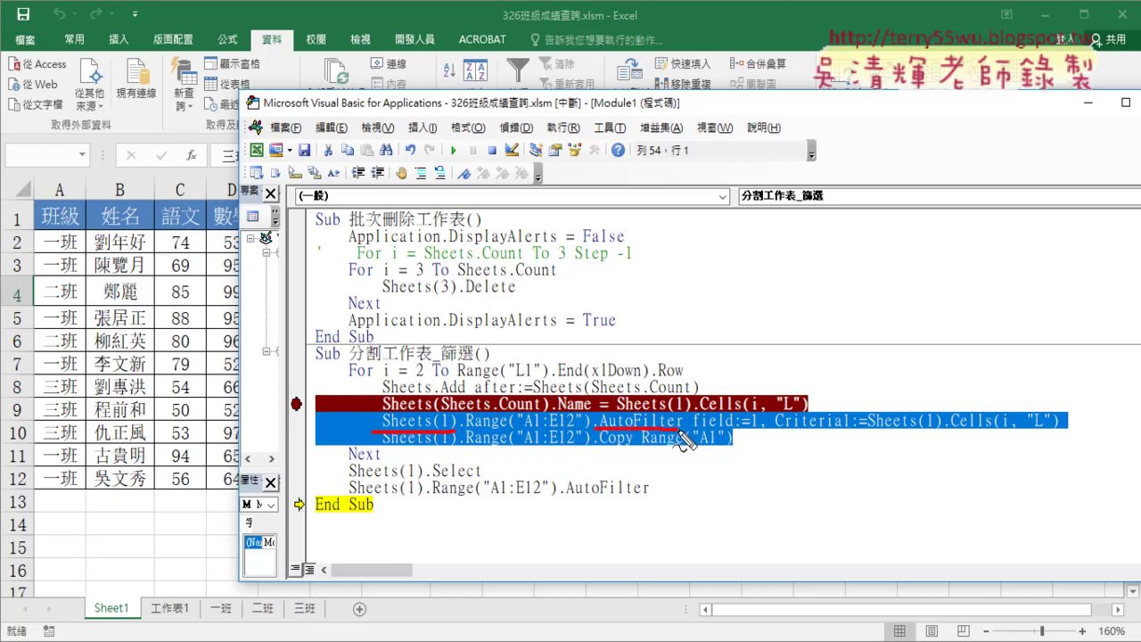
left_click_drag(694, 431, 745, 431)
mouse_move(845, 404)
left_mouse_down()
mouse_move(845, 426)
mouse_move(852, 418)
left_mouse_up()
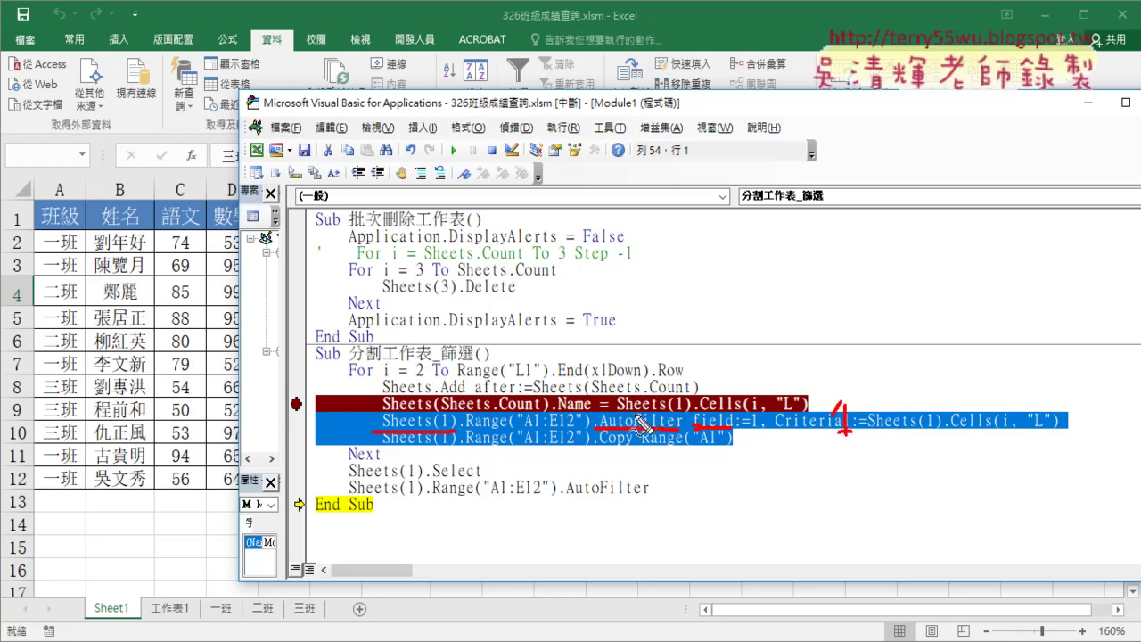
left_click_drag(635, 412, 636, 431)
mouse_move(638, 337)
left_mouse_down()
mouse_move(668, 337)
mouse_move(641, 374)
mouse_move(665, 357)
mouse_move(675, 374)
left_mouse_up()
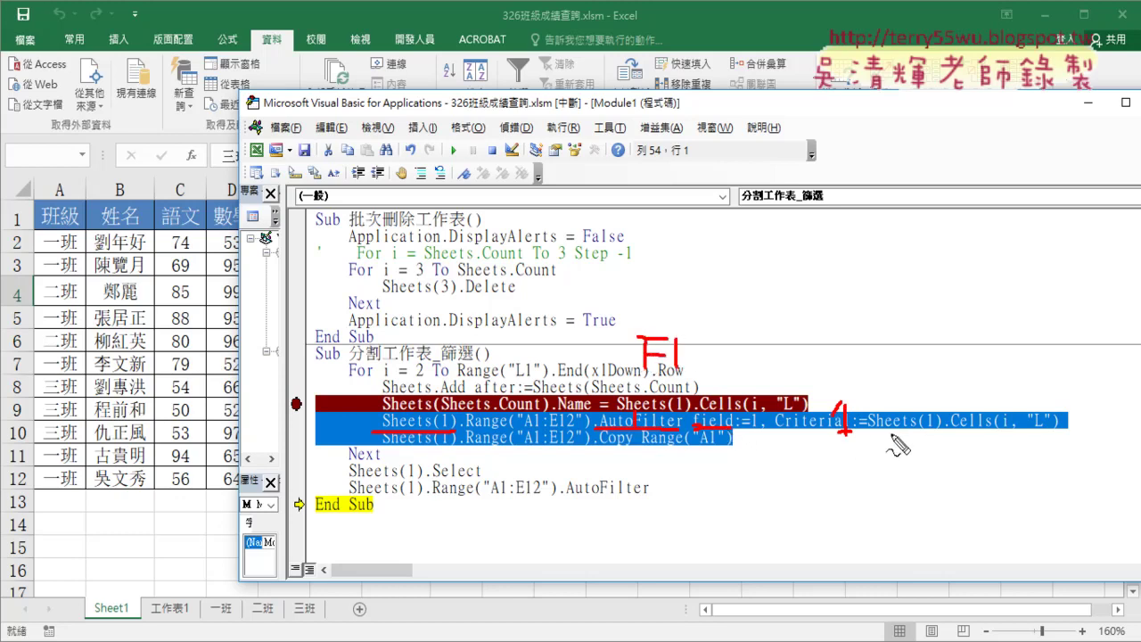
left_click_drag(882, 435, 1057, 431)
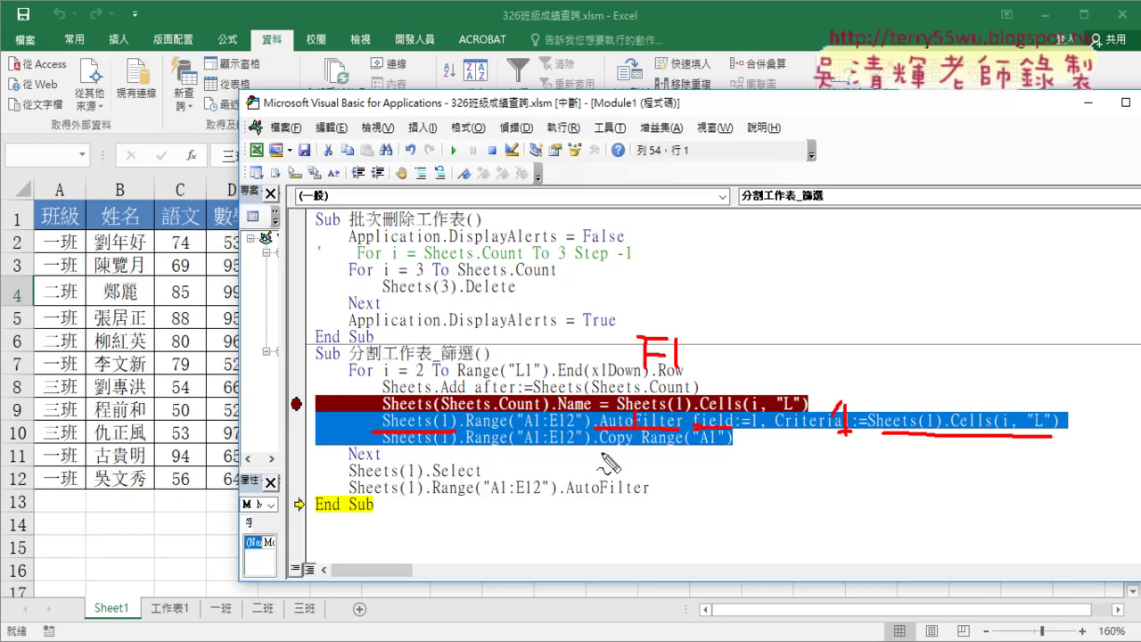
left_click_drag(599, 446, 632, 446)
key("Escape")
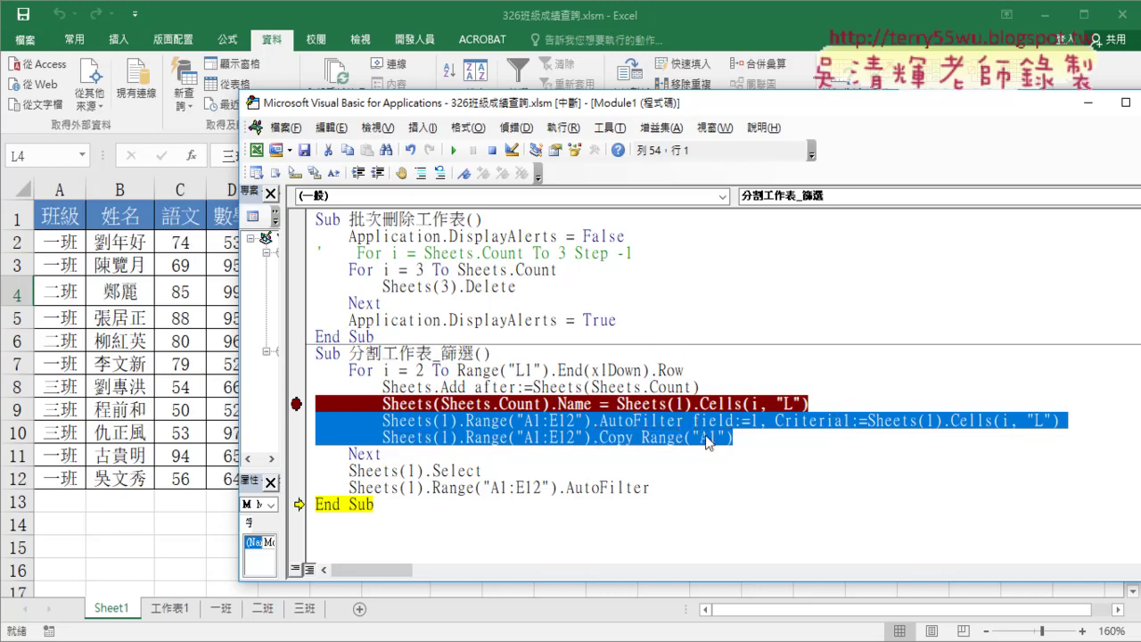
Switch to the 326班級成績查詢 Google Docs notes showing the macro code
key("alt+Tab")
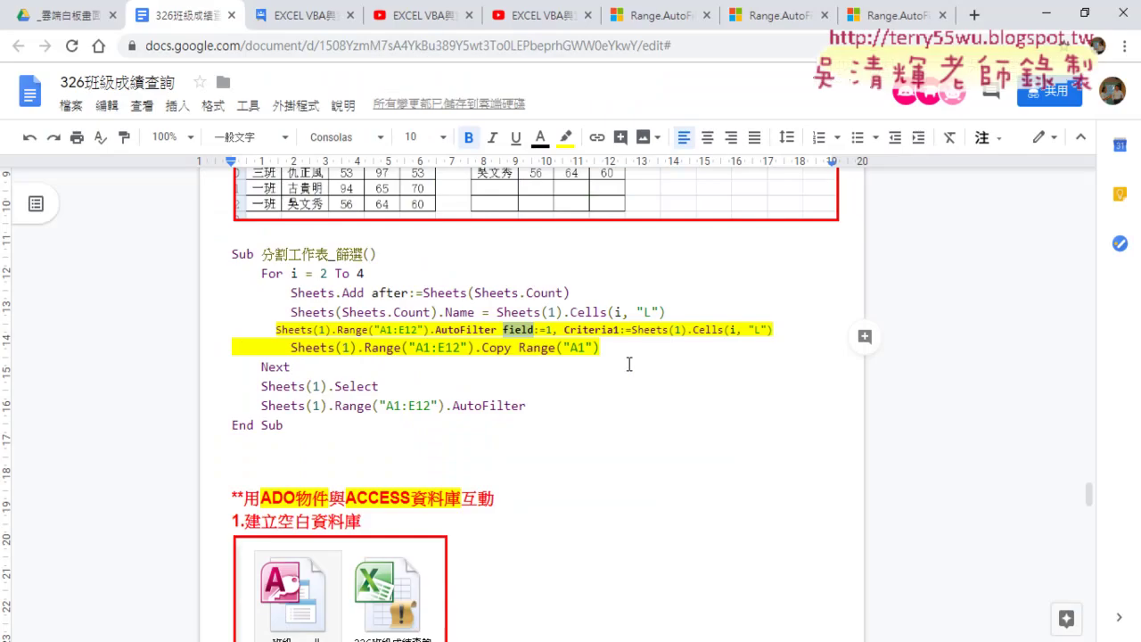